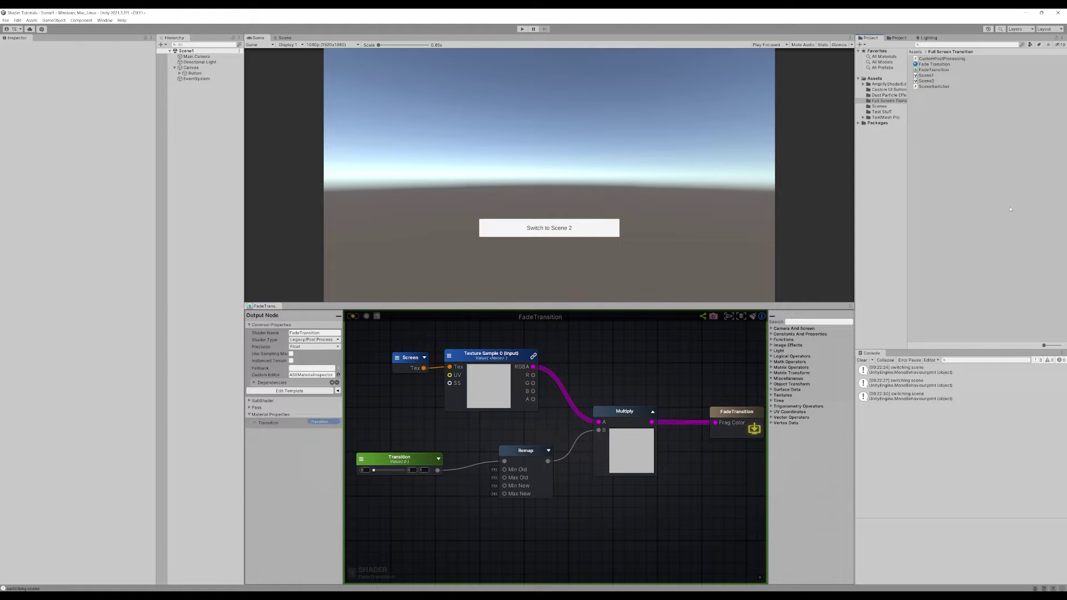
# Open a new empty Amplify Shader Editor canvas and dock it beside the FadeTransition graph.
pyautogui.scroll(-2, 478, 428)
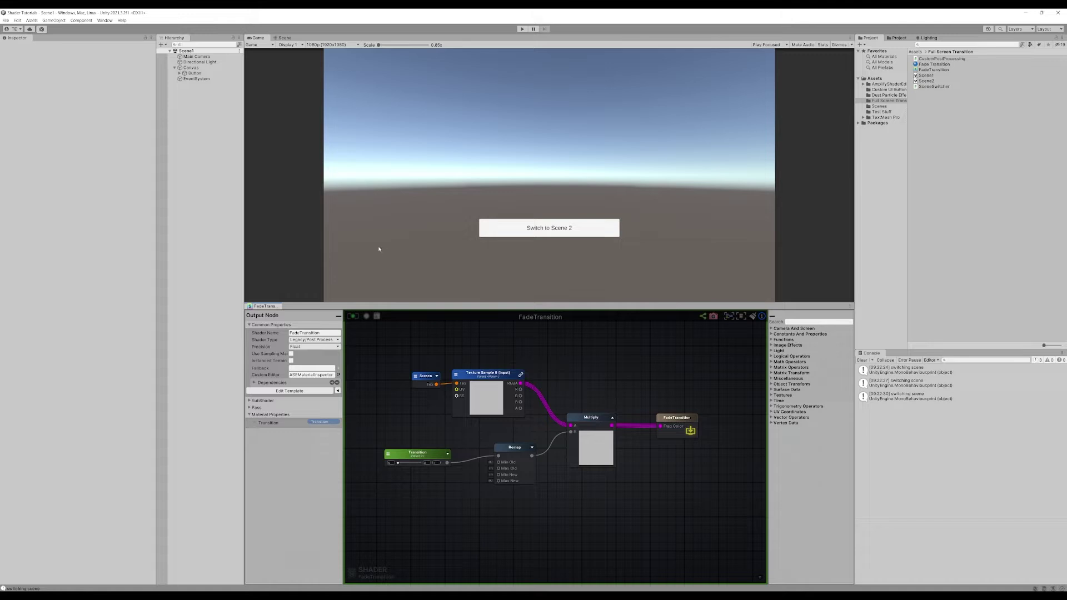
pyautogui.click(105, 20)
pyautogui.moveTo(107, 76)
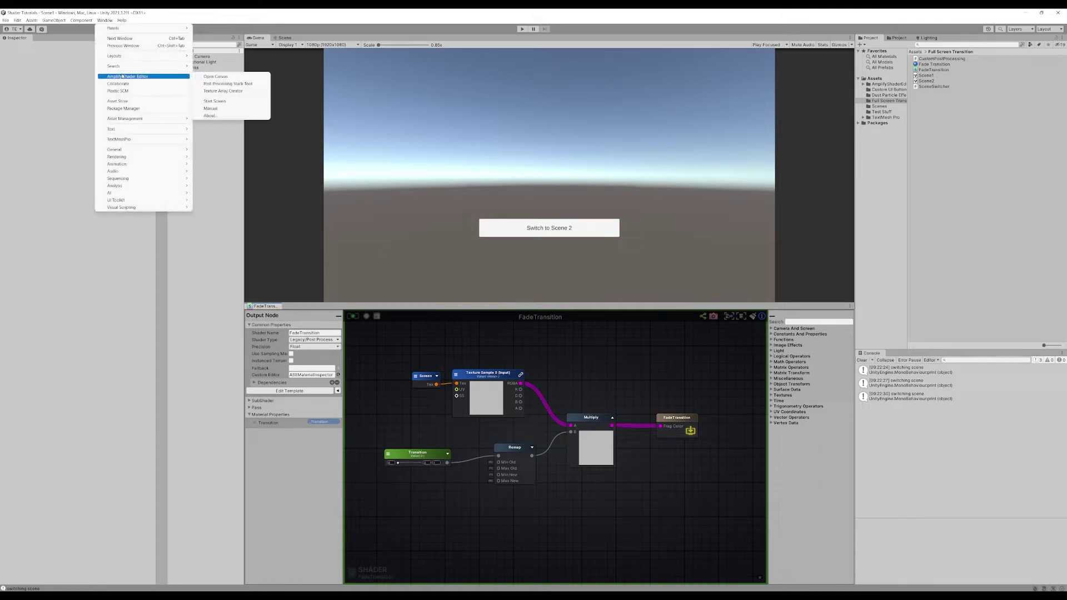
pyautogui.click(217, 76)
pyautogui.moveTo(392, 323); pyautogui.dragTo(309, 307)
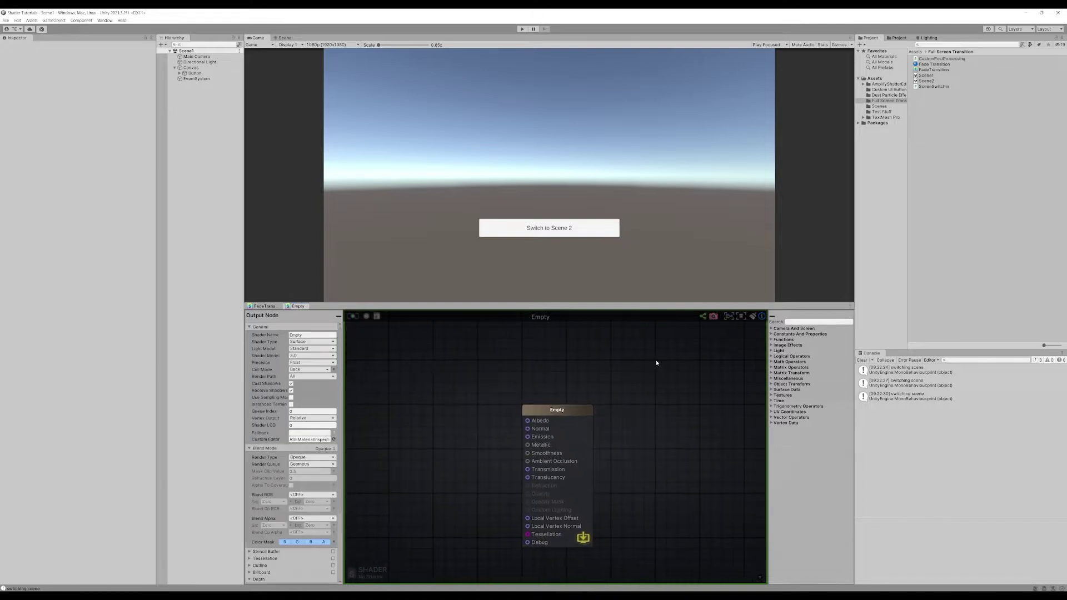
# Change the empty shader's type to the Legacy Post Process template.
pyautogui.click(311, 341)
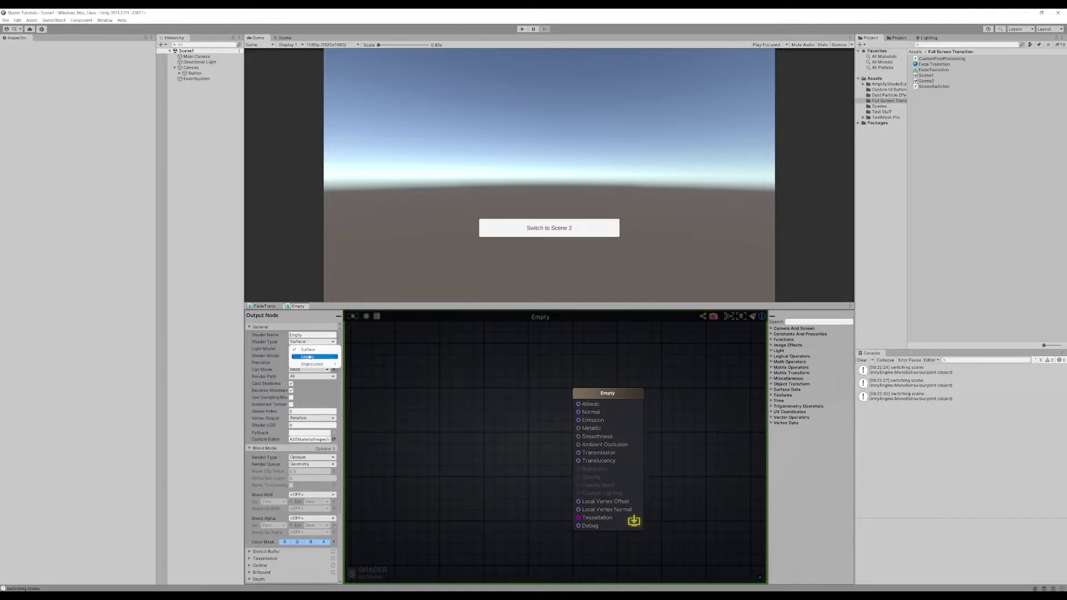
pyautogui.moveTo(314, 357)
pyautogui.click(380, 365)
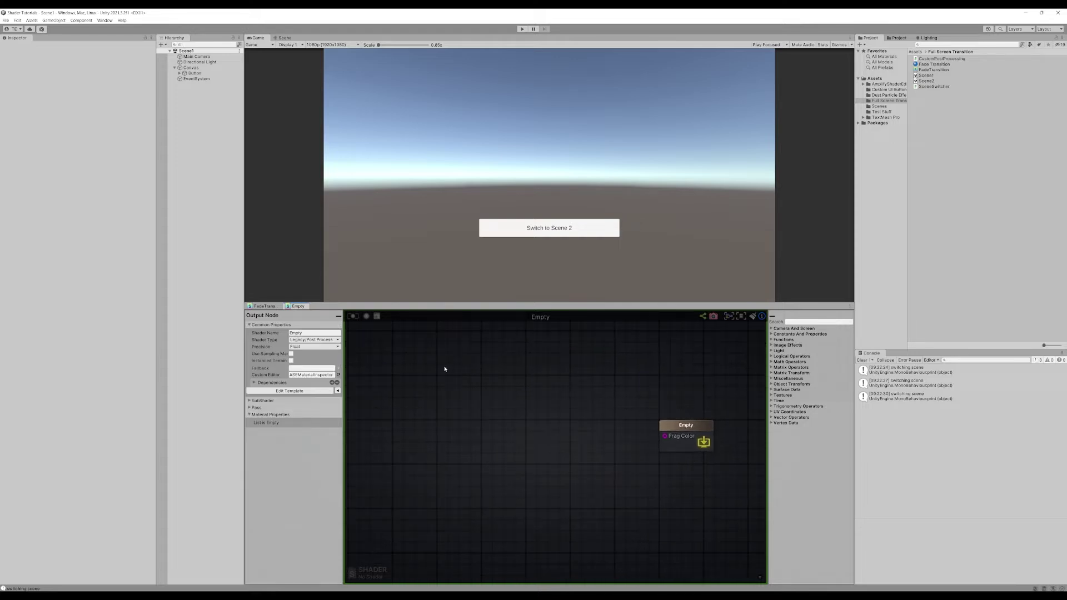
# Save the shader as WipeTransition in the Full Screen Transition folder.
pyautogui.click(353, 316)
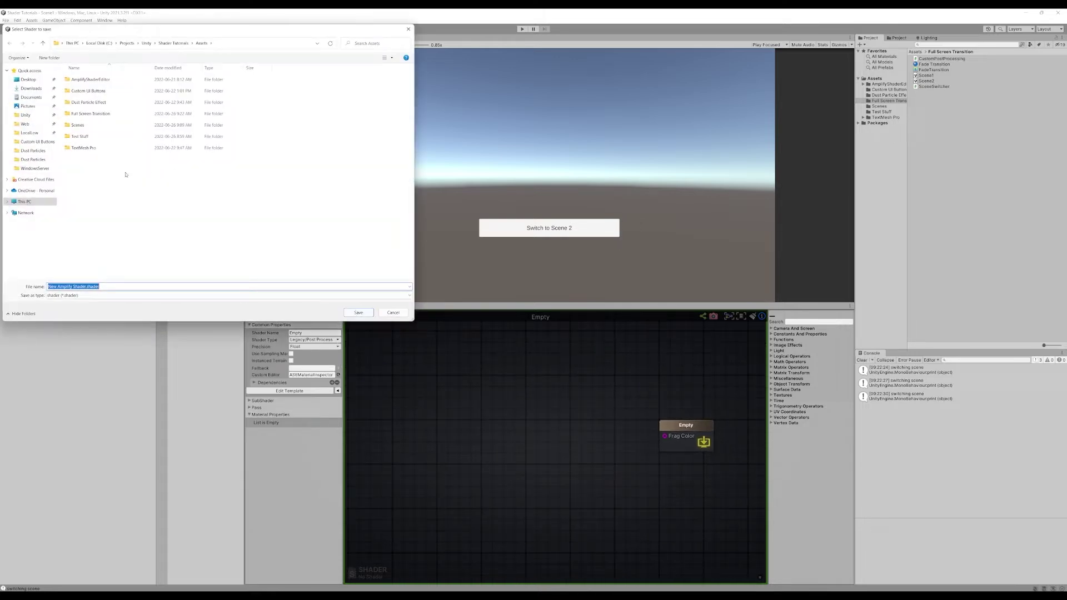
pyautogui.doubleClick(93, 114)
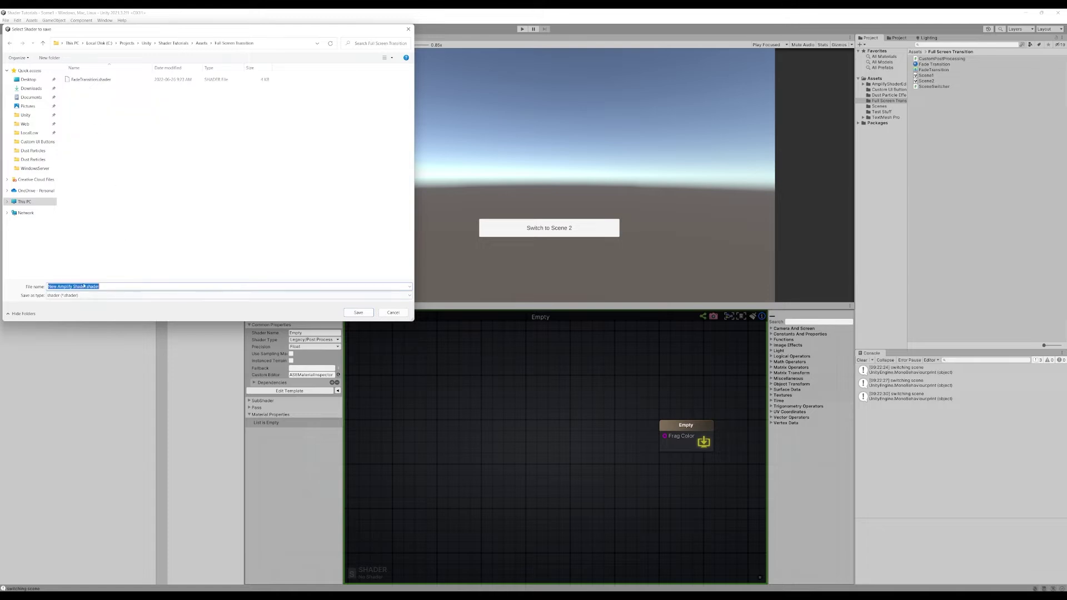
pyautogui.moveTo(88, 286); pyautogui.dragTo(20, 285)
pyautogui.write('WipeTransition')
pyautogui.press('Return')
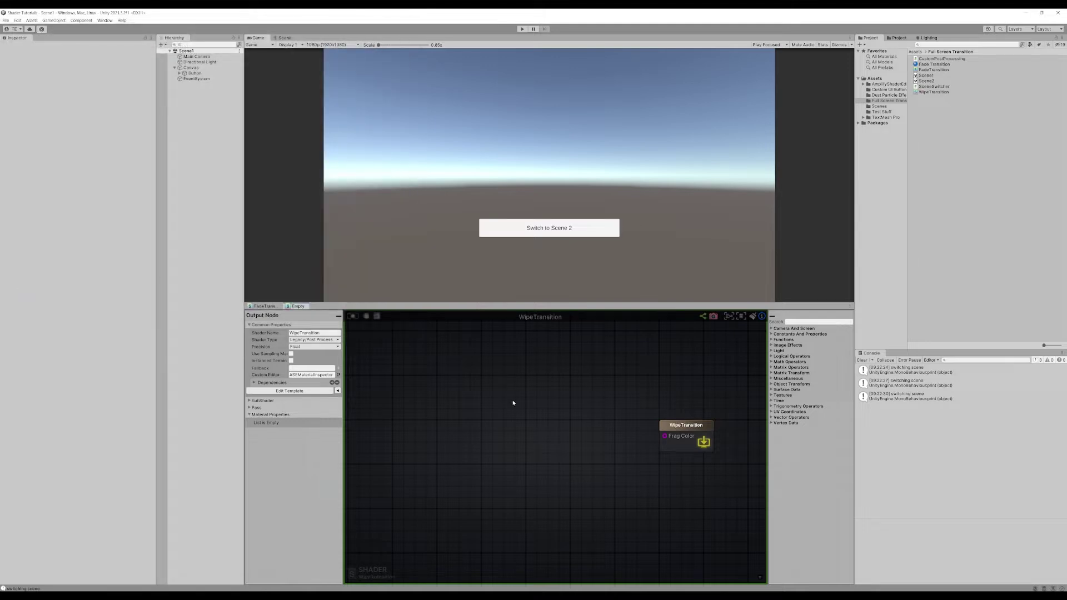
# Add a Template Parameter node for the Screen texture, well before the WipeTransition output node.
pyautogui.moveTo(512, 401); pyautogui.dragTo(549, 415, button='right')
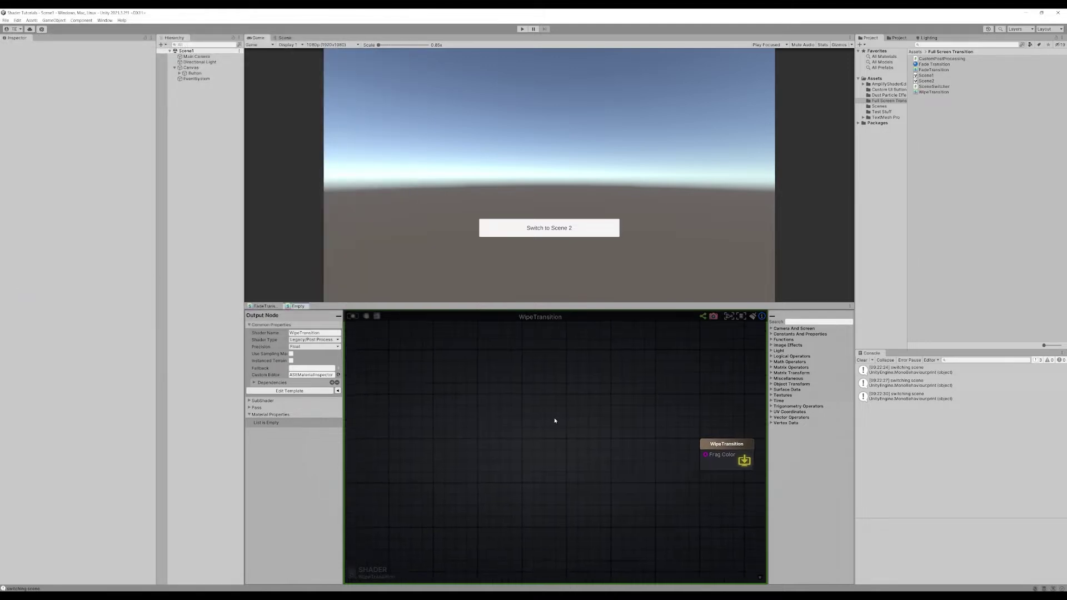
pyautogui.rightClick(420, 371)
pyautogui.rightClick(412, 362)
pyautogui.write('templ')
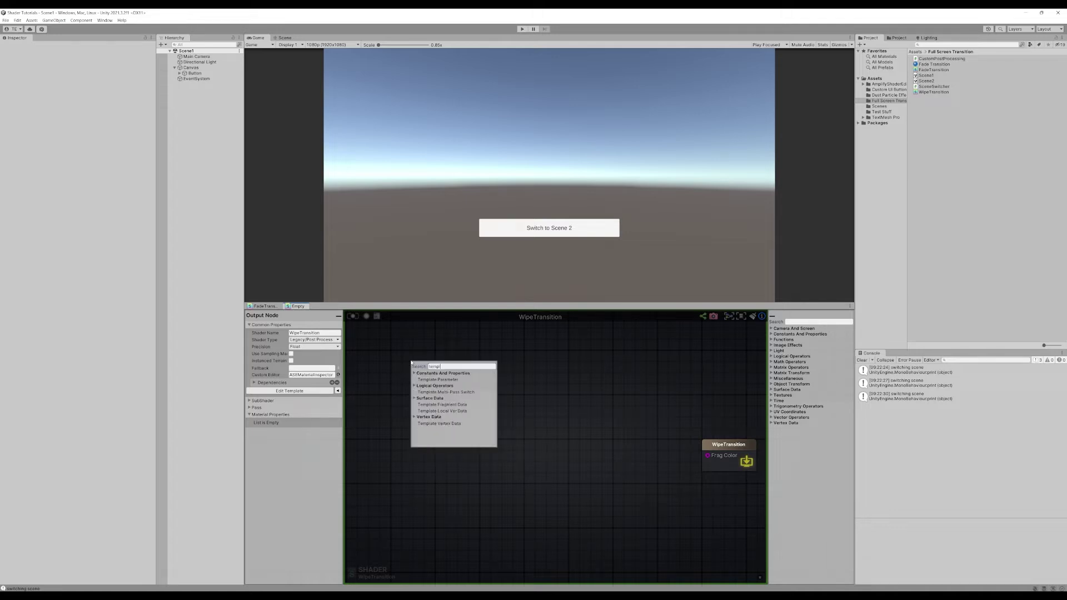
pyautogui.click(439, 379)
pyautogui.click(494, 391)
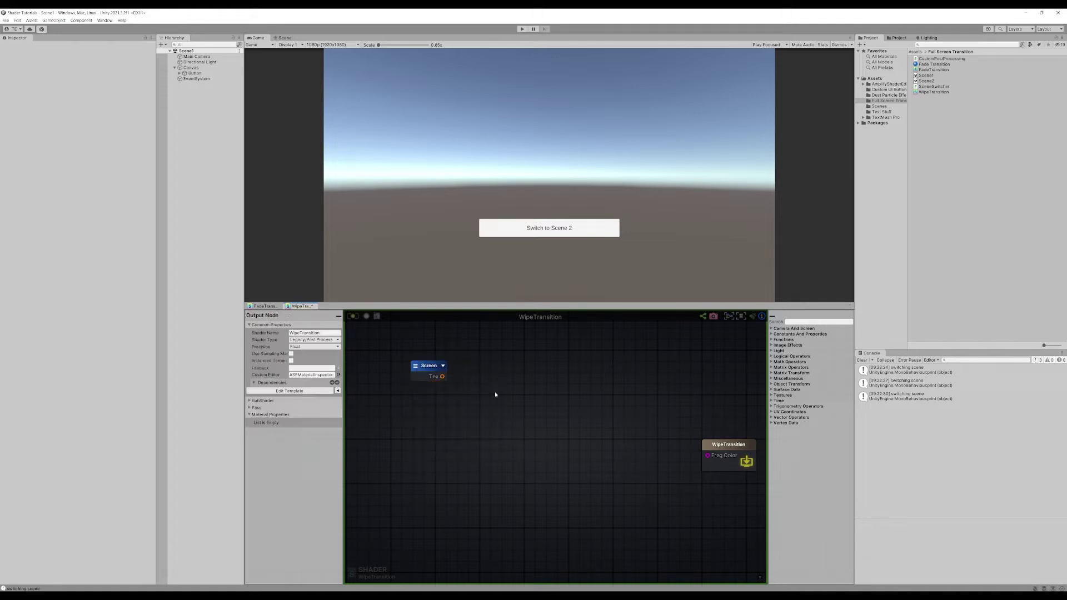
# Add a Texture Sample node, feed it the Screen texture, and connect its RGBA output to Frag Color.
pyautogui.rightClick(495, 391)
pyautogui.write('texture')
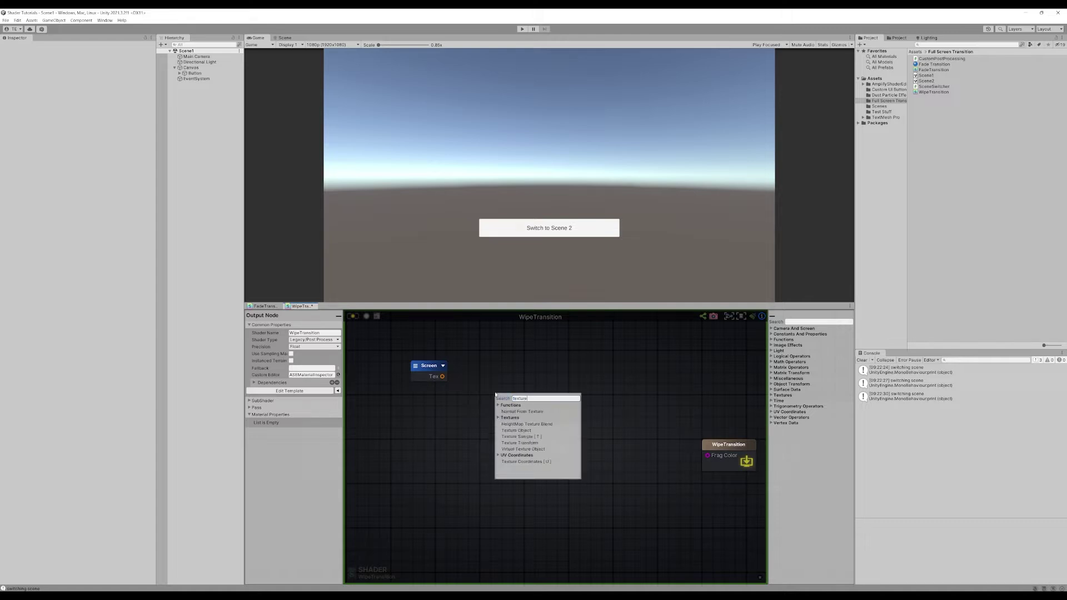
pyautogui.click(512, 436)
pyautogui.moveTo(443, 376); pyautogui.dragTo(706, 455)
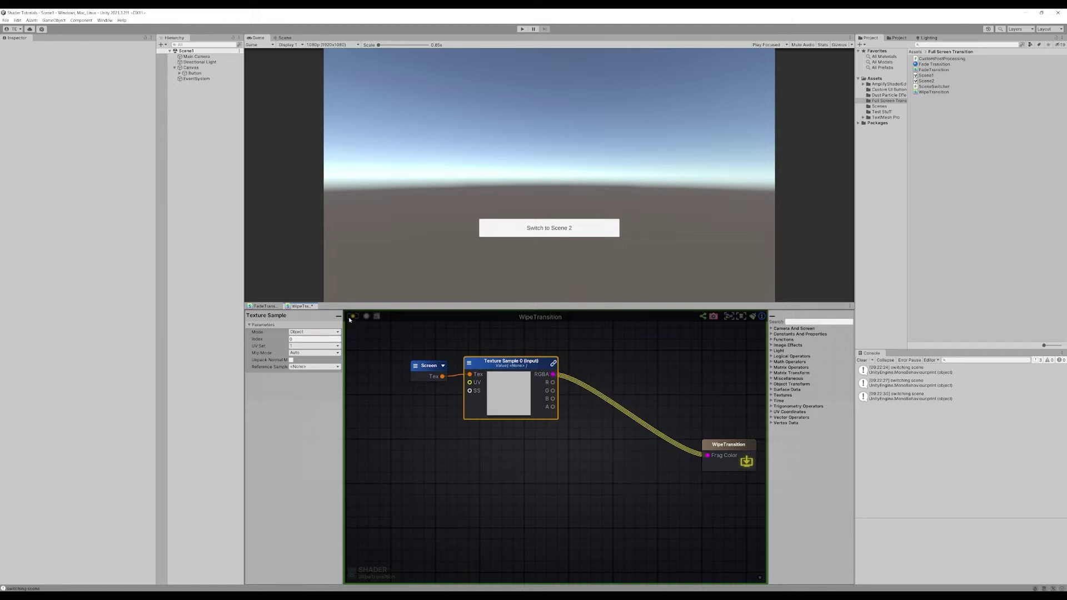
# Add a Texture Coordinates node and place it in the empty area below the Screen node.
pyautogui.scroll(-4, 504, 468)
pyautogui.scroll(2, 473, 447)
pyautogui.scroll(-1, 490, 451)
pyautogui.moveTo(472, 447); pyautogui.dragTo(529, 429, button='middle')
pyautogui.click(459, 445)
pyautogui.rightClick(419, 440)
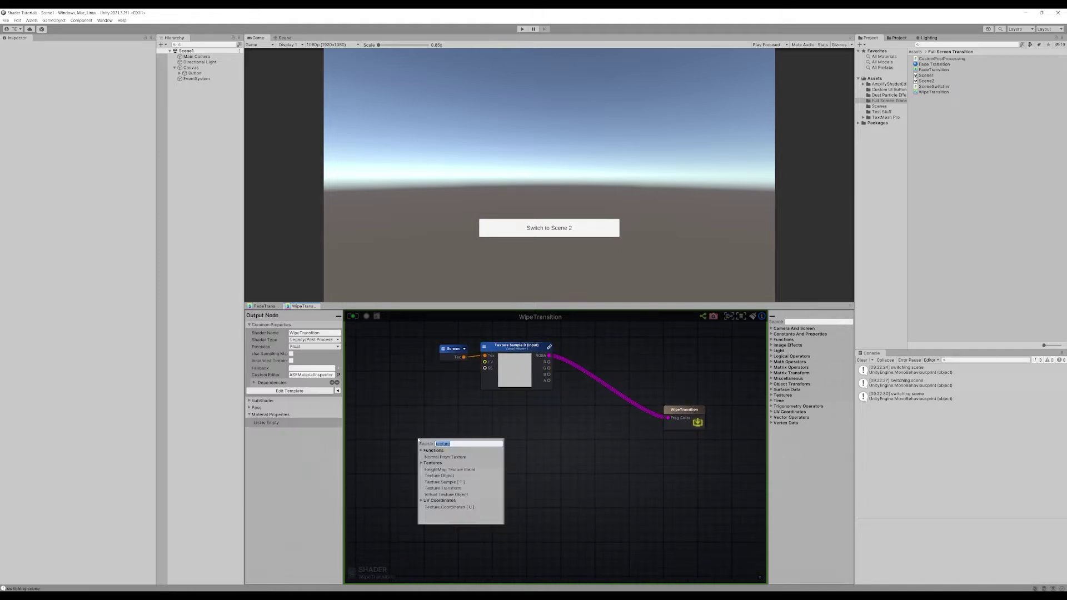
pyautogui.write('uv')
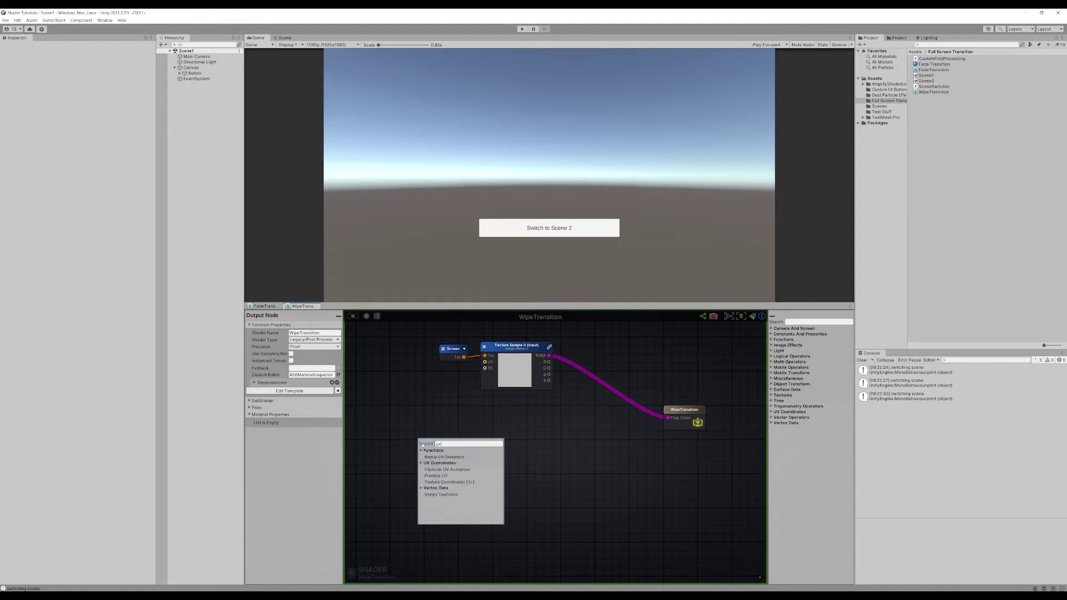
pyautogui.click(443, 483)
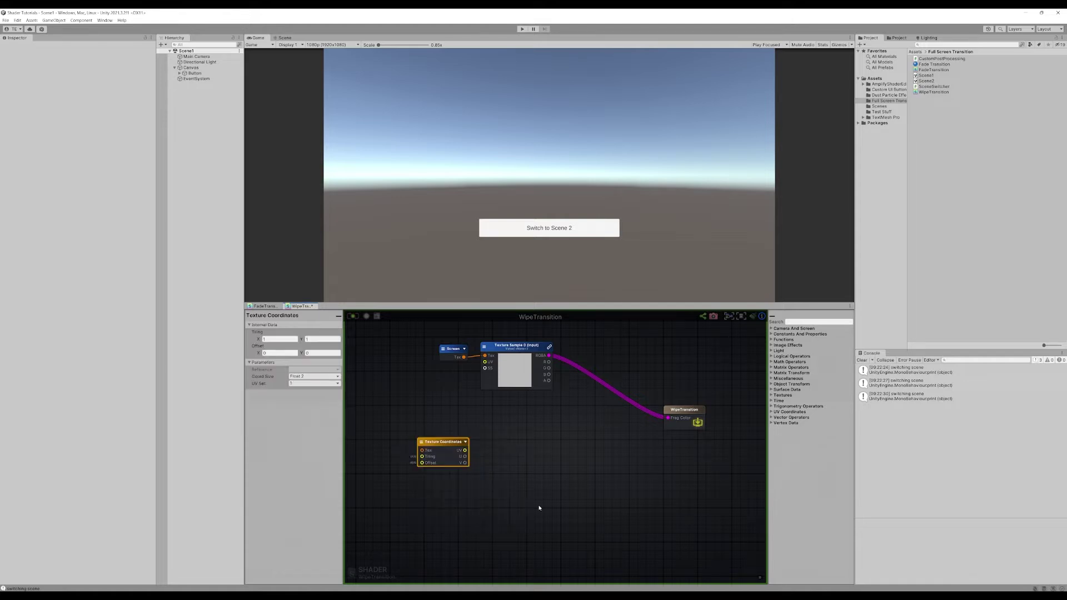
pyautogui.moveTo(539, 507); pyautogui.dragTo(572, 485, button='middle')
pyautogui.moveTo(483, 423); pyautogui.dragTo(435, 427)
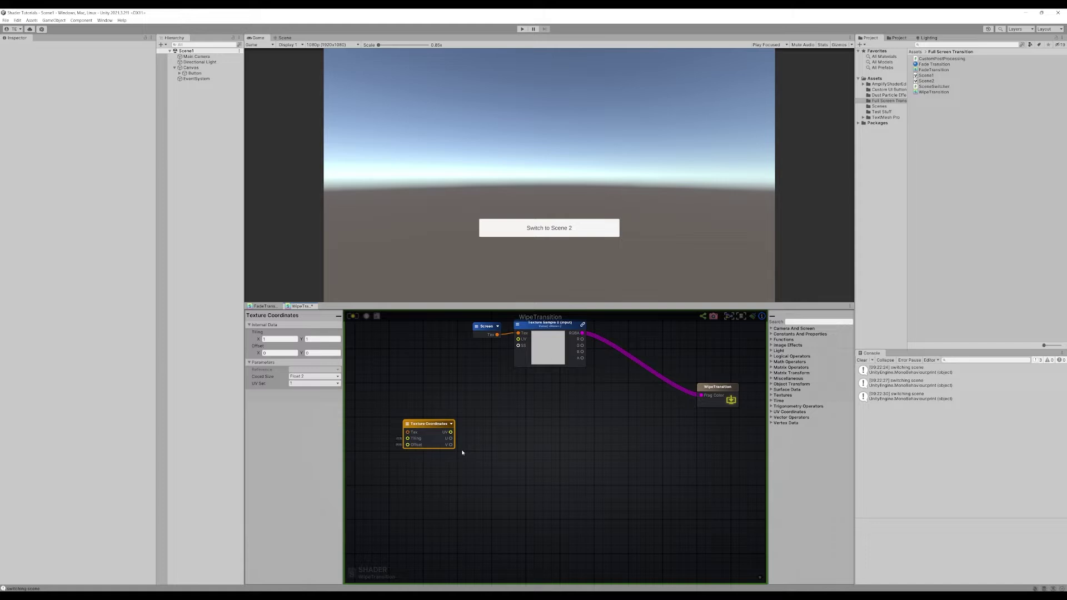
pyautogui.moveTo(433, 439); pyautogui.dragTo(416, 438)
# Add a Toggle Switch node beside the Texture Coordinates node.
pyautogui.click(489, 440)
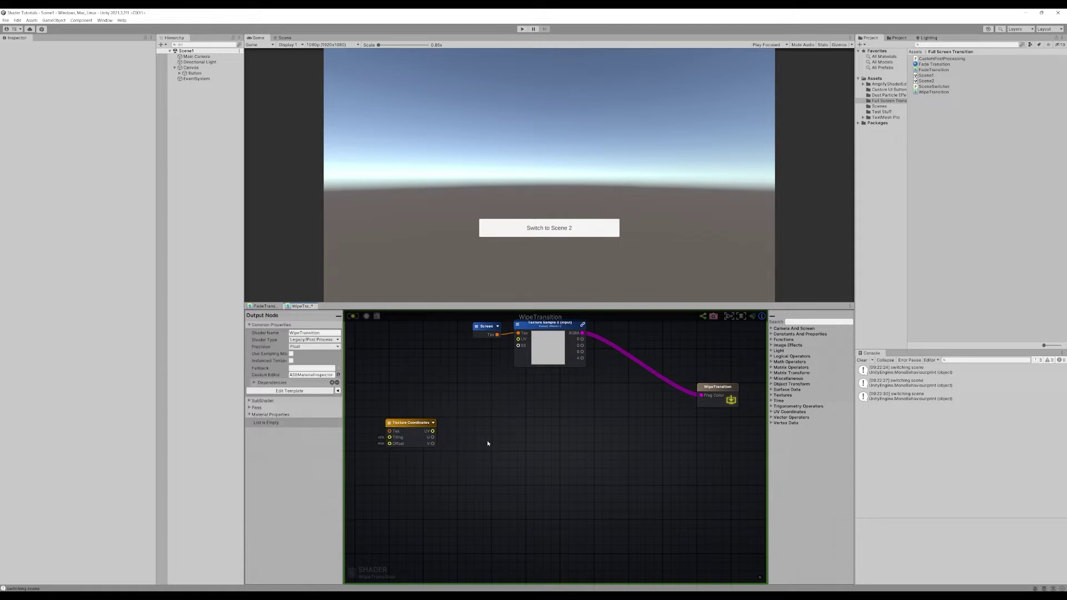
pyautogui.rightClick(487, 445)
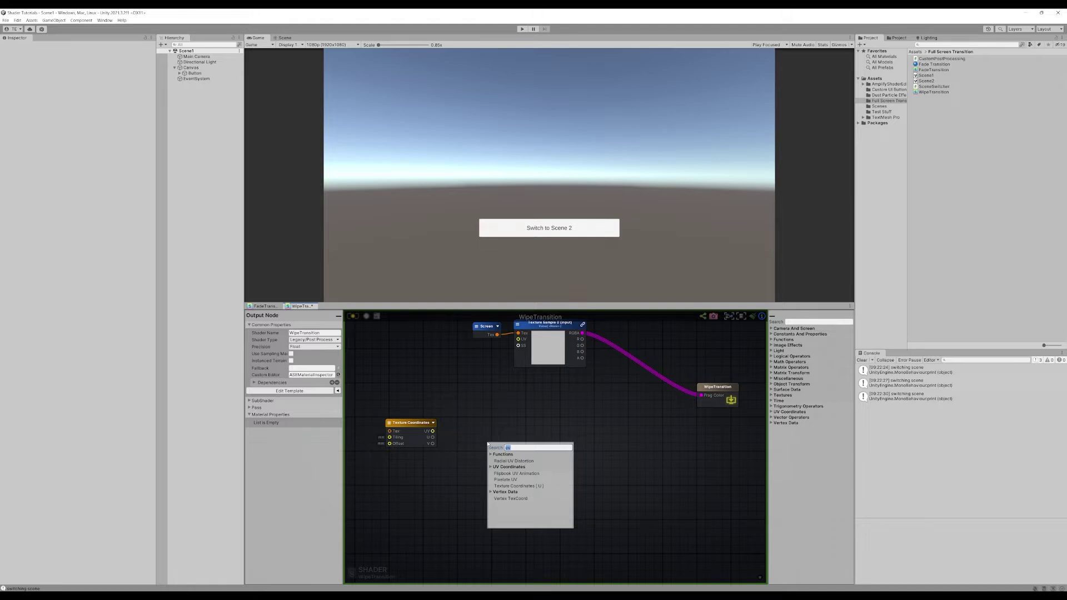
pyautogui.write('swi')
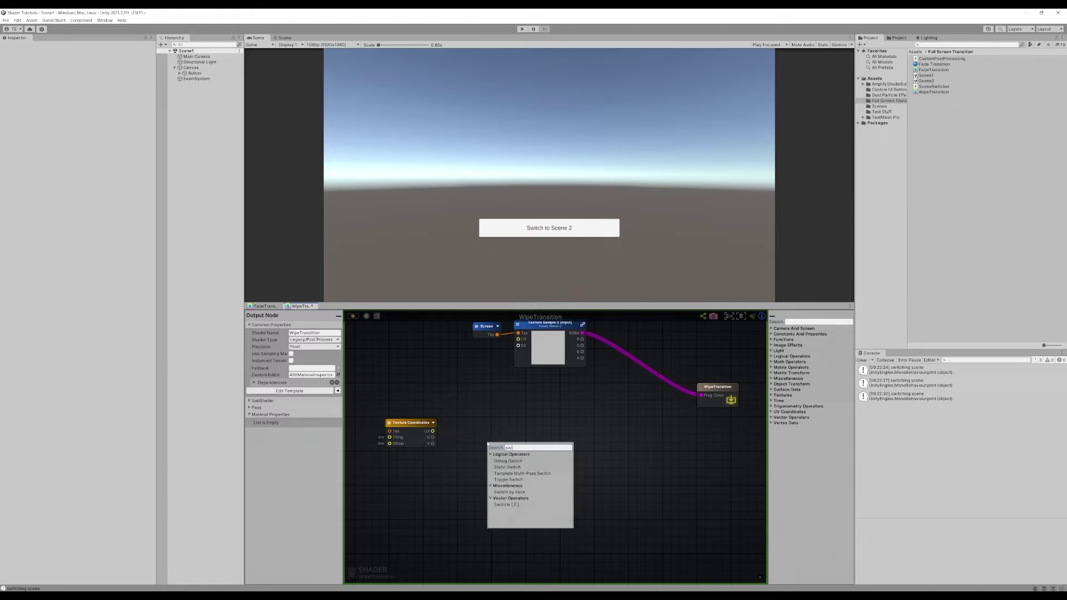
pyautogui.click(507, 480)
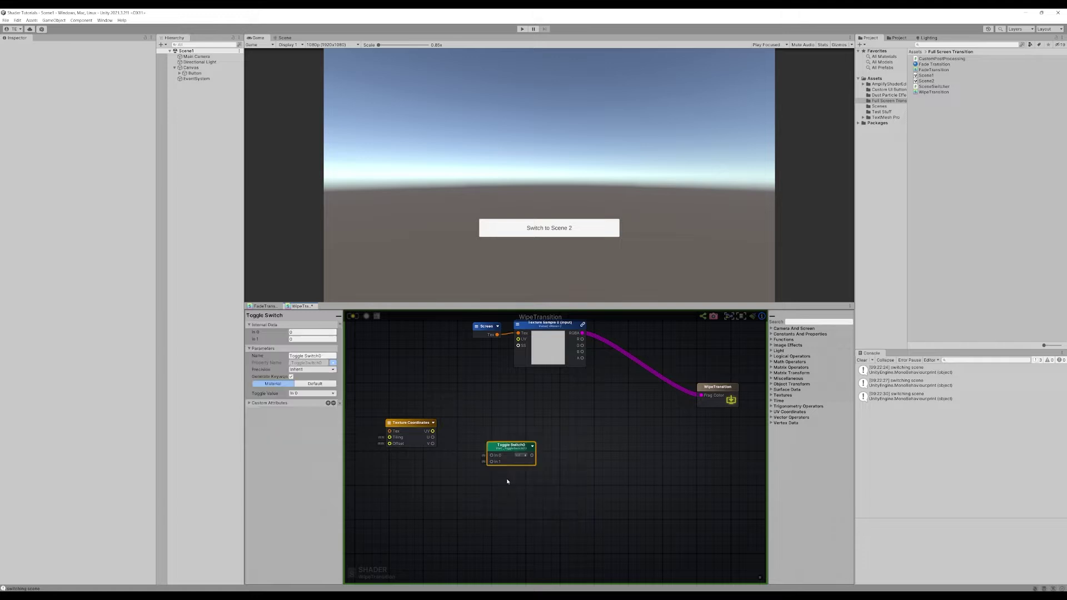
# Connect the Texture Coordinates outputs U and V to the Toggle Switch inputs In 0 and In 1, keeping both nodes close together.
pyautogui.moveTo(443, 435); pyautogui.dragTo(467, 412, button='middle')
pyautogui.moveTo(445, 400); pyautogui.dragTo(404, 408)
pyautogui.moveTo(434, 422); pyautogui.dragTo(437, 412, button='middle')
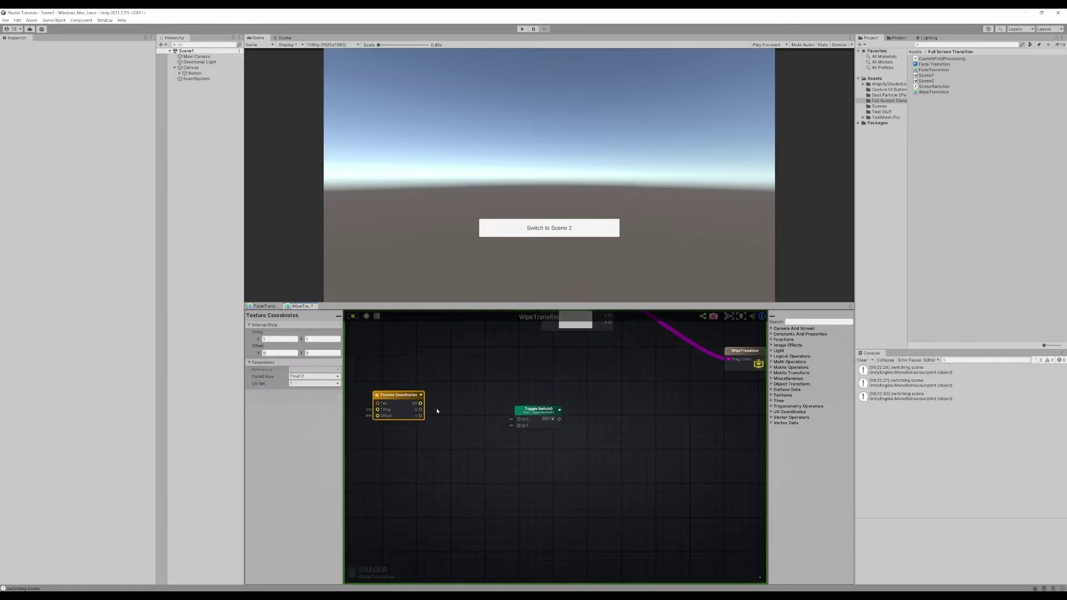
pyautogui.moveTo(421, 410); pyautogui.dragTo(519, 418)
pyautogui.moveTo(419, 416); pyautogui.dragTo(482, 400)
pyautogui.scroll(3, 461, 405)
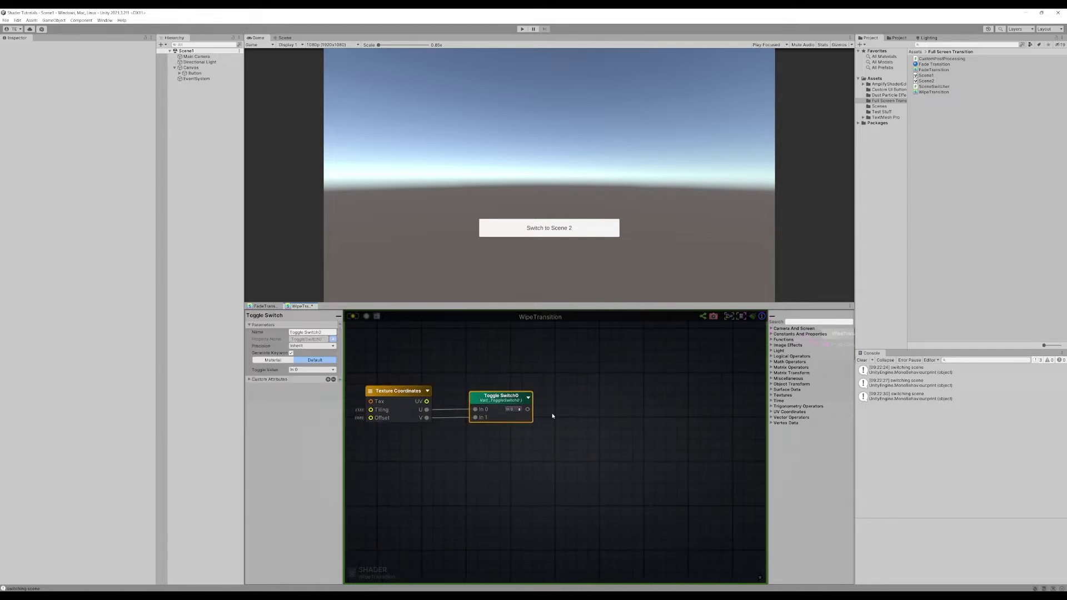
pyautogui.scroll(-3, 542, 418)
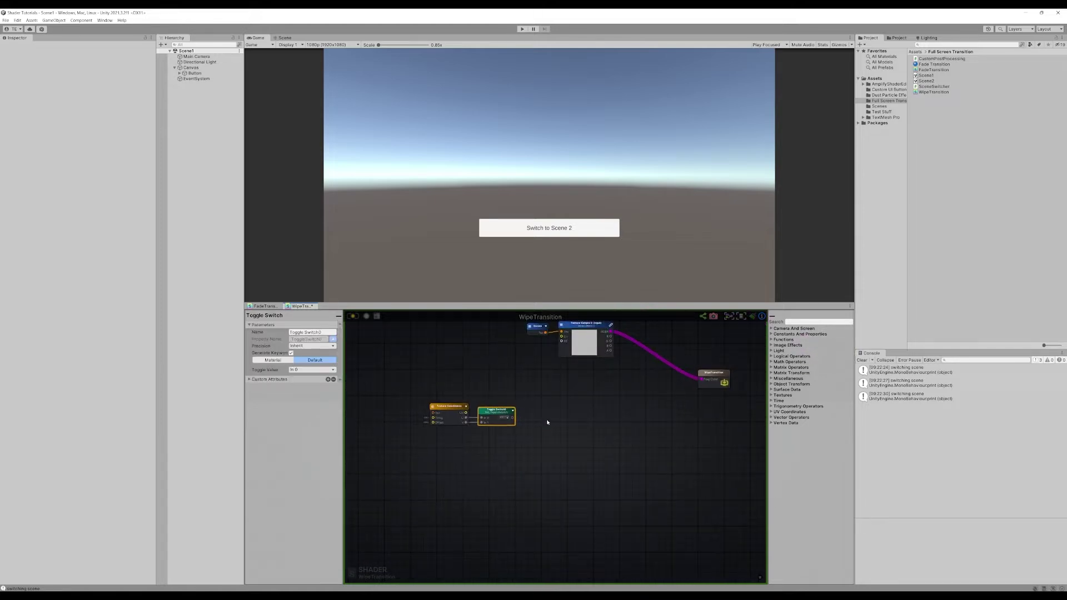
pyautogui.click(547, 423)
pyautogui.rightClick(544, 424)
pyautogui.write('add')
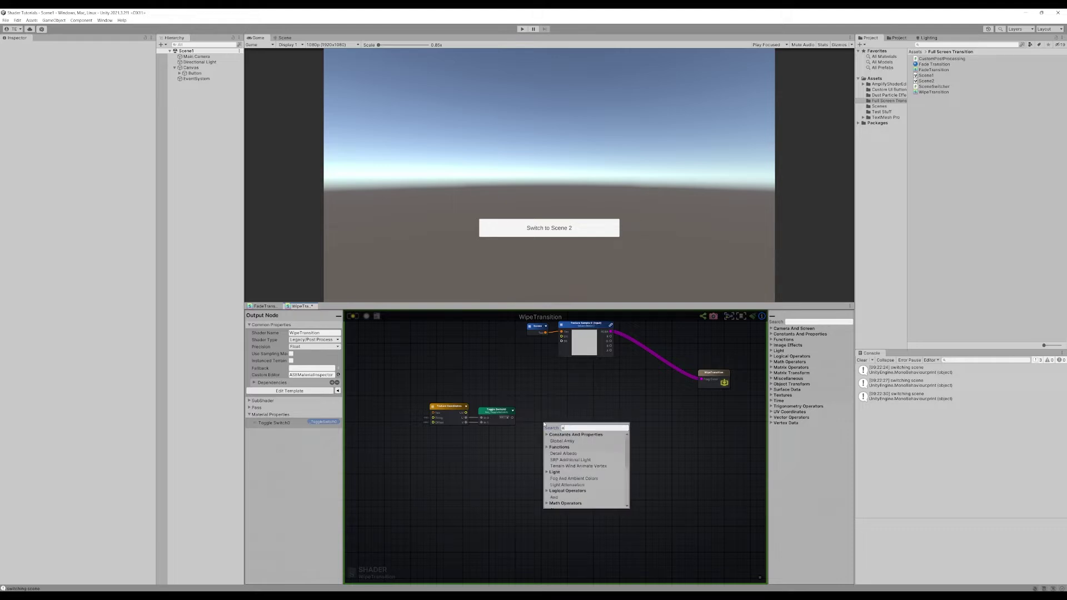
pyautogui.press('Return')
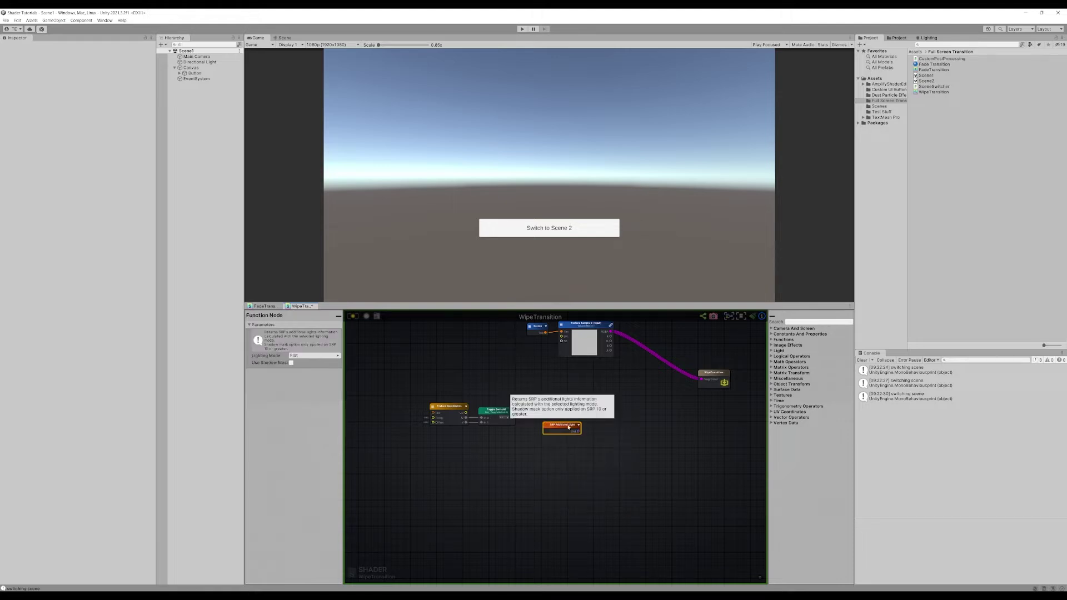
pyautogui.press('Delete')
# Create an Add math node and place it after the Toggle Switch node.
pyautogui.rightClick(567, 426)
pyautogui.write('add')
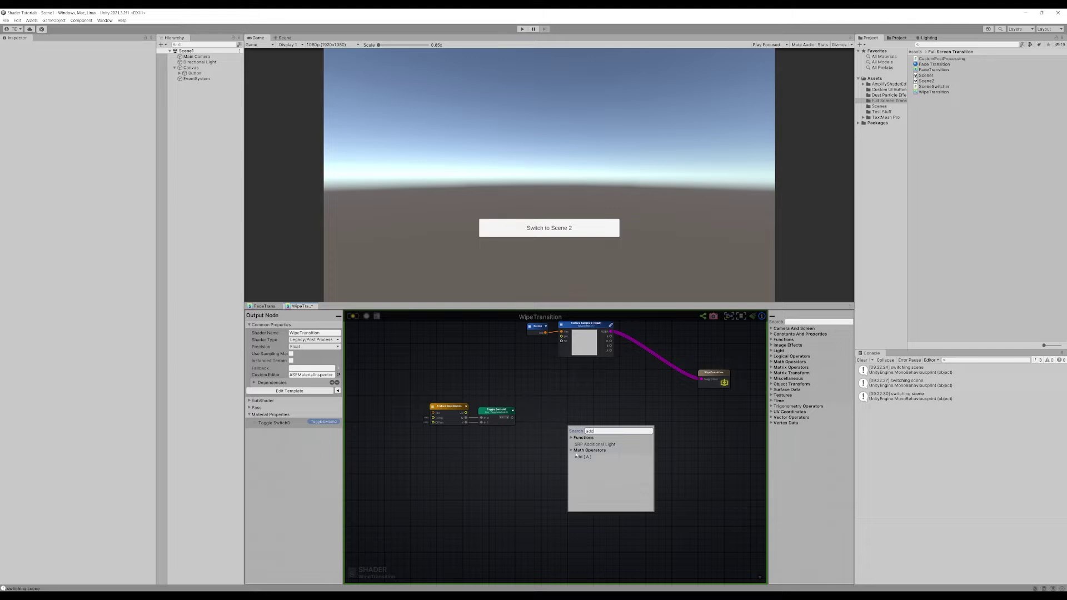
pyautogui.click(576, 456)
pyautogui.scroll(5, 541, 428)
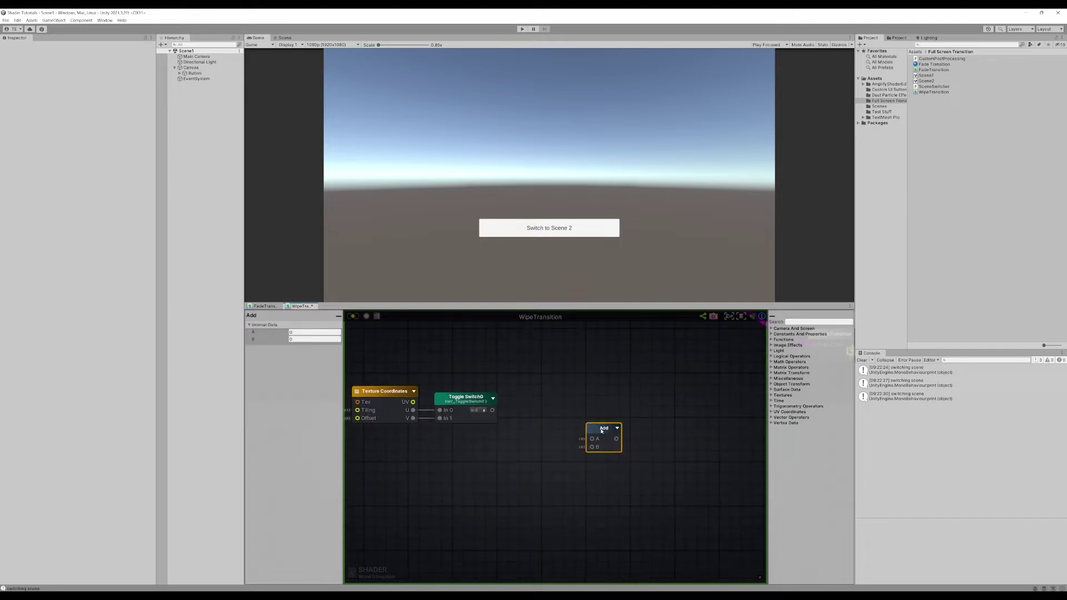
pyautogui.moveTo(603, 430); pyautogui.dragTo(564, 401)
# Create a Float node named Transition, and connect the Toggle Switch to the Add node's A input and Transition to B.
pyautogui.moveTo(475, 475); pyautogui.dragTo(509, 471, button='middle')
pyautogui.click(509, 471)
pyautogui.rightClick(509, 471)
pyautogui.write('float')
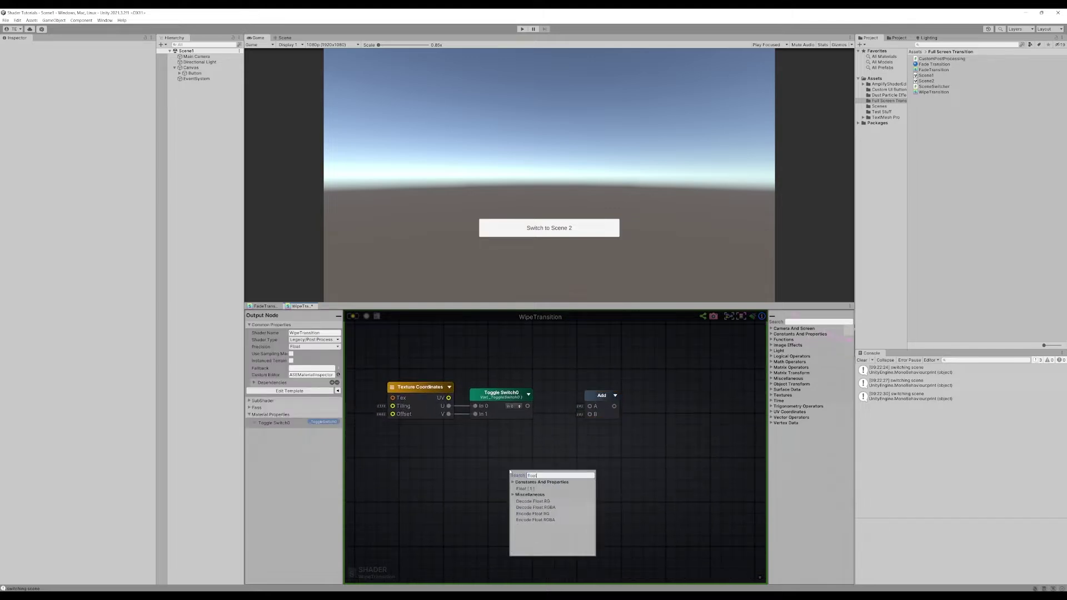
pyautogui.click(528, 489)
pyautogui.click(307, 339)
pyautogui.write('Transition')
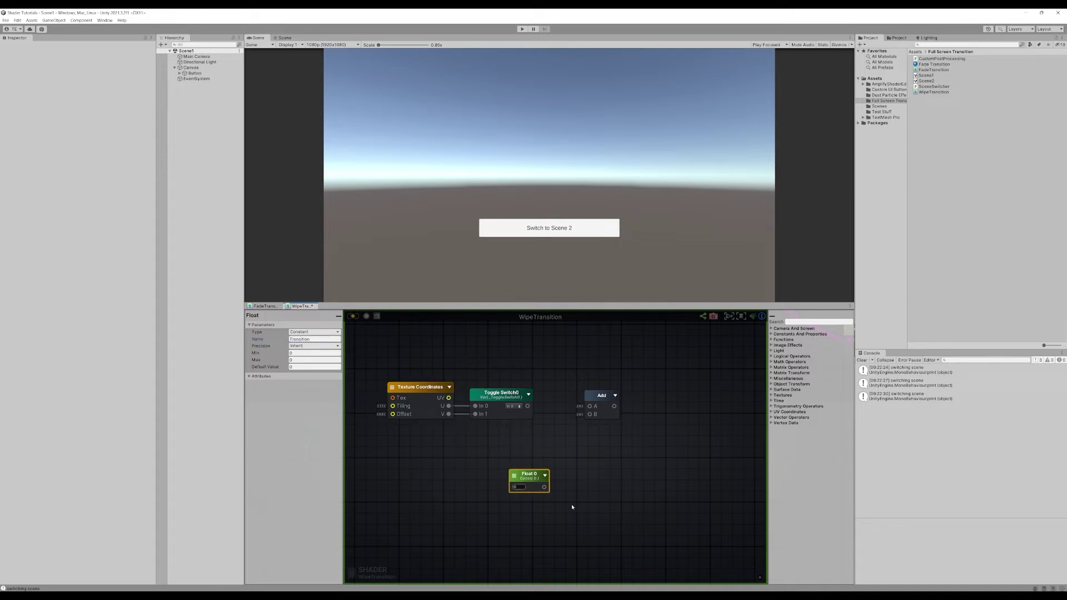
pyautogui.moveTo(544, 487); pyautogui.dragTo(509, 465)
pyautogui.click(662, 449)
# Add a Floor node fed by the Add output, place it beside Add, and expand its preview.
pyautogui.rightClick(649, 443)
pyautogui.write('floor')
pyautogui.press('Return')
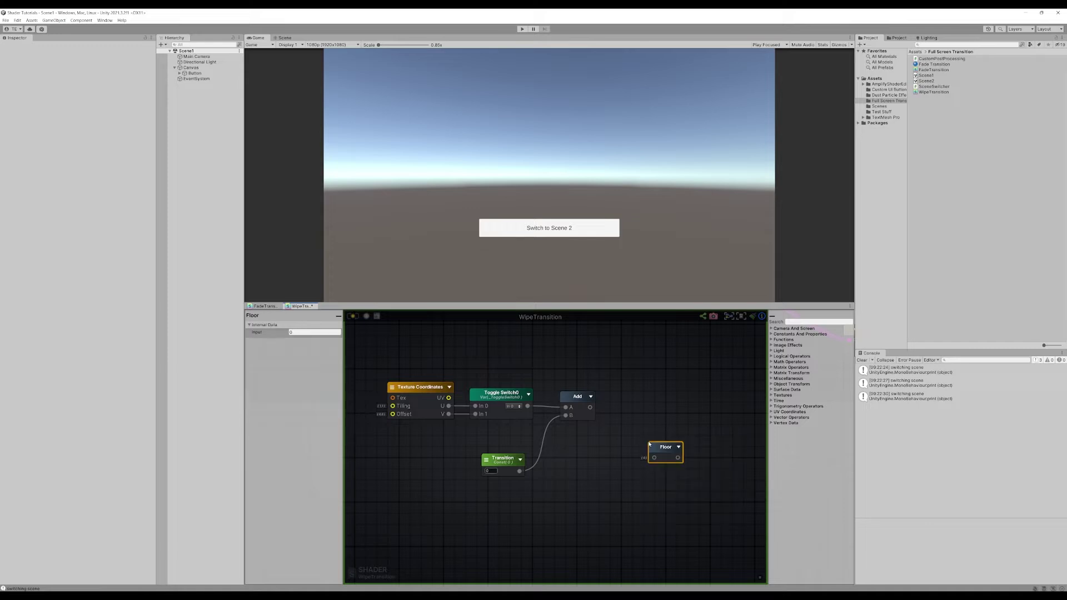
pyautogui.moveTo(590, 407); pyautogui.dragTo(653, 457)
pyautogui.moveTo(676, 449); pyautogui.dragTo(638, 398)
pyautogui.click(639, 396)
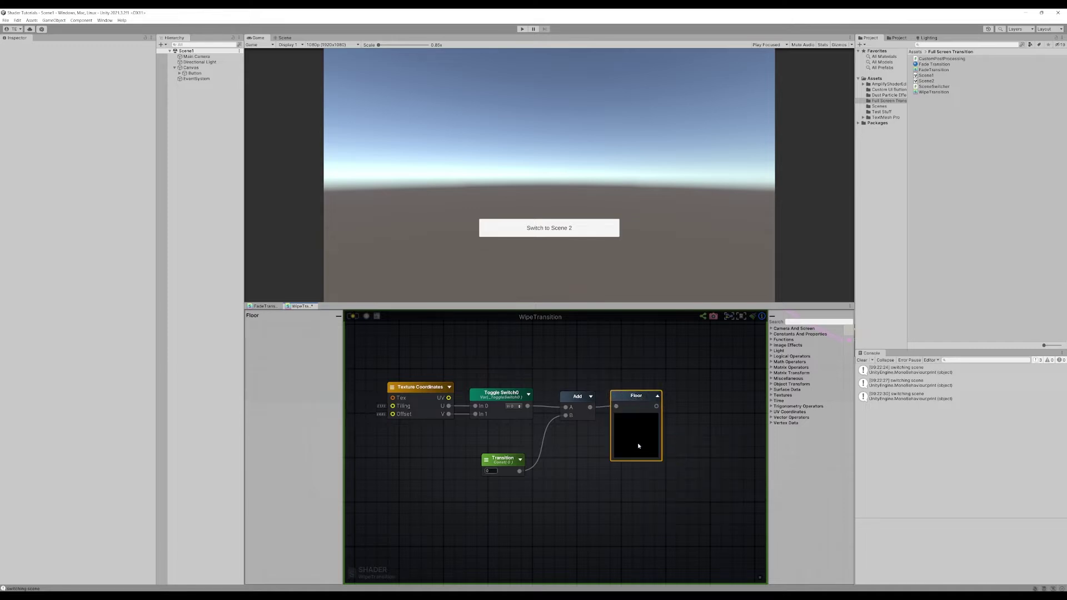
# Set the Transition float's maximum to 1 and reposition the node below the Toggle Switch.
pyautogui.click(492, 462)
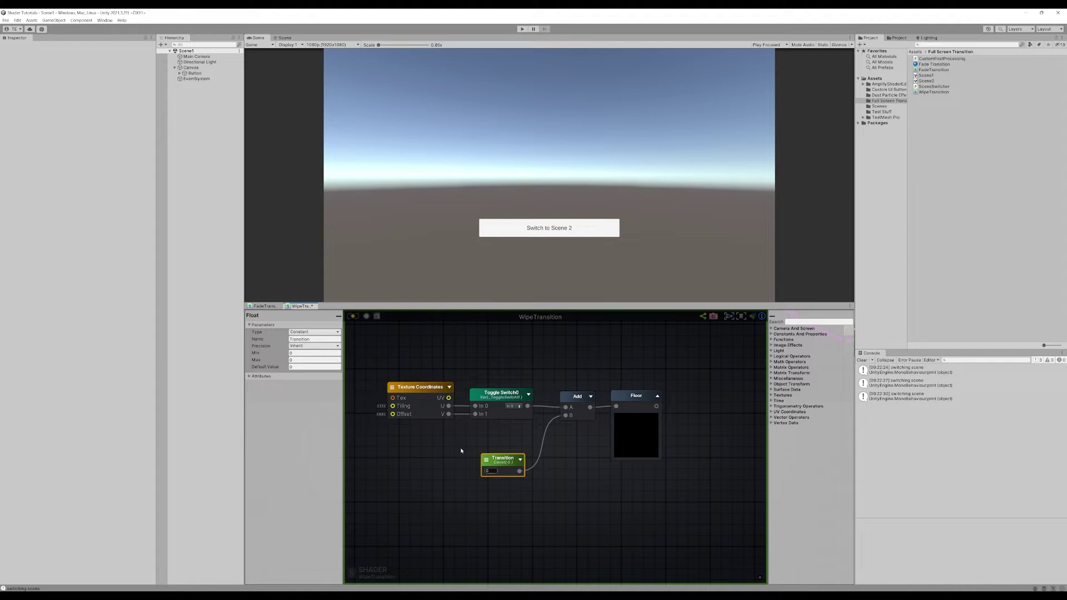
pyautogui.click(291, 353)
pyautogui.press('Tab')
pyautogui.write('1')
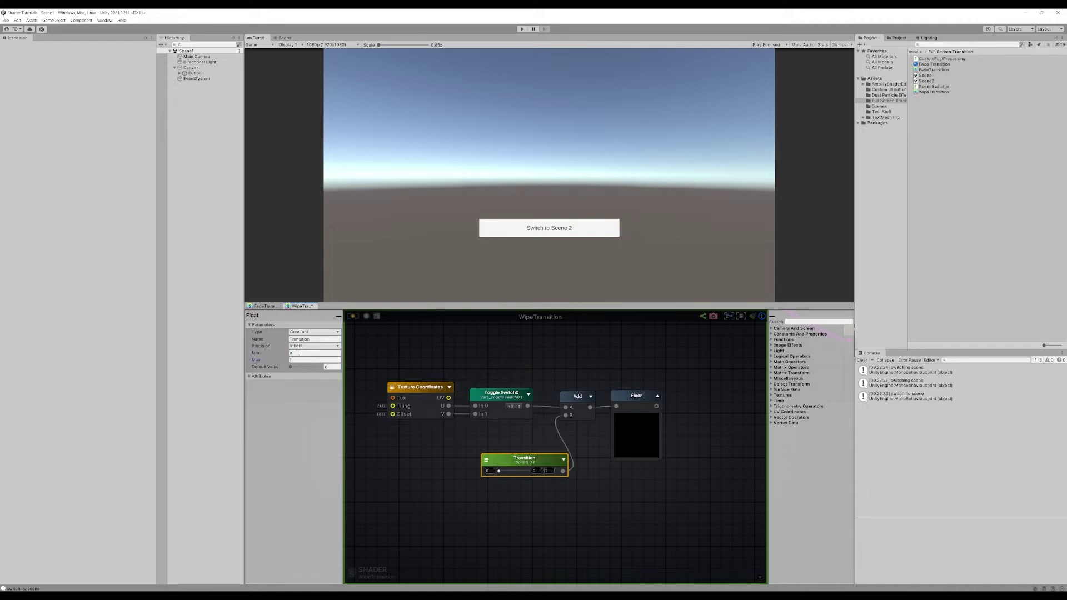
pyautogui.moveTo(544, 467); pyautogui.dragTo(457, 473)
pyautogui.moveTo(552, 509); pyautogui.dragTo(578, 507, button='middle')
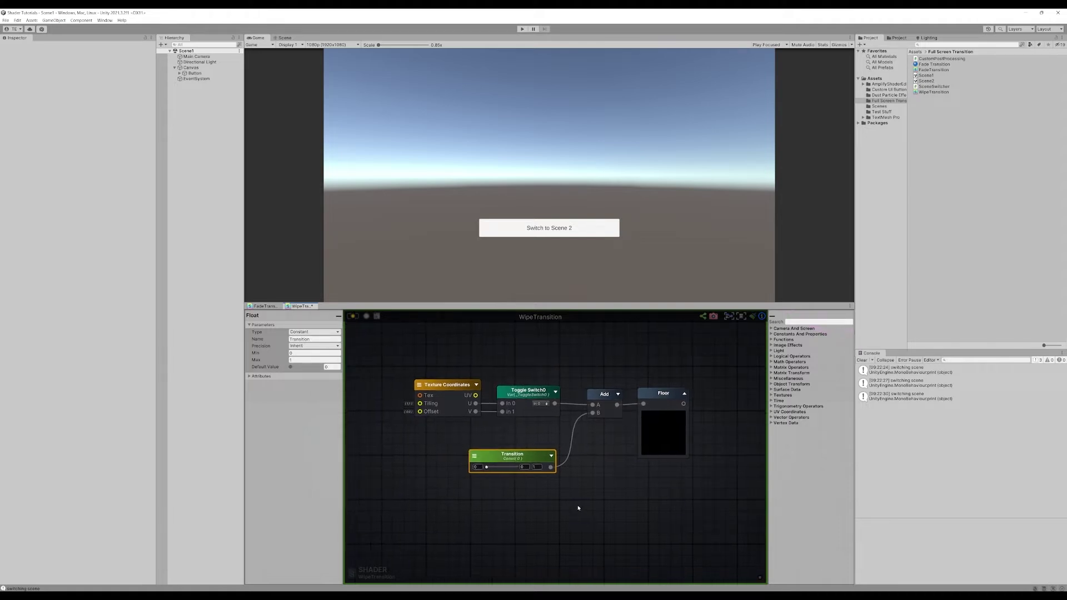
# Create a One Minus node in the shader graph and move it near the Transition node.
pyautogui.scroll(-2, 566, 495)
pyautogui.moveTo(533, 469); pyautogui.dragTo(481, 471)
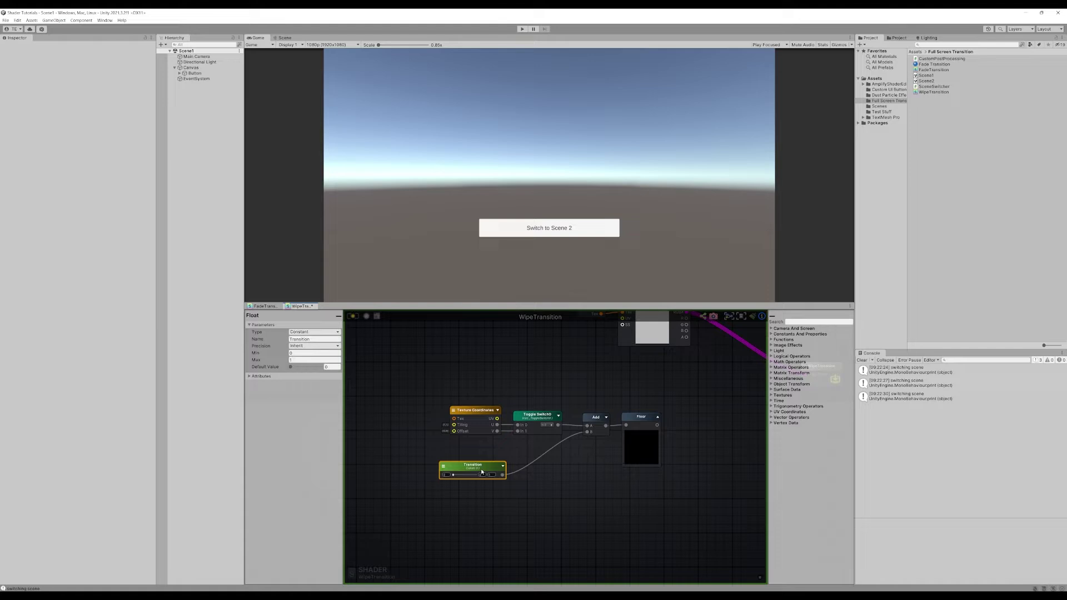
pyautogui.rightClick(654, 473)
pyautogui.write('one')
pyautogui.click(676, 492)
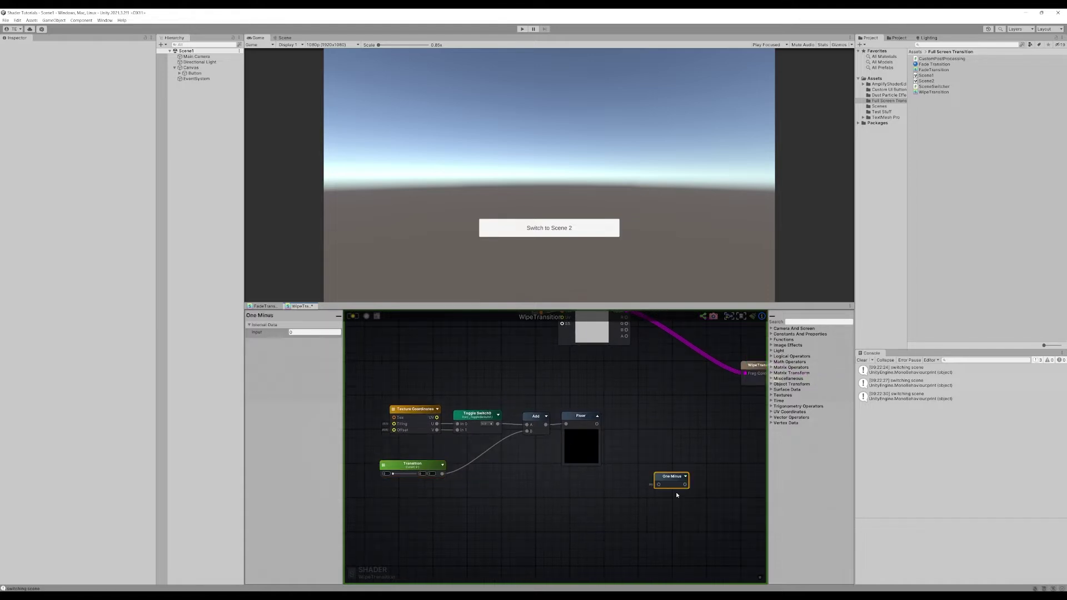
pyautogui.moveTo(673, 476); pyautogui.dragTo(573, 484)
# Insert the One Minus node between the Texture Coordinates U output and the Toggle Switch's In 0 input, making room for it.
pyautogui.moveTo(396, 442); pyautogui.dragTo(472, 417)
pyautogui.moveTo(473, 416); pyautogui.dragTo(392, 409)
pyautogui.moveTo(566, 484); pyautogui.dragTo(464, 410)
pyautogui.moveTo(437, 442); pyautogui.dragTo(529, 448, button='middle')
pyautogui.moveTo(489, 418); pyautogui.dragTo(530, 436)
pyautogui.moveTo(553, 412)
pyautogui.mouseDown()
pyautogui.moveTo(479, 405)
pyautogui.moveTo(460, 415)
pyautogui.moveTo(521, 437)
pyautogui.moveTo(535, 420)
pyautogui.mouseUp()
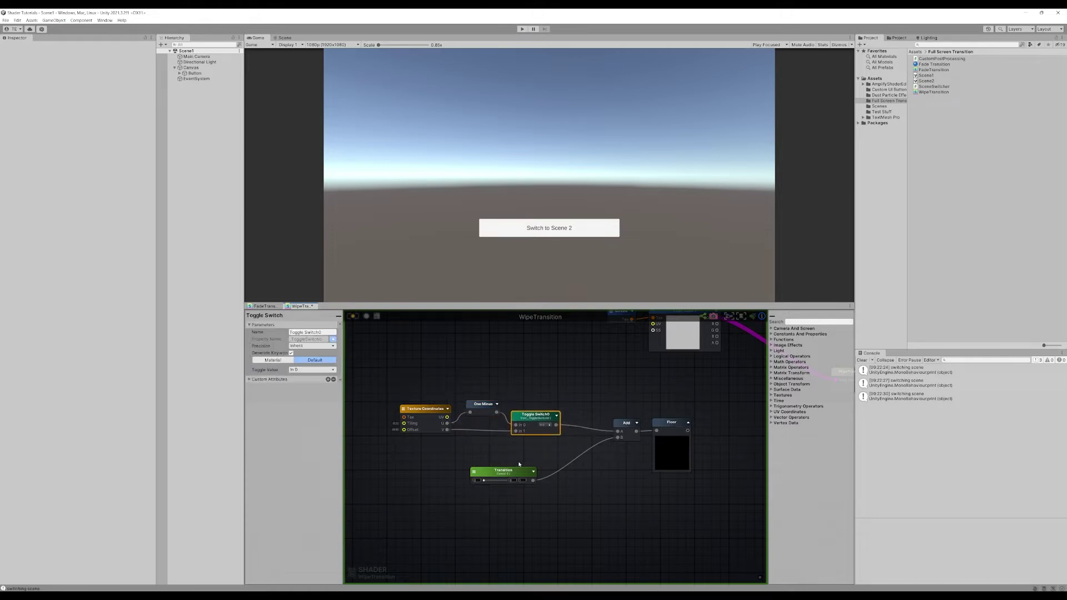
# Raise the Transition value to 1 while checking the Floor preview, and shift the Transition node away from Add.
pyautogui.scroll(3, 524, 457)
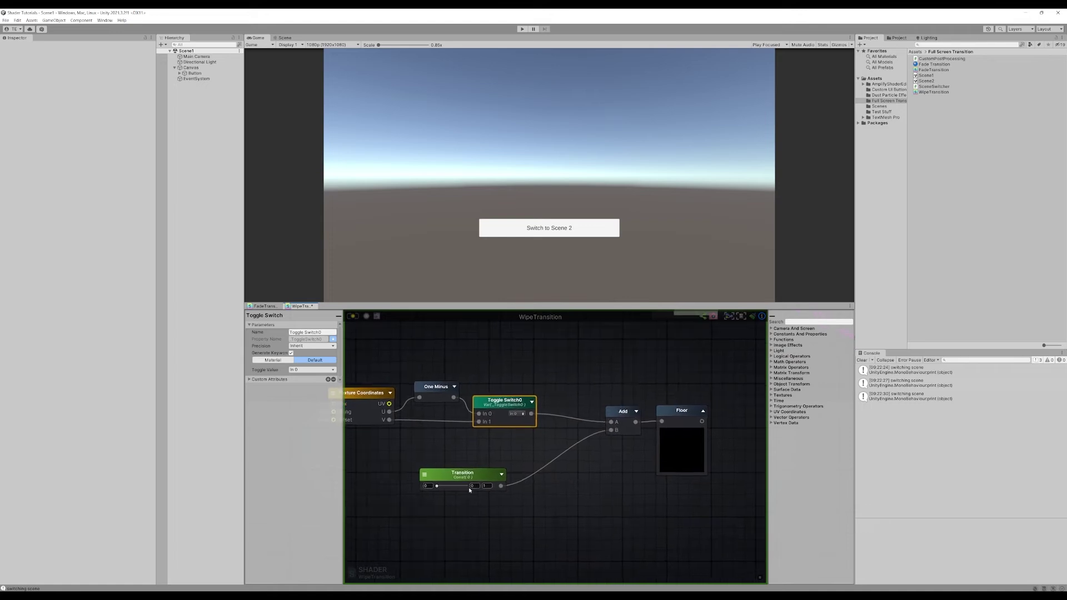
pyautogui.moveTo(439, 487); pyautogui.dragTo(479, 485)
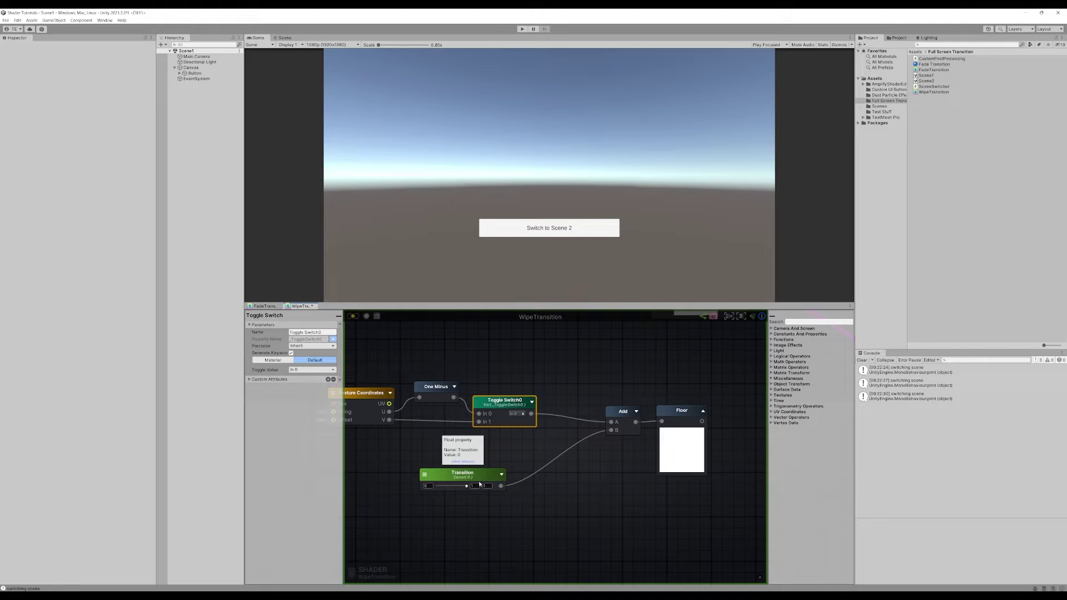
pyautogui.moveTo(484, 479); pyautogui.dragTo(458, 482)
# Add a Remap node between the Transition output and the Add node's B input, and line it up beside Transition.
pyautogui.click(515, 509)
pyautogui.rightClick(514, 509)
pyautogui.write('rema')
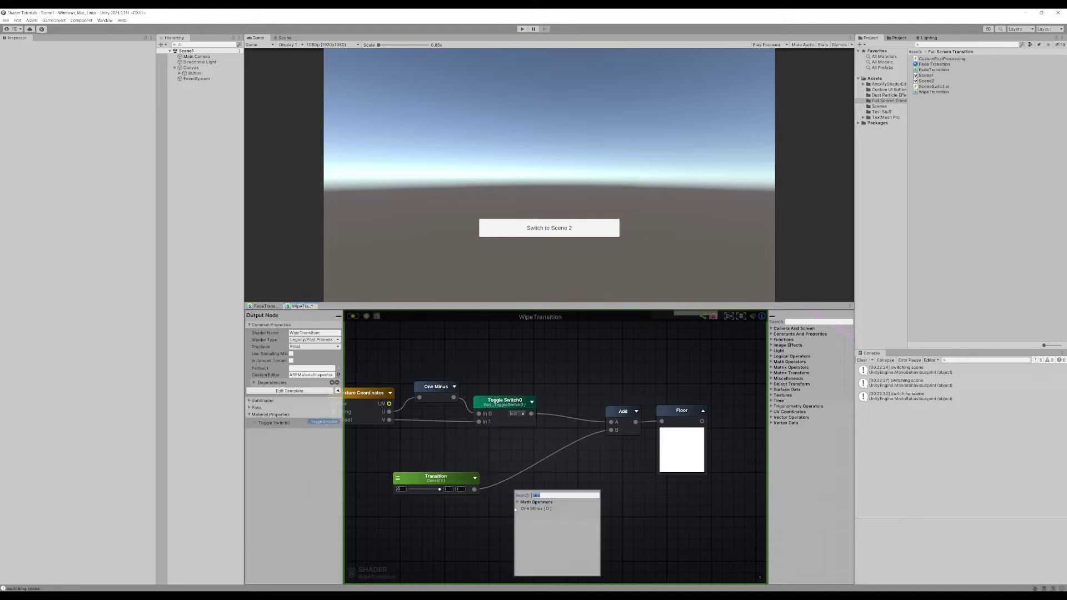
pyautogui.press('Down')
pyautogui.press('Return')
pyautogui.moveTo(474, 488); pyautogui.dragTo(611, 429)
pyautogui.moveTo(533, 513); pyautogui.dragTo(515, 457)
pyautogui.moveTo(438, 484); pyautogui.dragTo(441, 471)
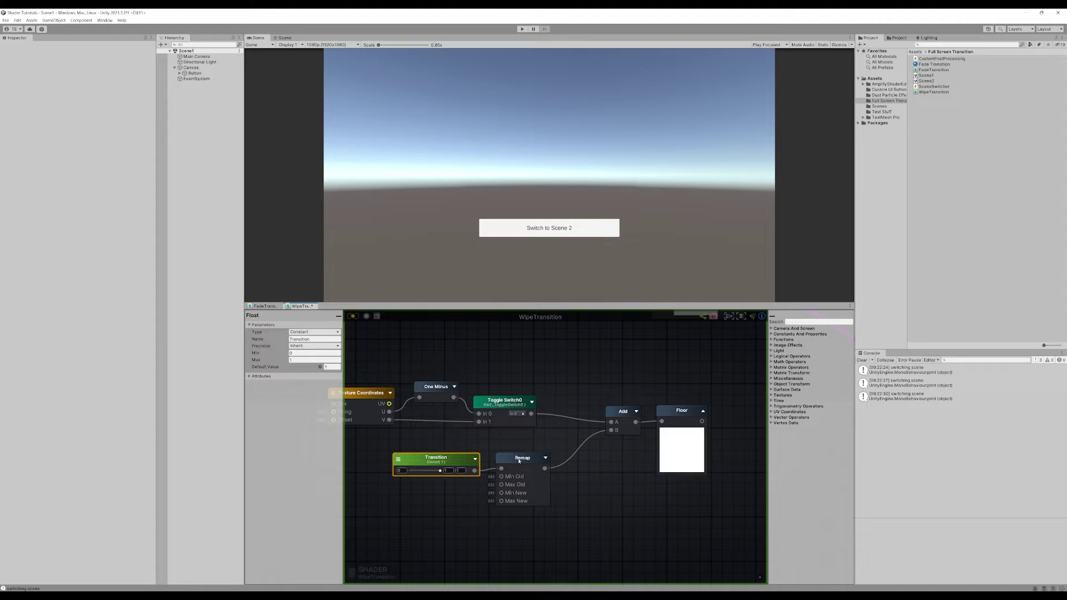
# Set the Remap node's Min New to 1 and Max New to 0.
pyautogui.click(519, 458)
pyautogui.write('10')
pyautogui.click(299, 353)
pyautogui.write('0')
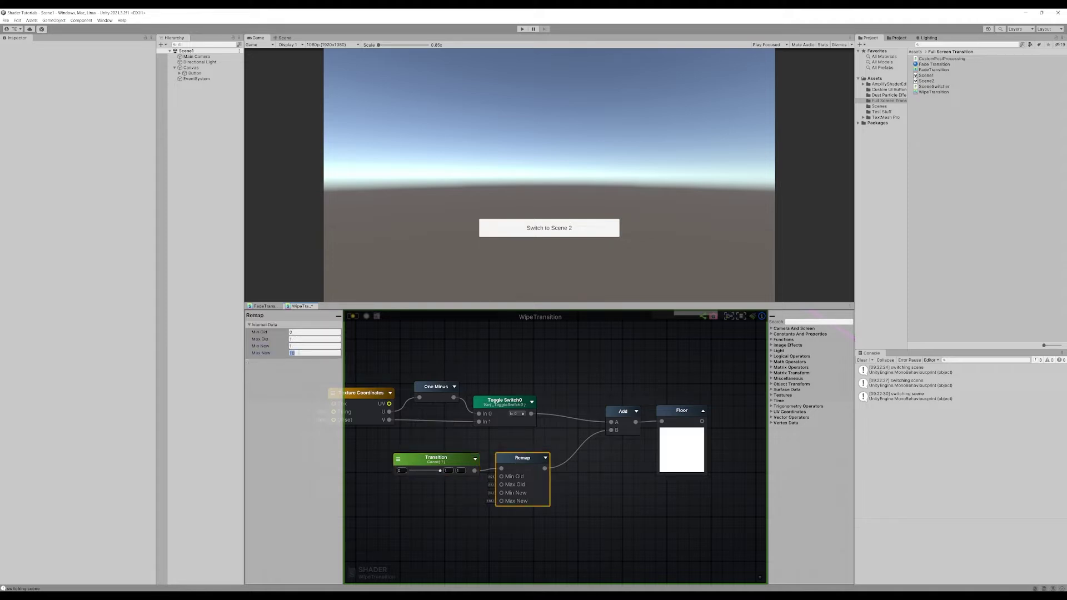
# Connect the Texture Coordinates U output directly to the Toggle Switch's In 0 and delete the One Minus node.
pyautogui.moveTo(440, 470)
pyautogui.mouseDown()
pyautogui.moveTo(411, 471)
pyautogui.moveTo(440, 471)
pyautogui.mouseUp()
pyautogui.moveTo(389, 411); pyautogui.dragTo(479, 414)
pyautogui.click(439, 386)
pyautogui.press('Delete')
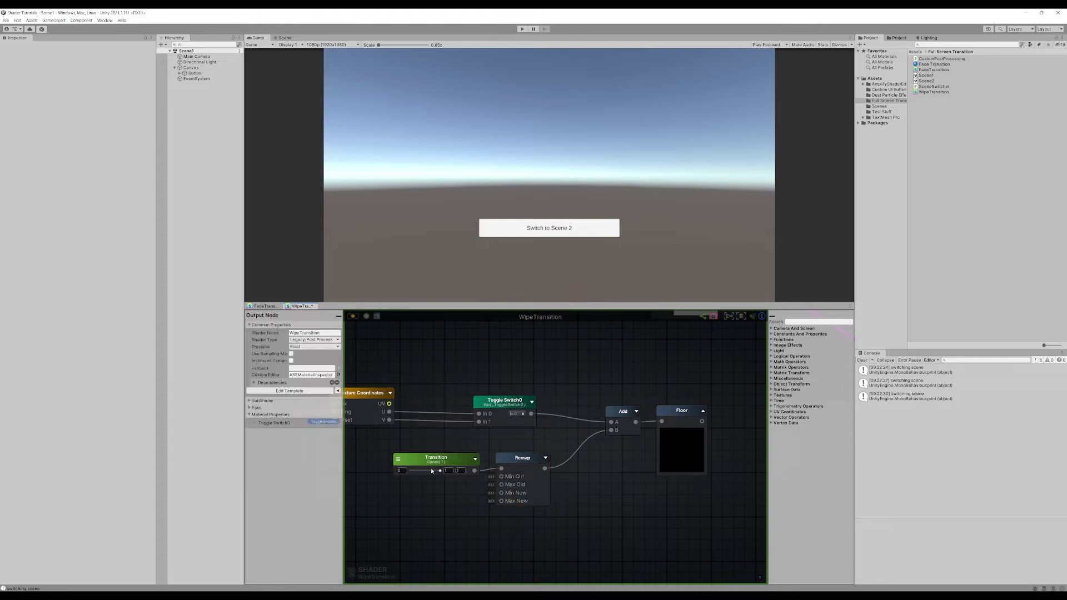
# Lower the Transition value to 0 while checking the wipe in the Floor preview.
pyautogui.moveTo(440, 471); pyautogui.dragTo(395, 477)
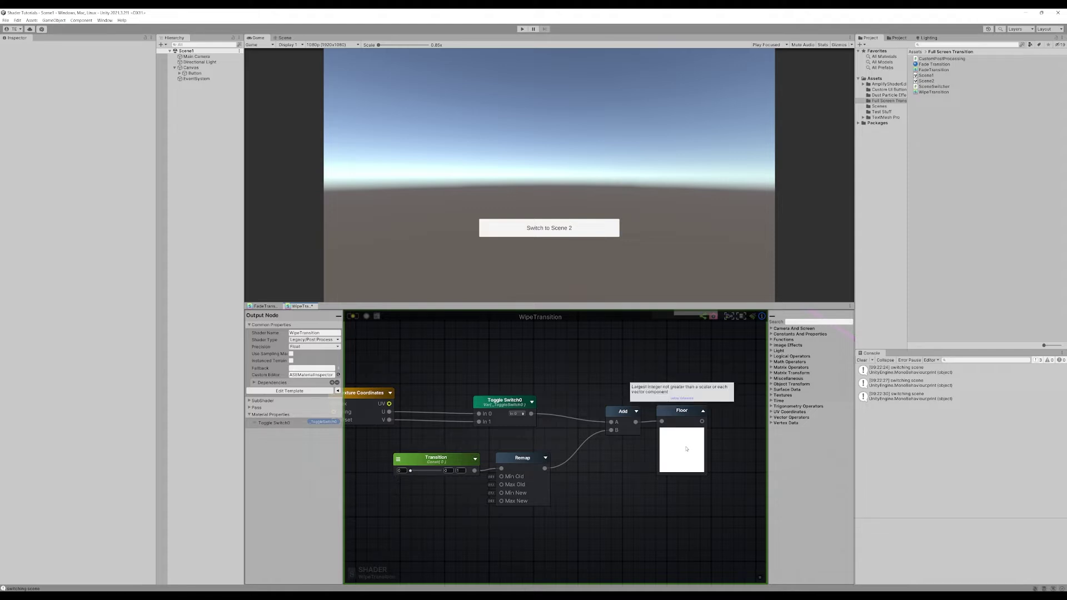
pyautogui.moveTo(410, 471)
pyautogui.mouseDown()
pyautogui.moveTo(458, 479)
pyautogui.moveTo(410, 474)
pyautogui.mouseUp()
# Create a Multiply node just before the WipeTransition output node.
pyautogui.scroll(-5, 477, 496)
pyautogui.moveTo(590, 467); pyautogui.dragTo(519, 481, button='middle')
pyautogui.scroll(2, 520, 478)
pyautogui.press('m')
pyautogui.click(543, 450)
pyautogui.scroll(4, 526, 476)
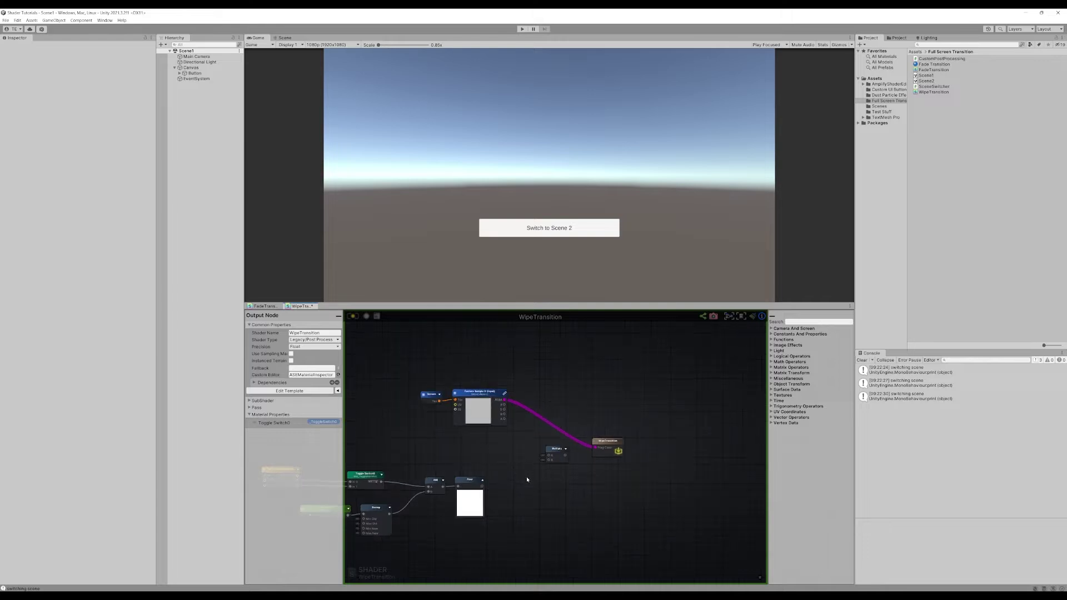
# Multiply the Texture Sample's RGBA on A with the Floor output on B, and feed the result into Frag Color.
pyautogui.moveTo(451, 492); pyautogui.dragTo(563, 448)
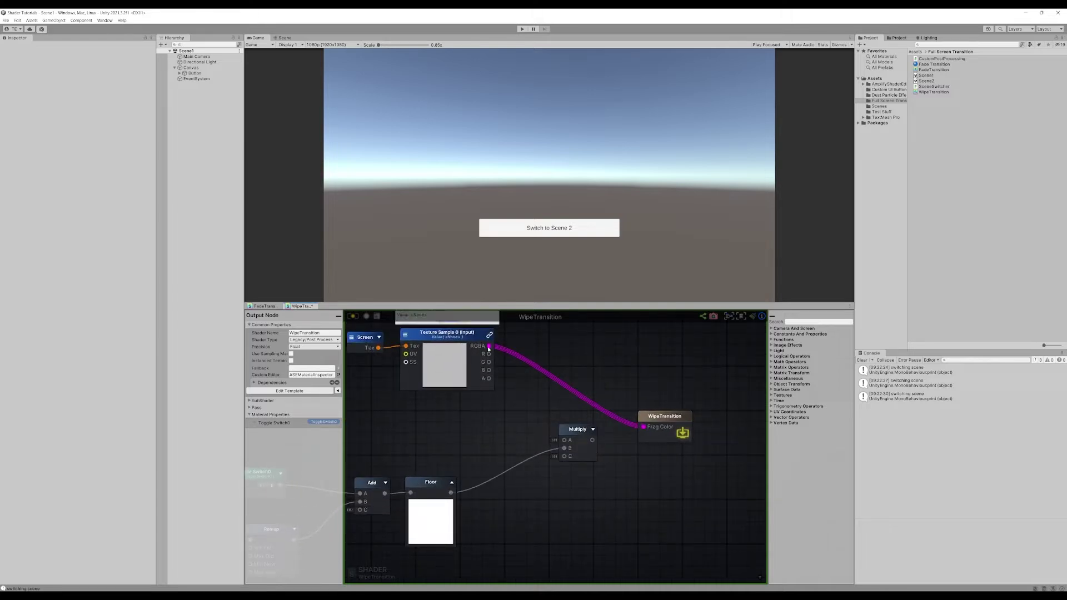
pyautogui.moveTo(489, 346); pyautogui.dragTo(643, 427)
pyautogui.scroll(-4, 525, 459)
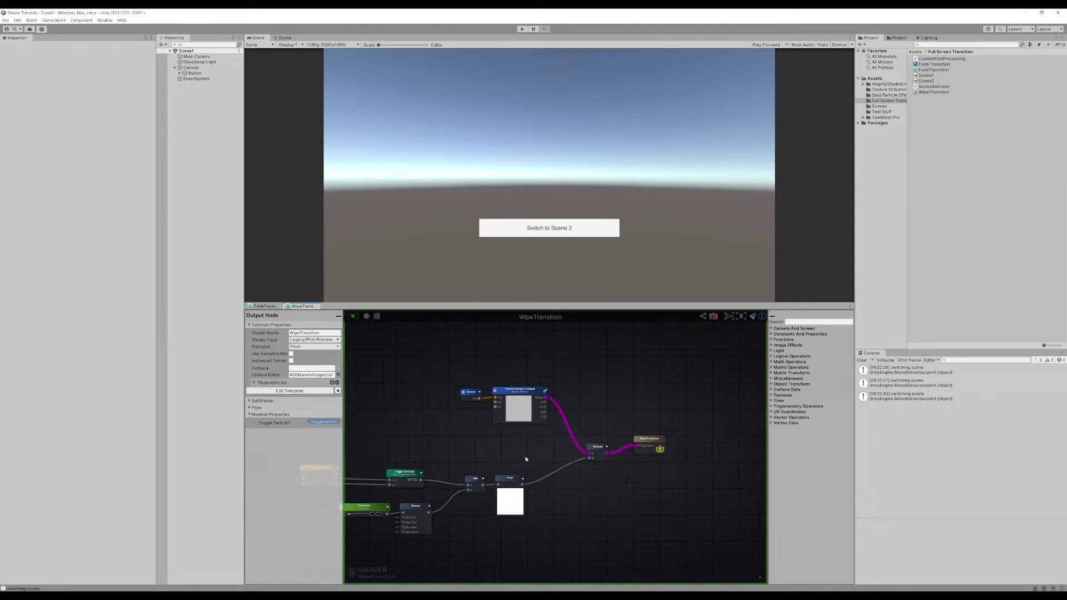
# Create a new material named WipeTransition in the Full Screen Transition folder.
pyautogui.rightClick(953, 128)
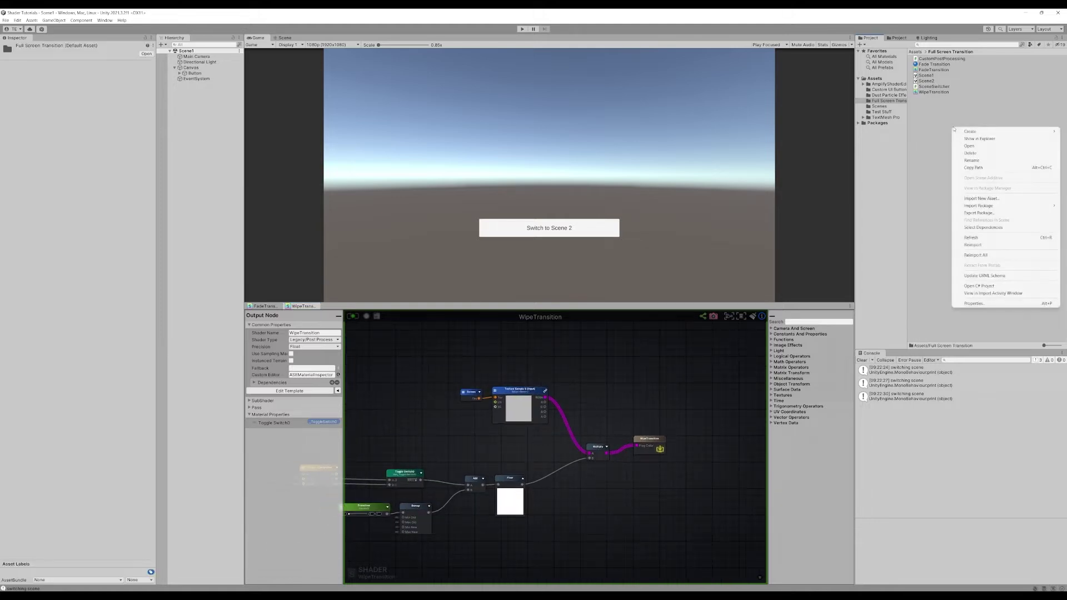
pyautogui.moveTo(977, 131)
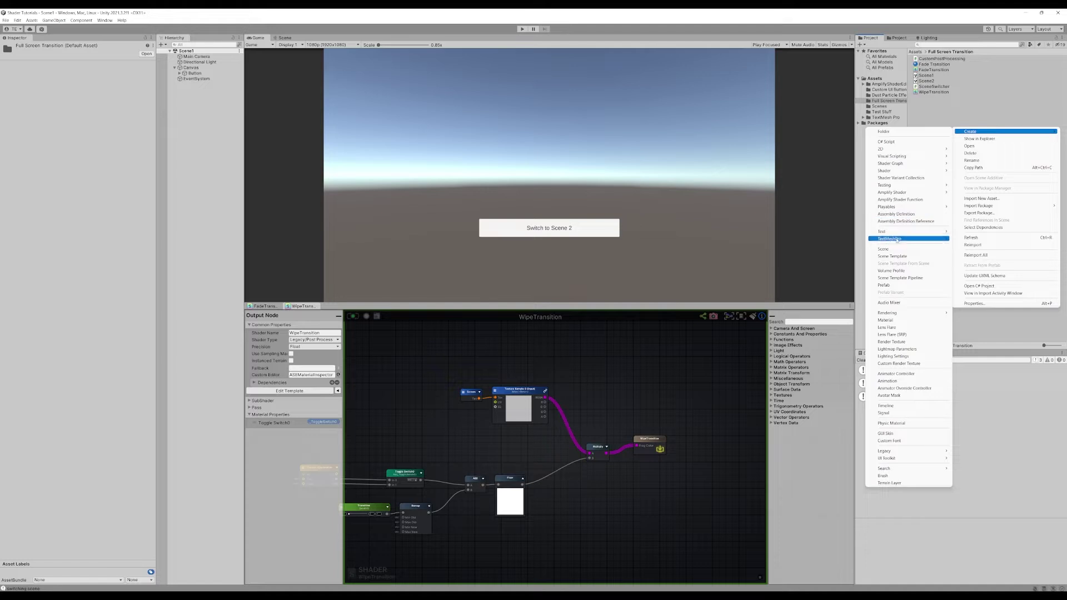
pyautogui.click(885, 320)
pyautogui.write('WipeTransition')
pyautogui.press('Return')
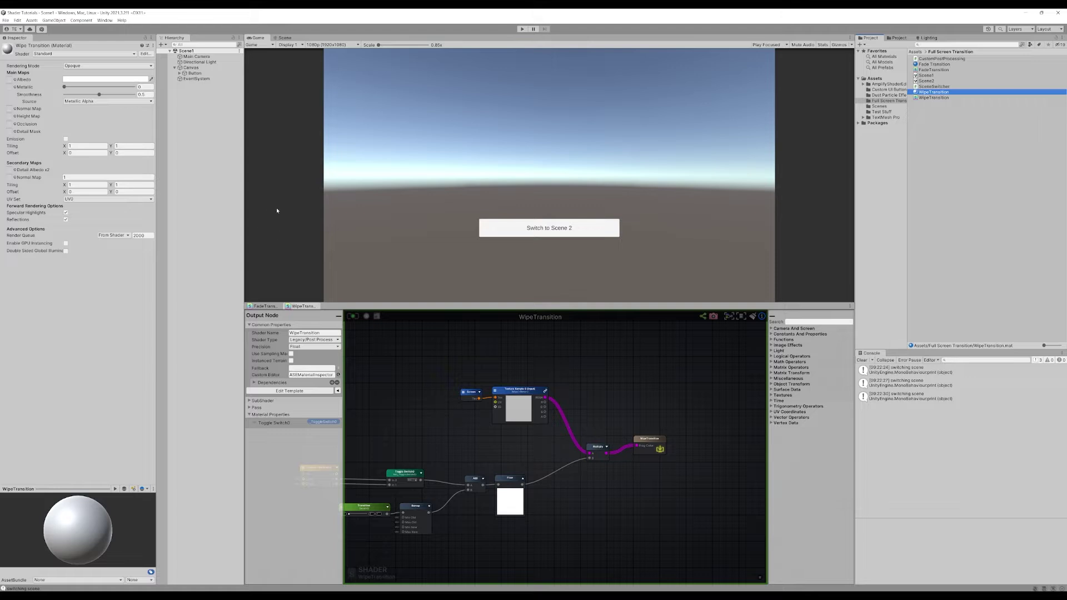
# Assign the WipeTransition material as the Post Processing Material on Scene1's Main Camera and save the scene.
pyautogui.click(196, 56)
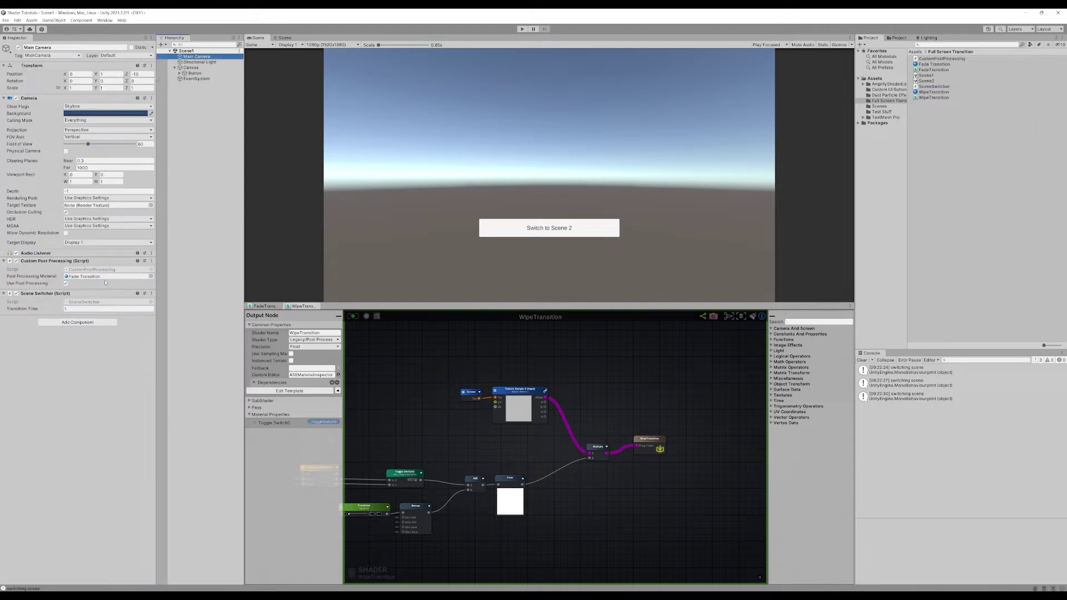
pyautogui.moveTo(934, 91); pyautogui.dragTo(106, 276)
pyautogui.hotkey('ctrl', 's')
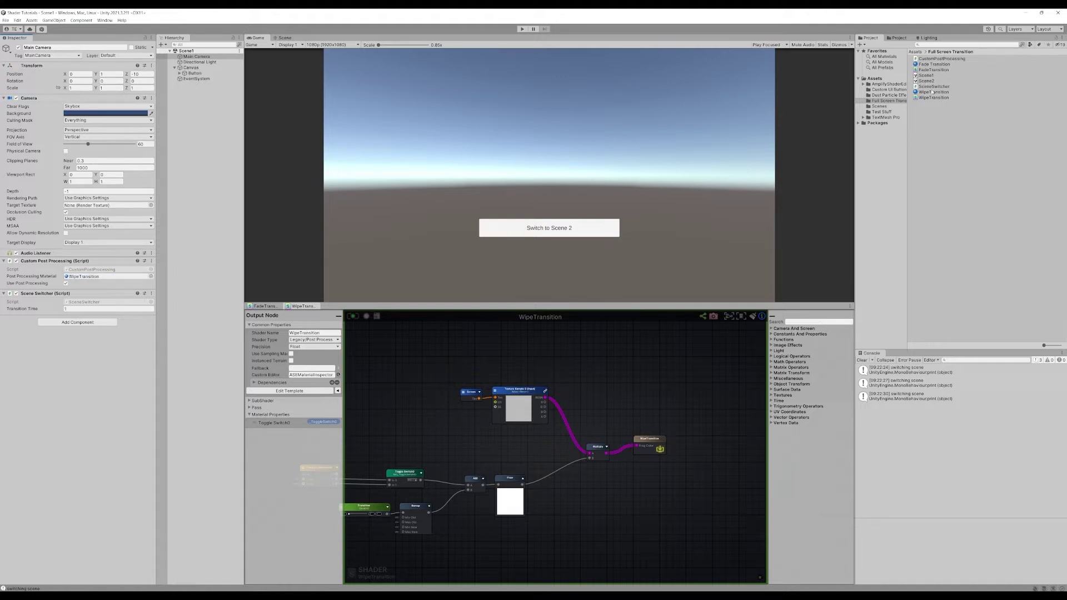
# Open Scene2, assign the WipeTransition material as its Main Camera's Post Processing Material, and save the scene.
pyautogui.doubleClick(915, 81)
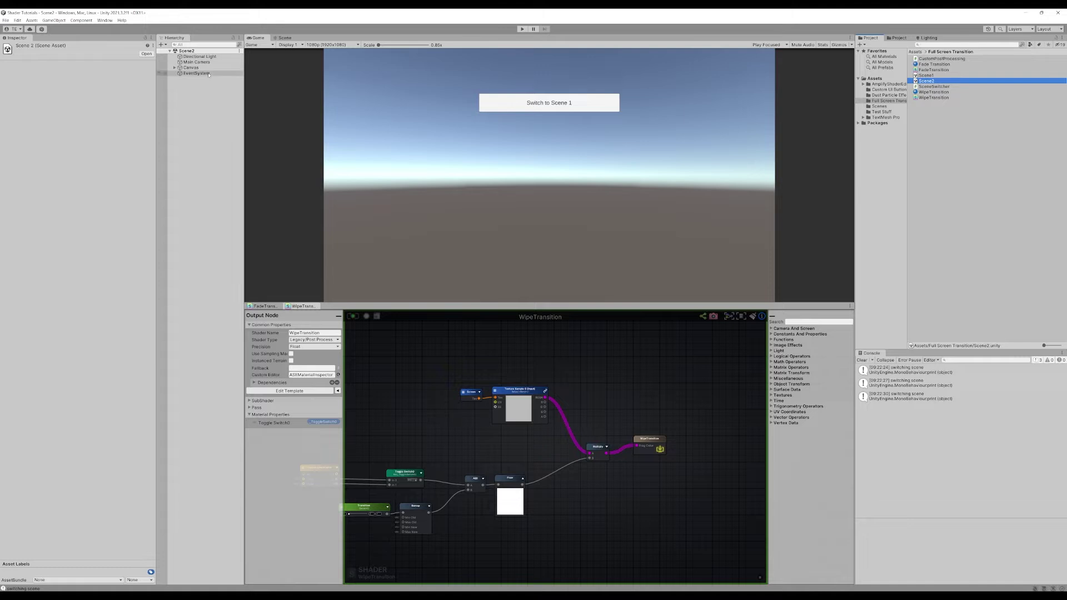
pyautogui.click(196, 62)
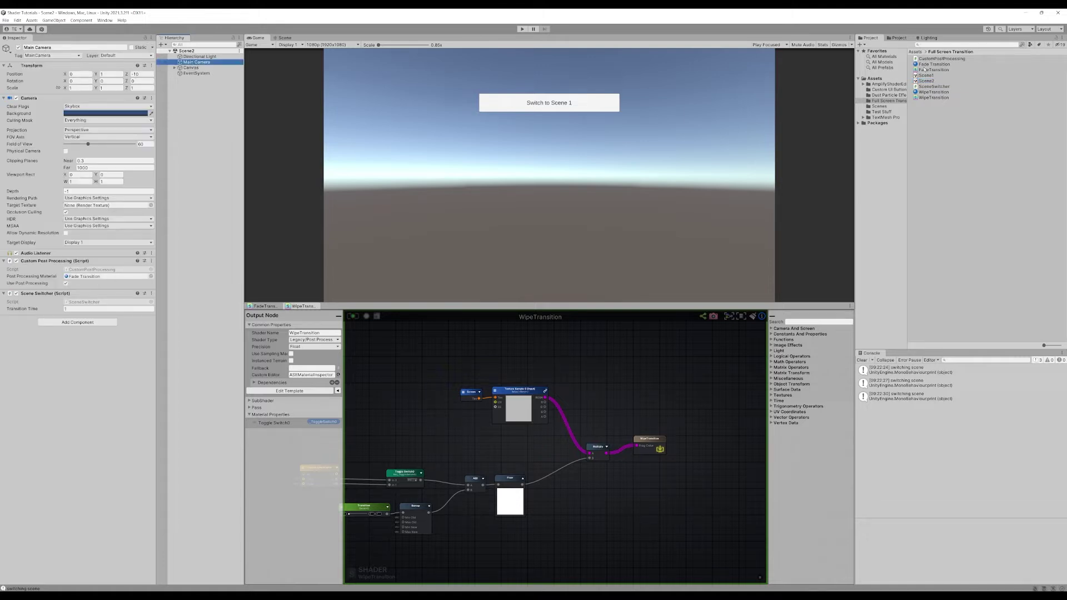
pyautogui.moveTo(927, 97); pyautogui.dragTo(85, 279)
pyautogui.hotkey('ctrl', 's')
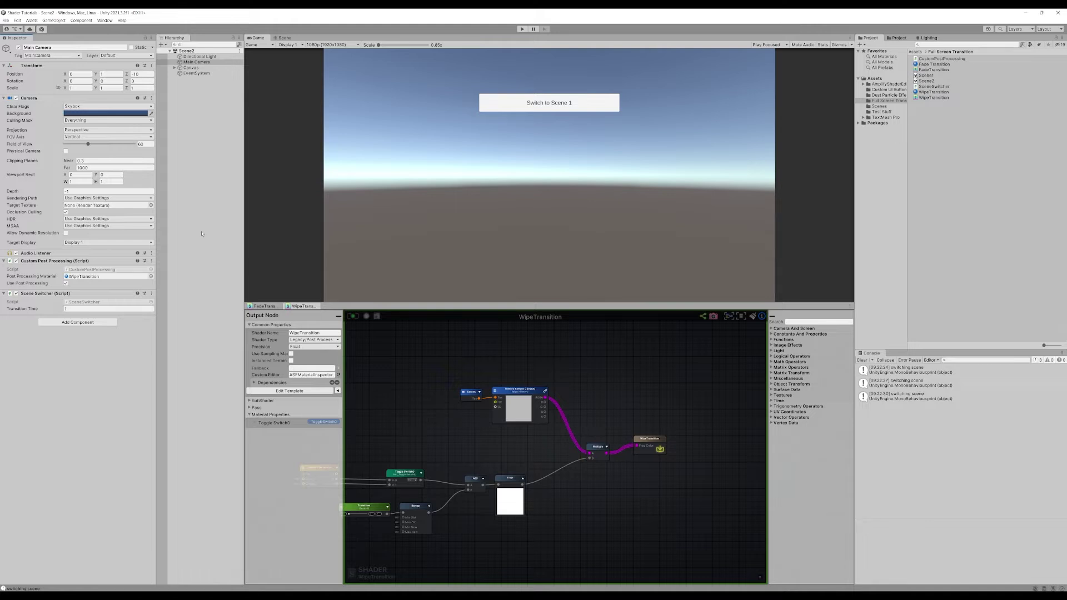
pyautogui.click(204, 228)
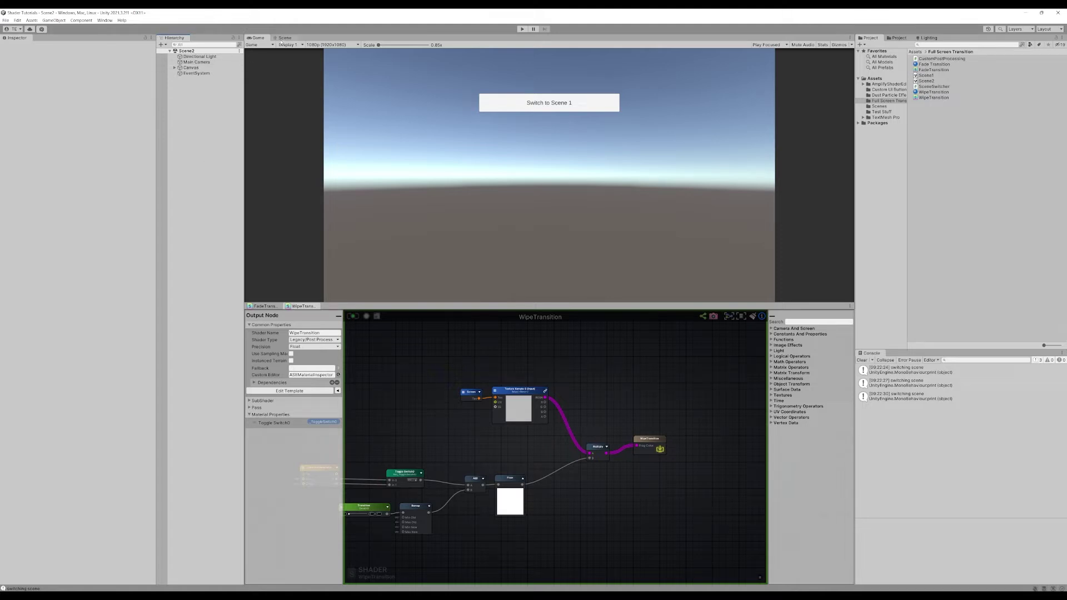
# Play the game, test the transition with the scene switch button, and stop play mode.
pyautogui.click(523, 30)
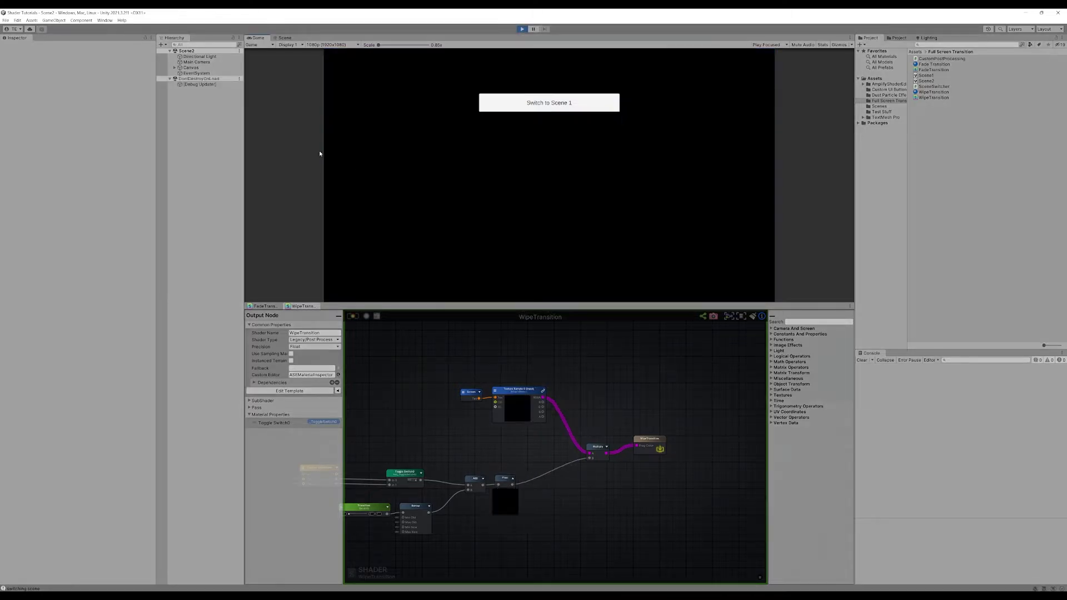
pyautogui.click(571, 104)
pyautogui.click(591, 111)
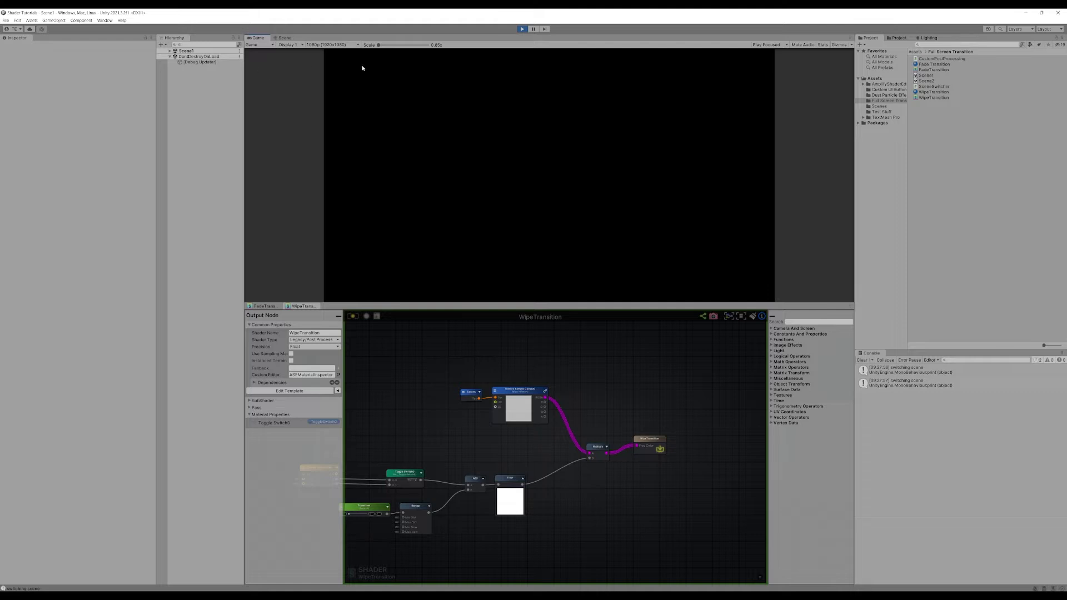
pyautogui.click(521, 30)
# Set the WipeTransition material's shader to WipeTransition and try its Toggle Switch0 option.
pyautogui.moveTo(619, 412); pyautogui.dragTo(682, 376, button='middle')
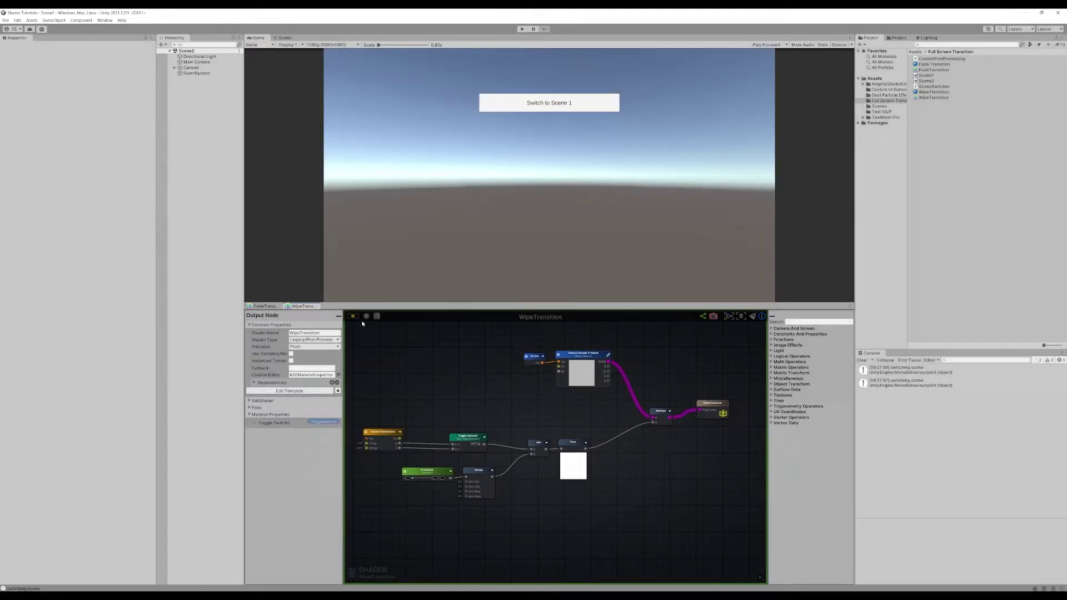
pyautogui.scroll(4, 437, 392)
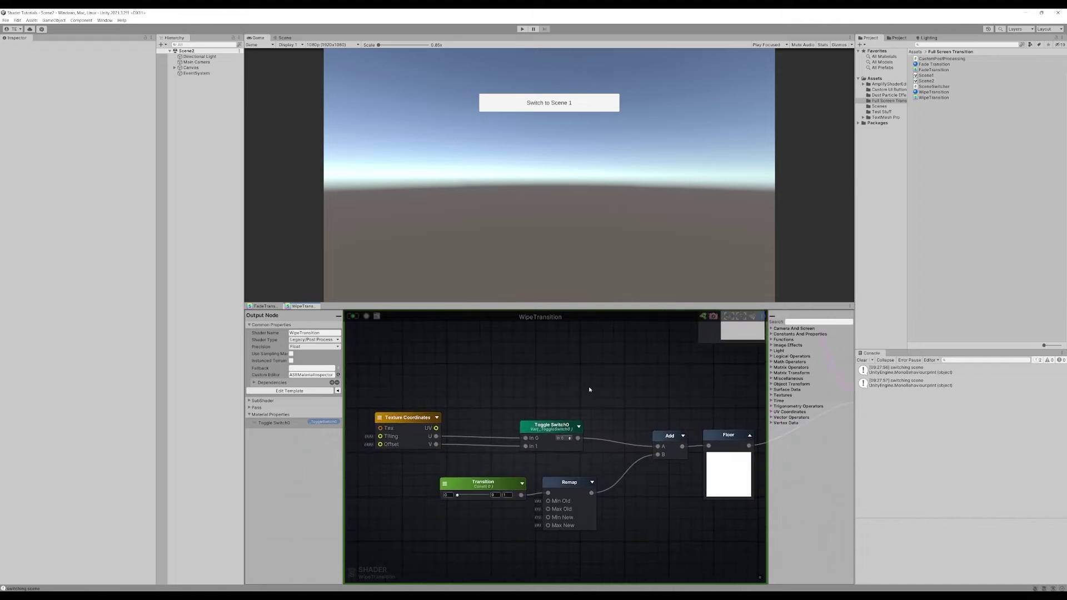
pyautogui.scroll(-3, 558, 375)
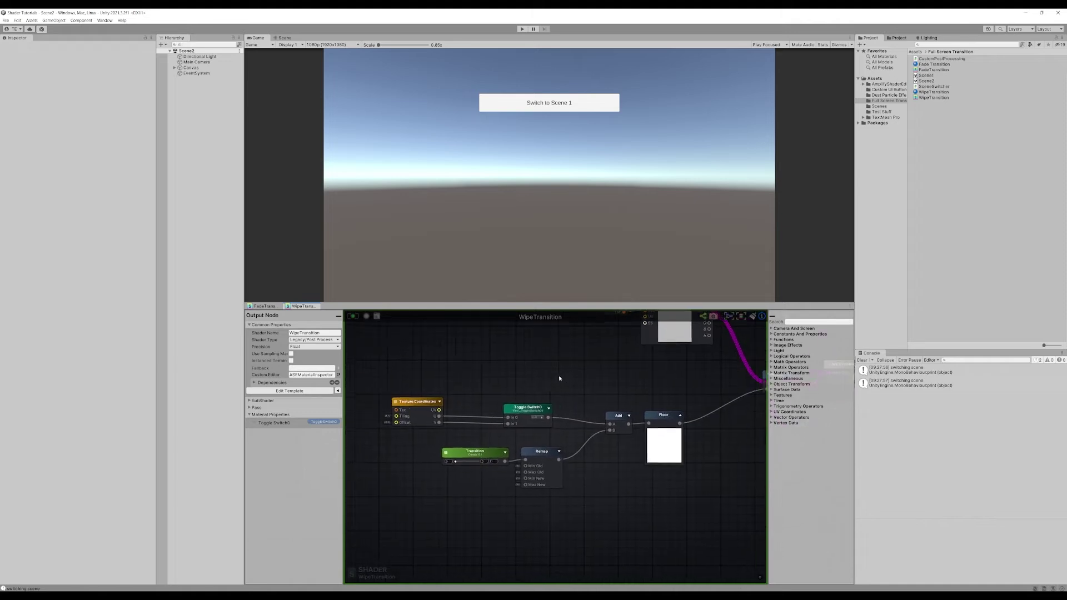
pyautogui.click(933, 92)
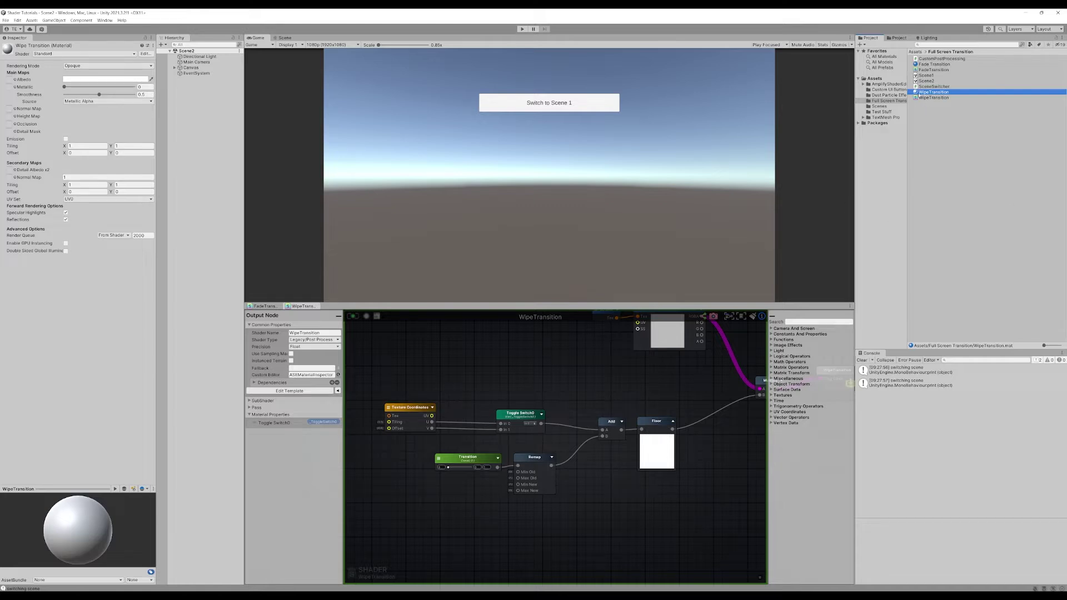
pyautogui.click(52, 54)
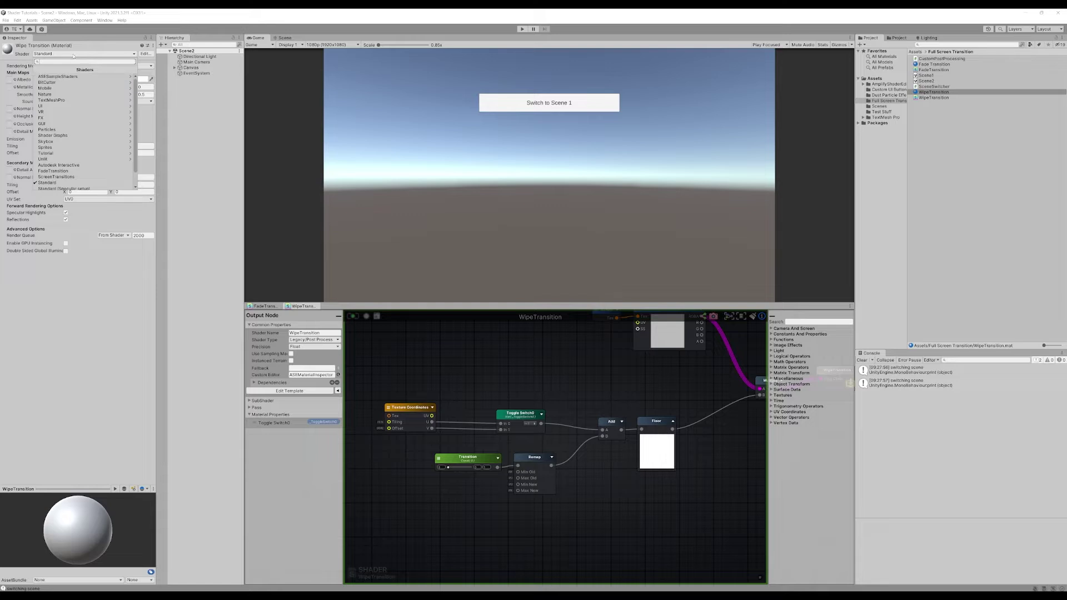
pyautogui.scroll(-3, 83, 161)
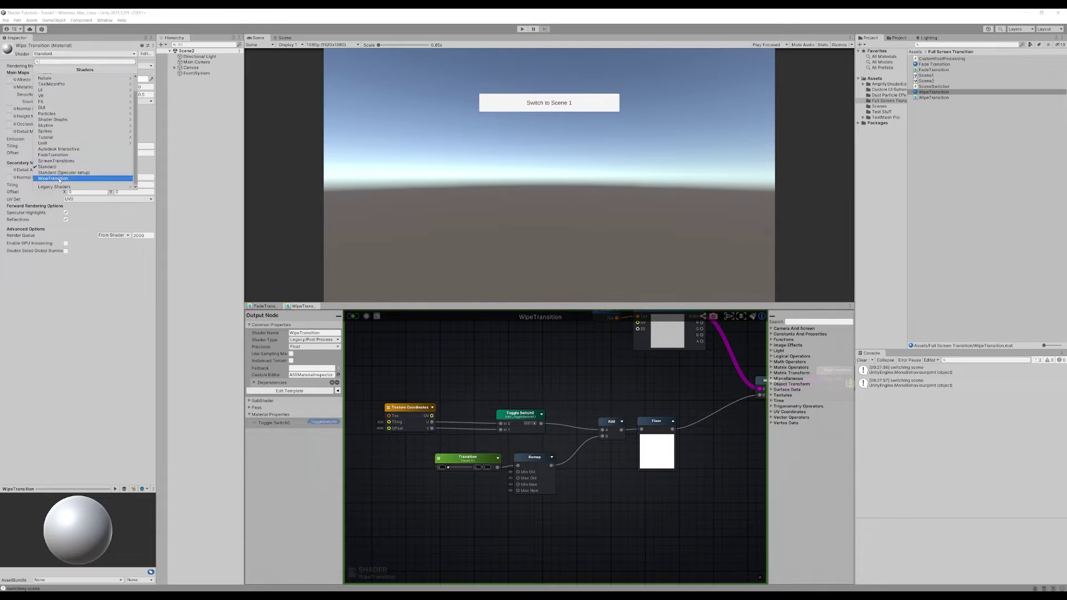
pyautogui.click(86, 180)
pyautogui.click(134, 110)
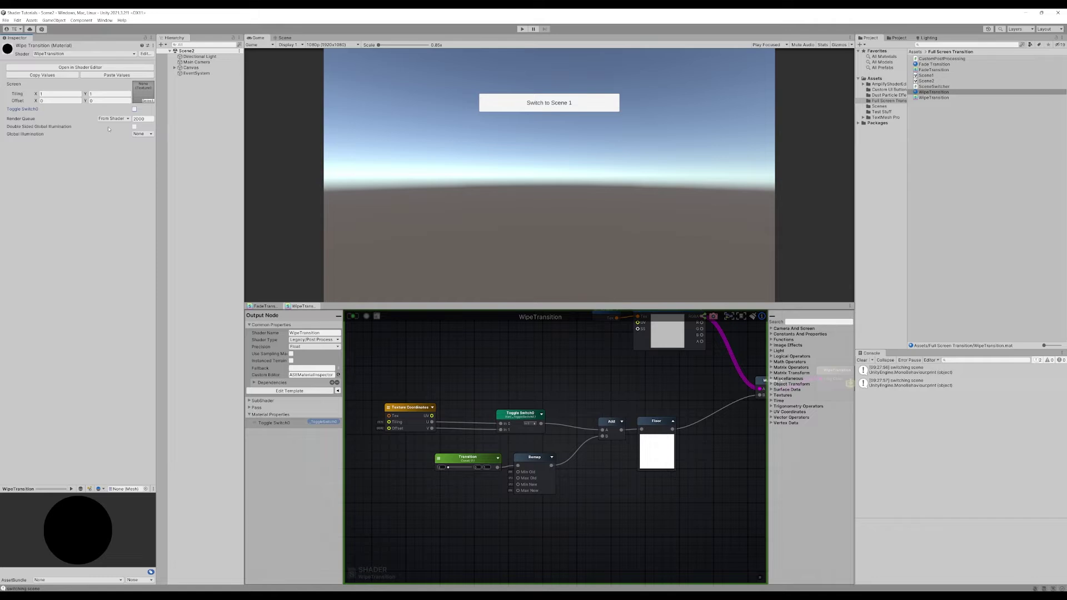
# Select the Transition float node and move it slightly farther from the Remap node.
pyautogui.click(469, 459)
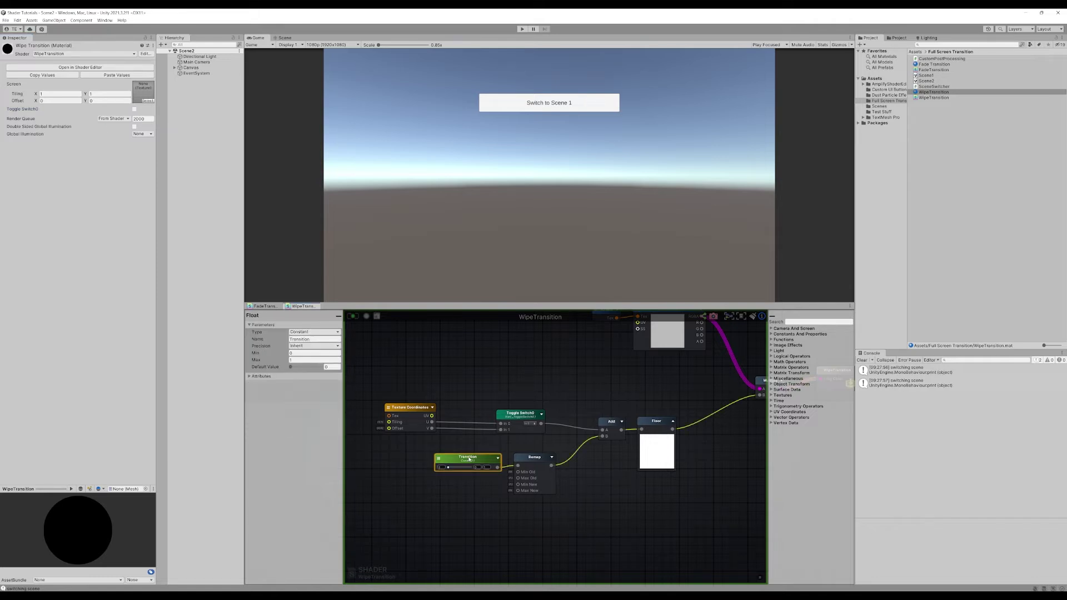
pyautogui.scroll(3, 556, 469)
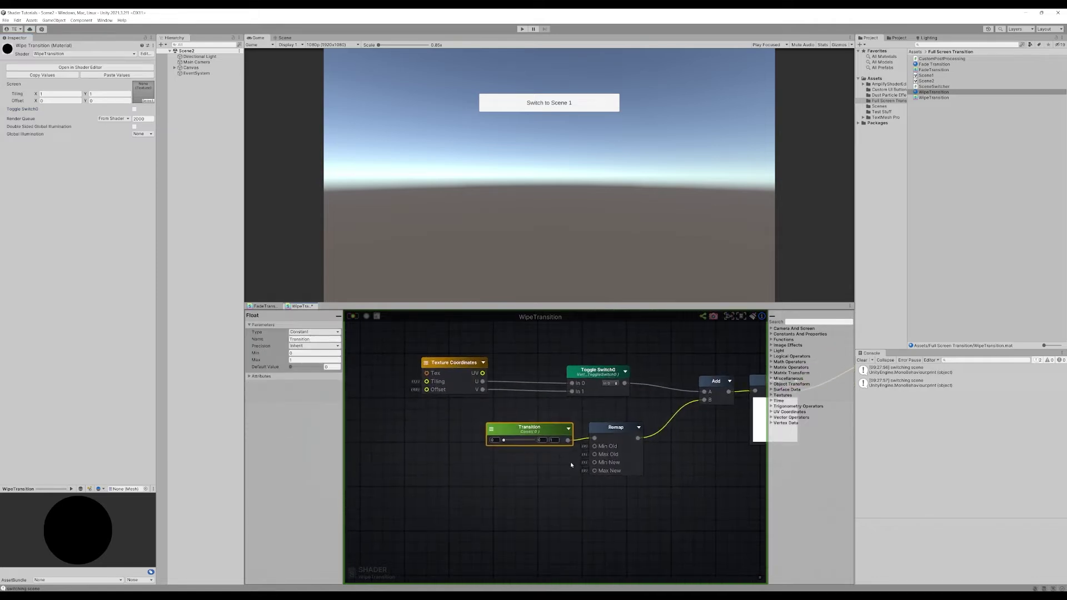
pyautogui.moveTo(524, 478); pyautogui.dragTo(498, 480, button='middle')
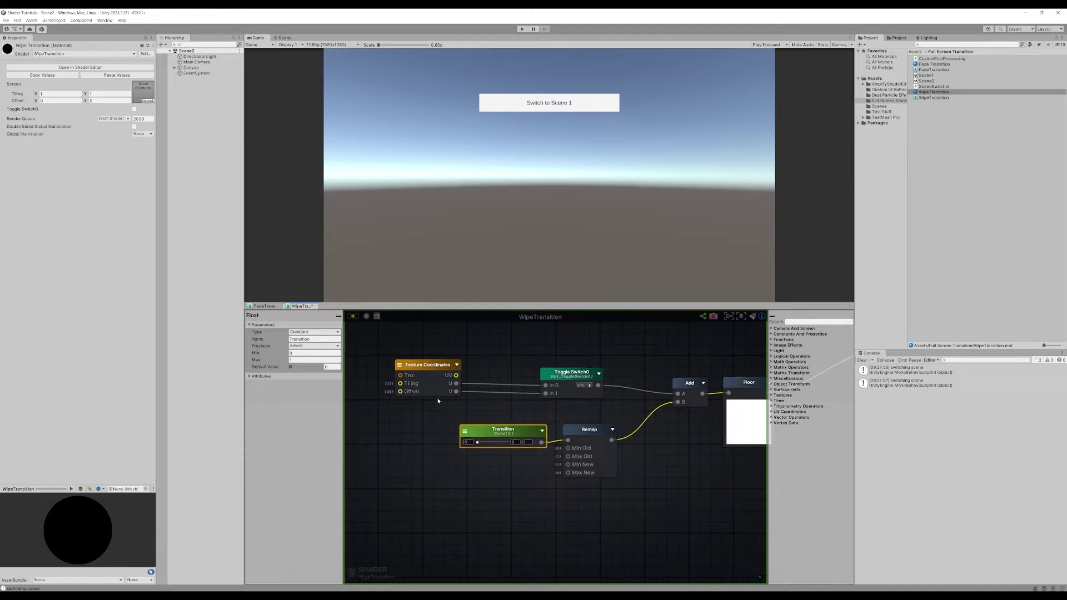
pyautogui.moveTo(516, 437)
pyautogui.mouseDown()
pyautogui.moveTo(498, 434)
pyautogui.moveTo(510, 436)
pyautogui.mouseUp()
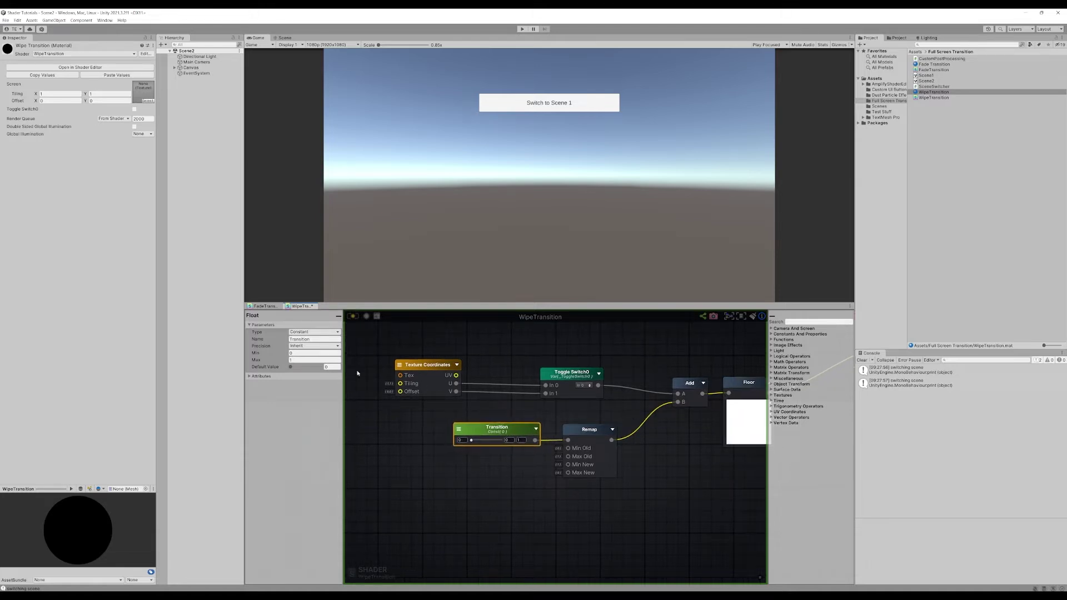
# Change the Transition float node's type to Property and update the WipeTransition shader.
pyautogui.click(318, 333)
pyautogui.click(309, 347)
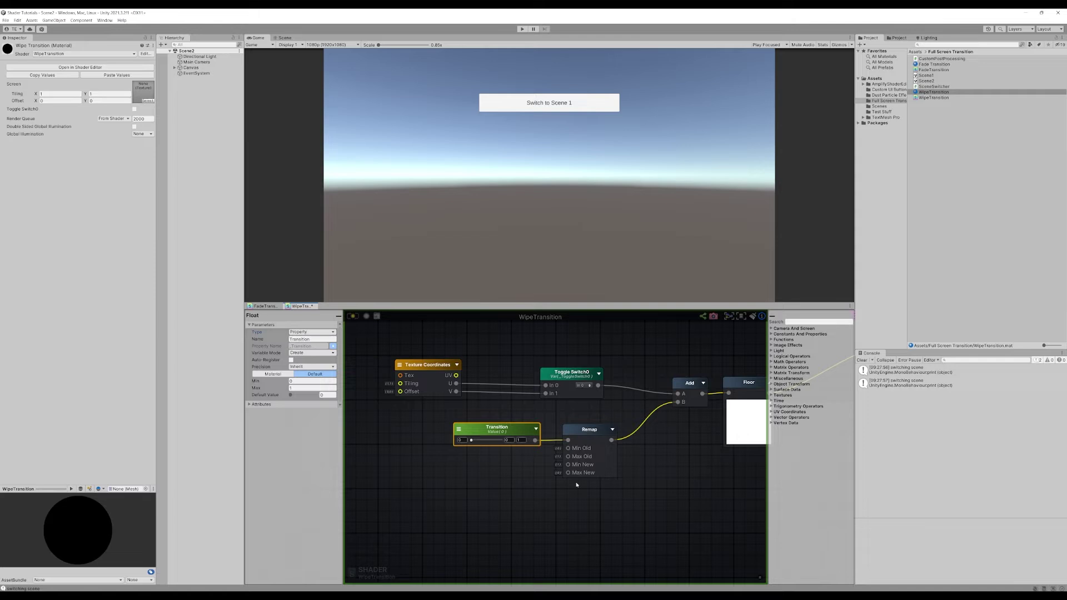
pyautogui.click(353, 317)
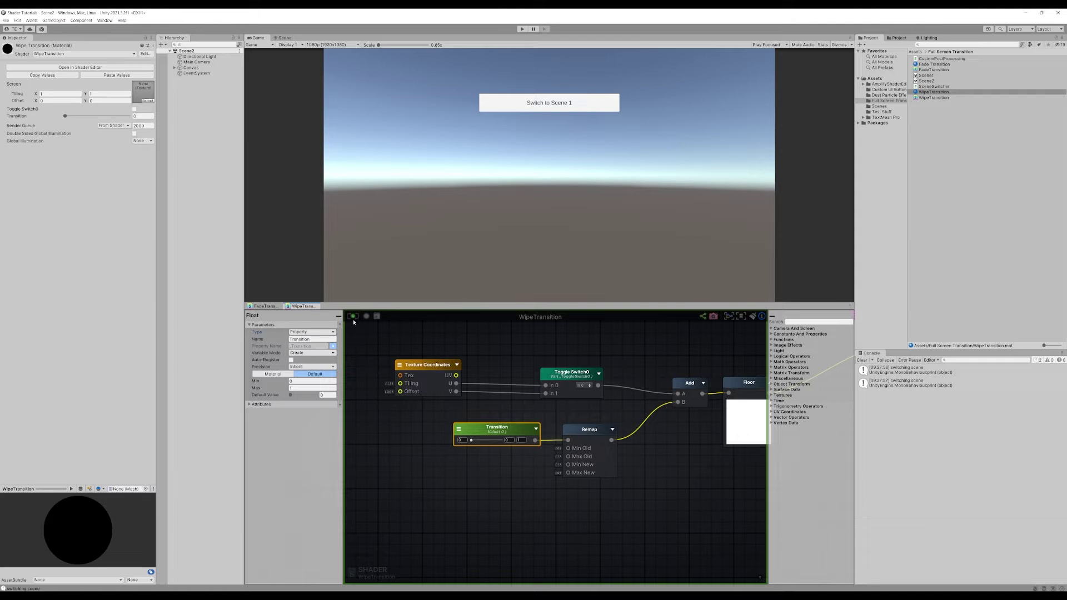
# Rename the toggle switch node as Vertical, update the shader, and nudge the Texture Coordinates node.
pyautogui.click(577, 374)
pyautogui.click(321, 332)
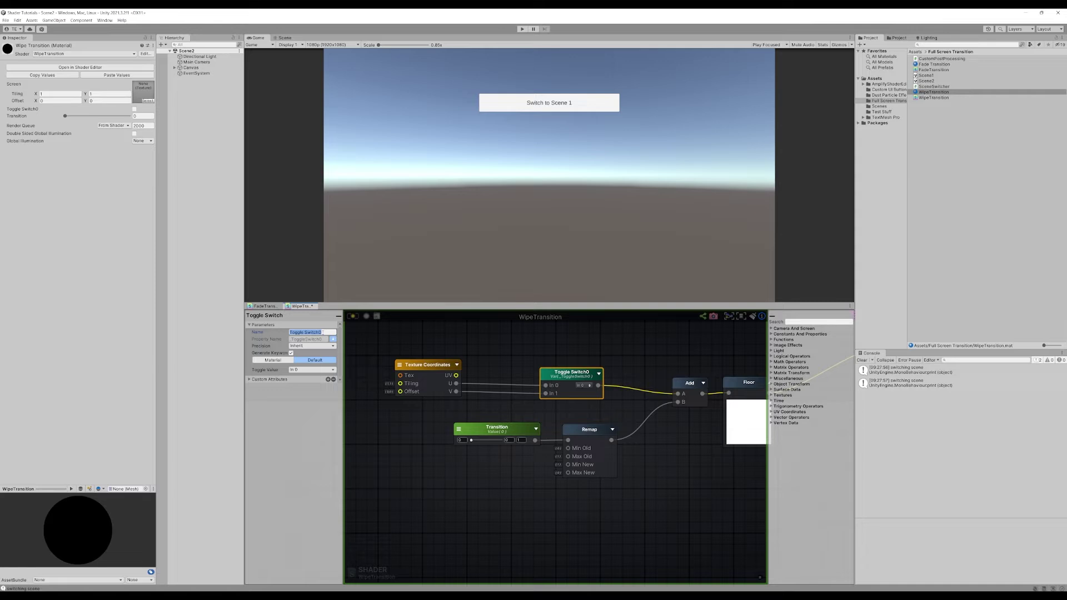
pyautogui.write('Vertical')
pyautogui.press('Return')
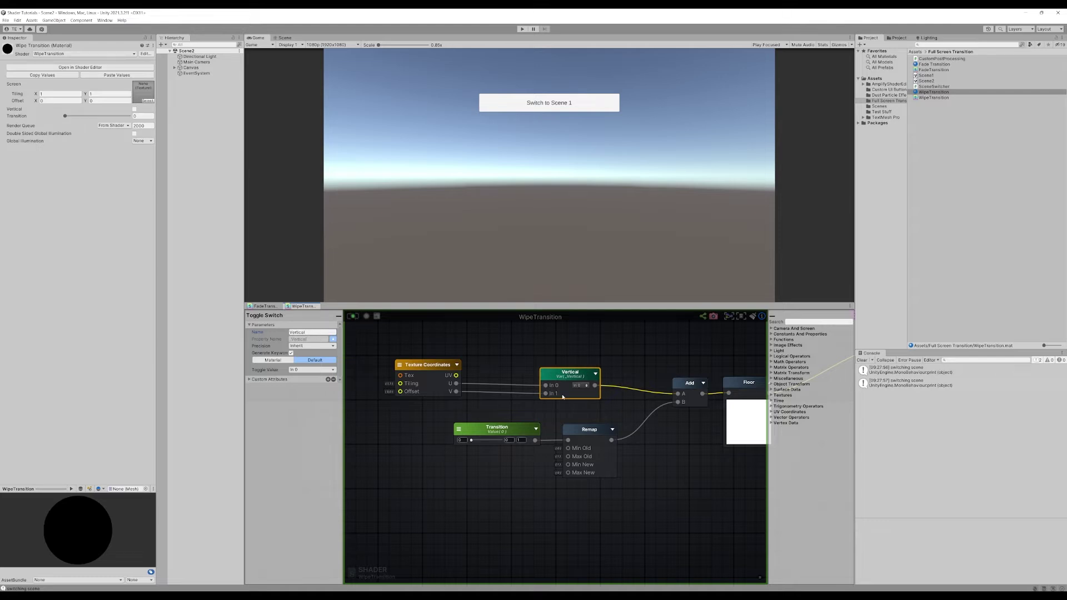
pyautogui.moveTo(441, 367); pyautogui.dragTo(442, 369)
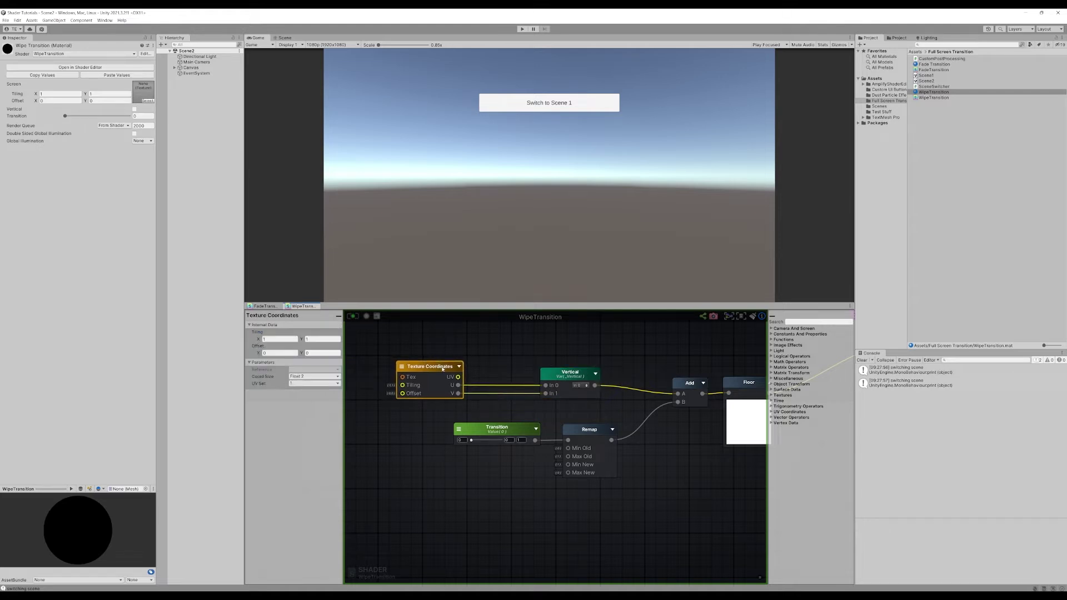
pyautogui.click(365, 335)
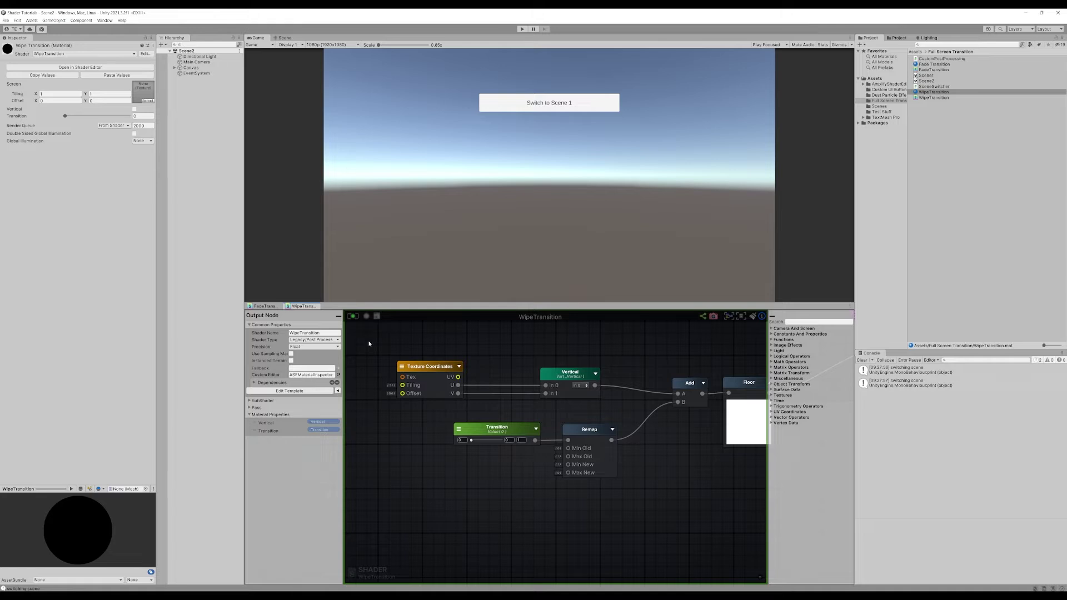
# Test the wipe in play mode with the material's Vertical option off, switching scenes both ways, and stop playing.
pyautogui.click(135, 110)
pyautogui.click(522, 29)
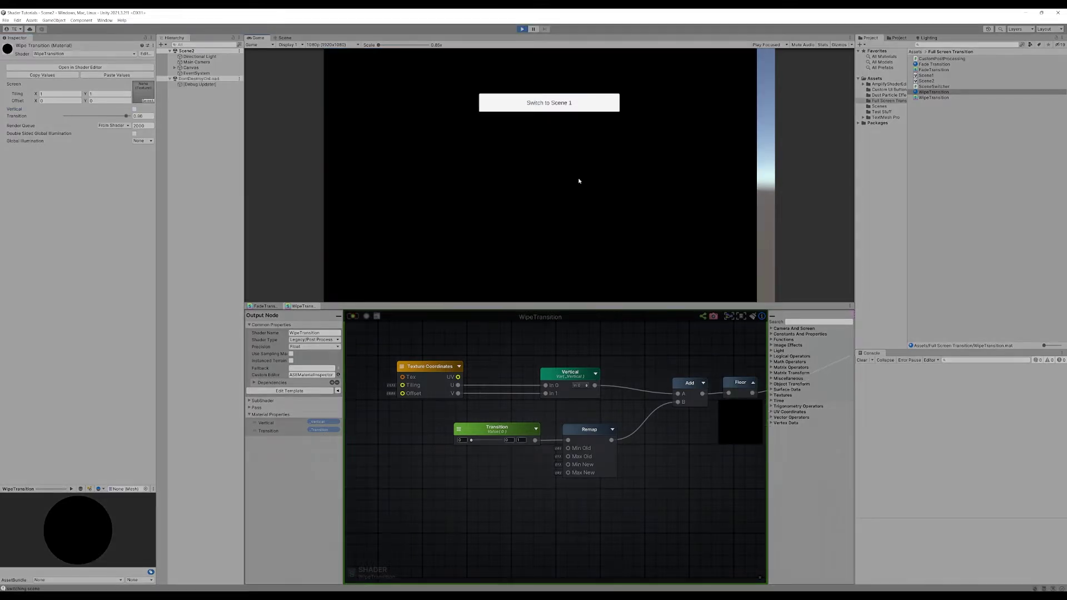
pyautogui.click(580, 109)
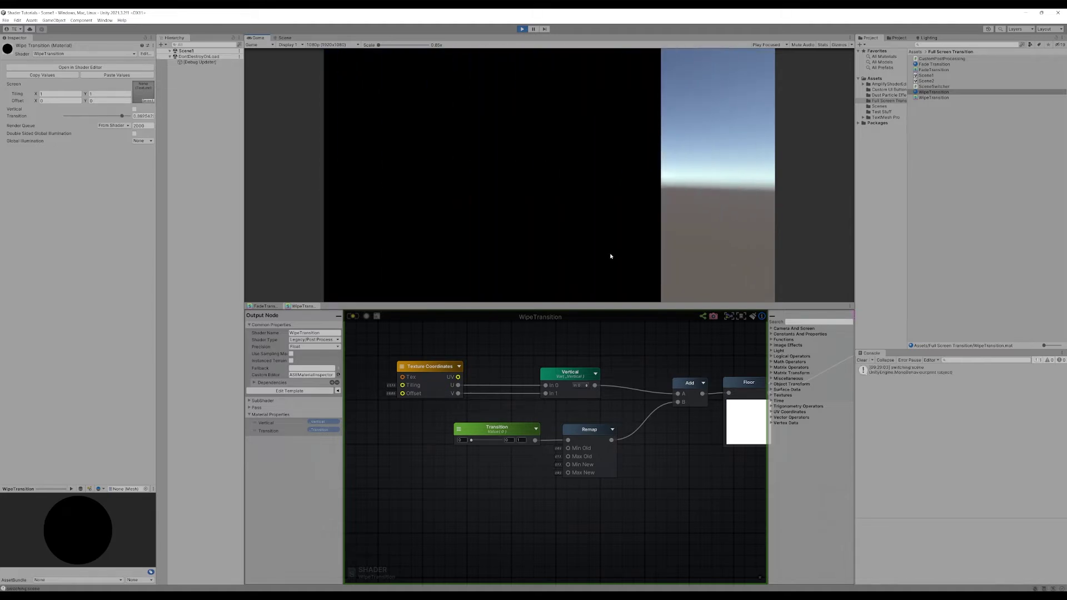
pyautogui.click(603, 232)
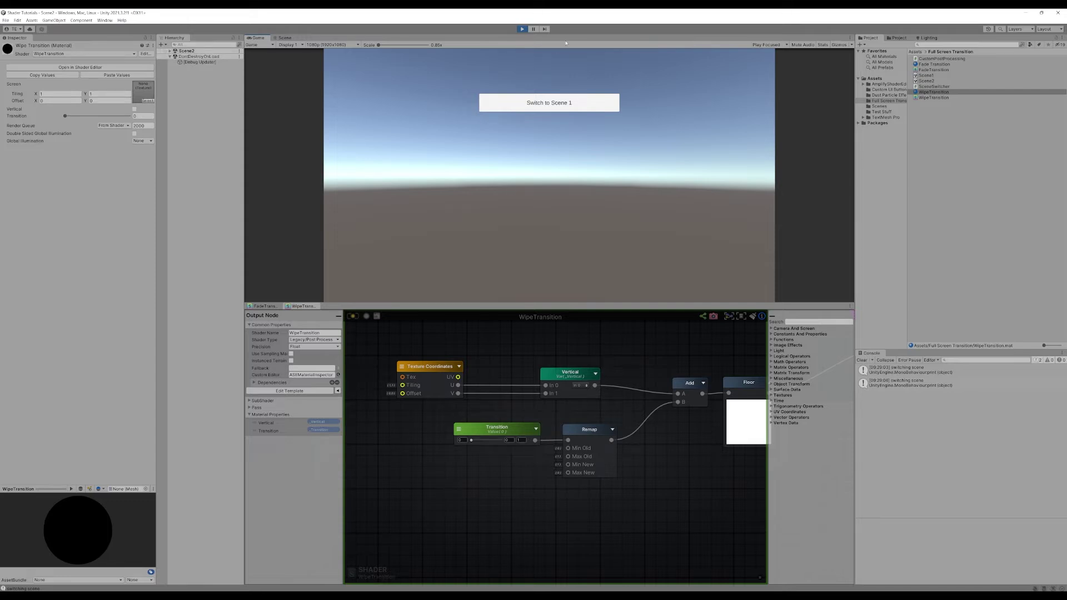
pyautogui.hotkey('ctrl', 'p')
# Set Scene2's Canvas render mode to Screen Space - Camera with Main Camera as its render camera, and save the scene.
pyautogui.click(192, 62)
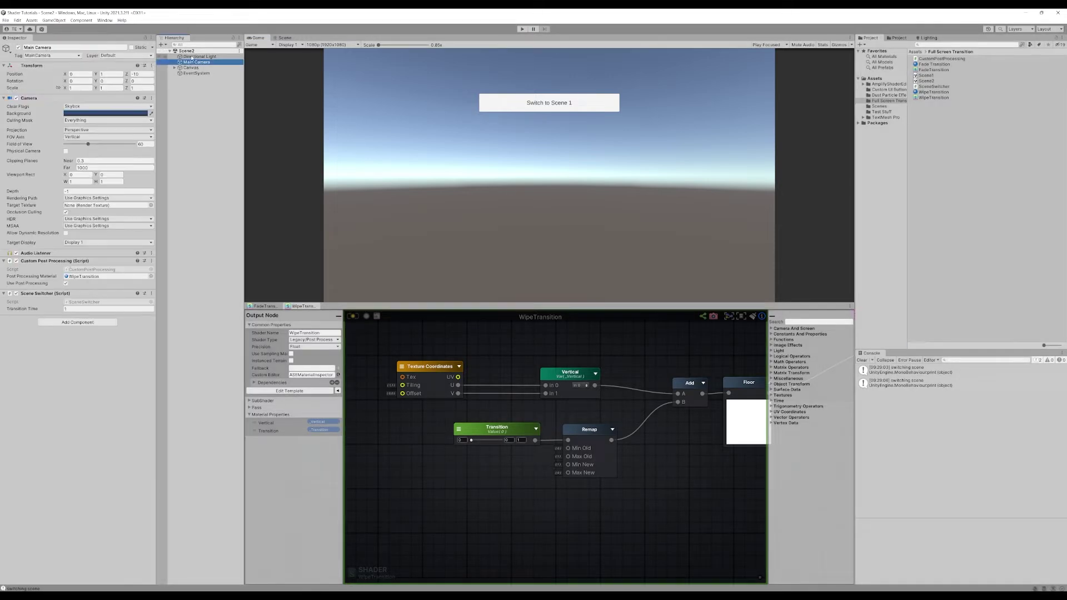
pyautogui.click(190, 67)
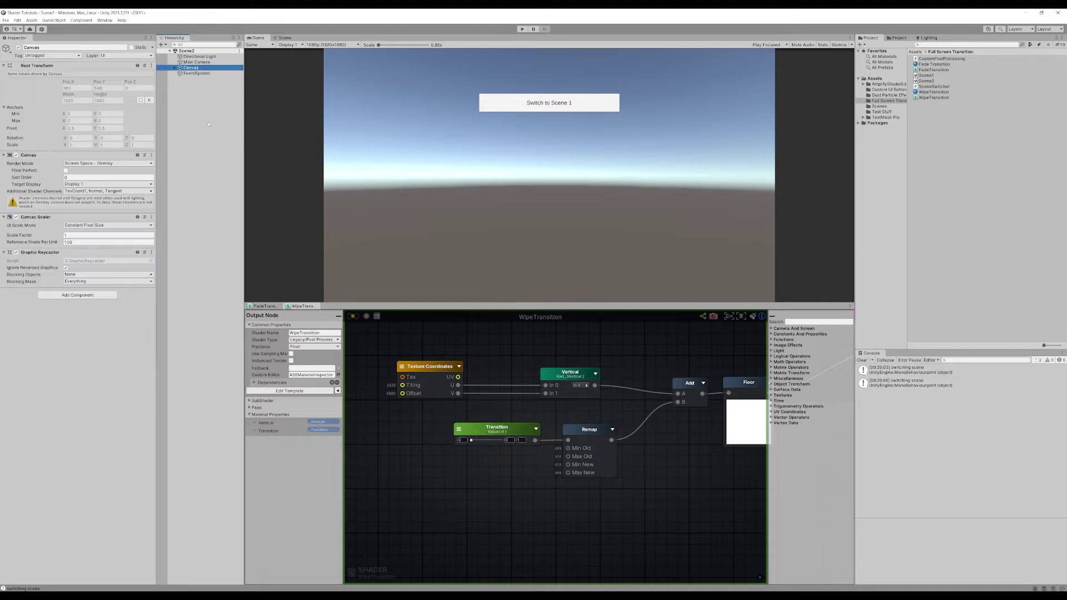
pyautogui.click(106, 163)
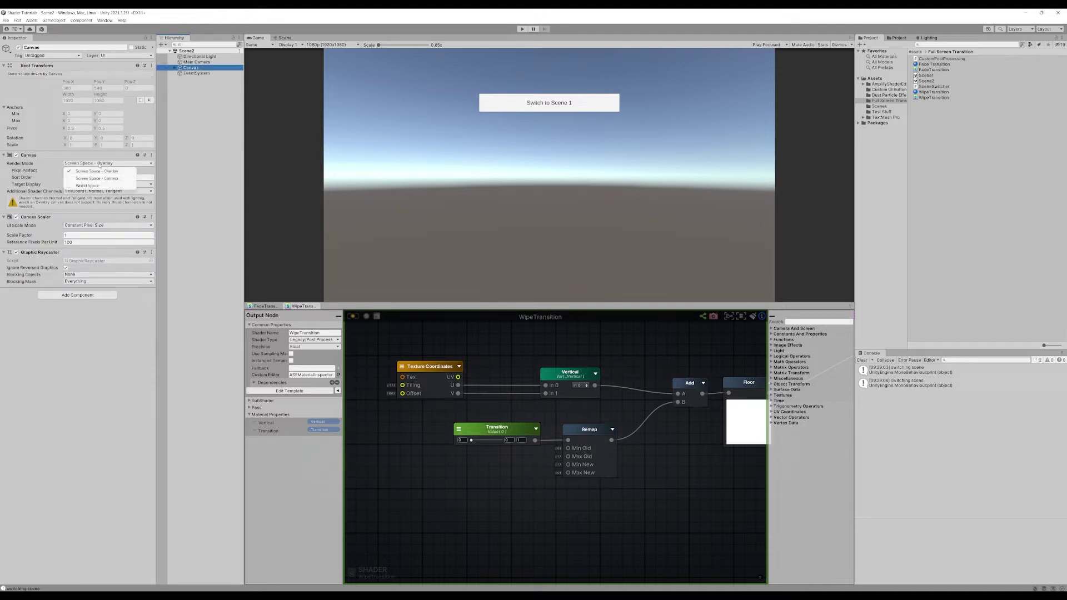
pyautogui.click(114, 176)
pyautogui.moveTo(196, 61); pyautogui.dragTo(106, 177)
pyautogui.hotkey('ctrl', 's')
# Play the game, check that the scene switch buttons are wiped with the screen in both directions, and stop play mode.
pyautogui.click(521, 29)
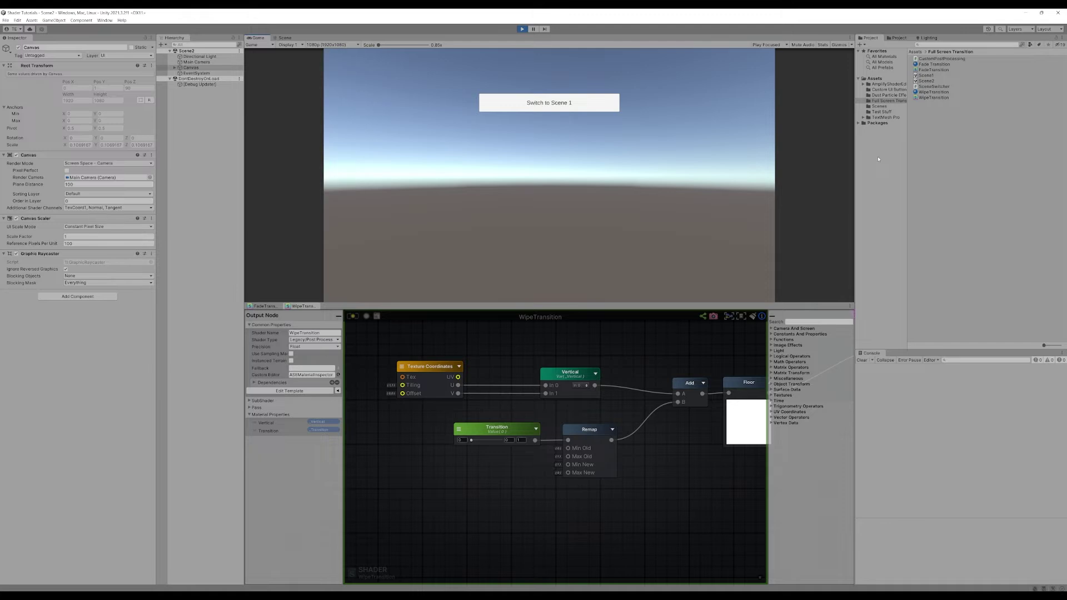
pyautogui.click(566, 110)
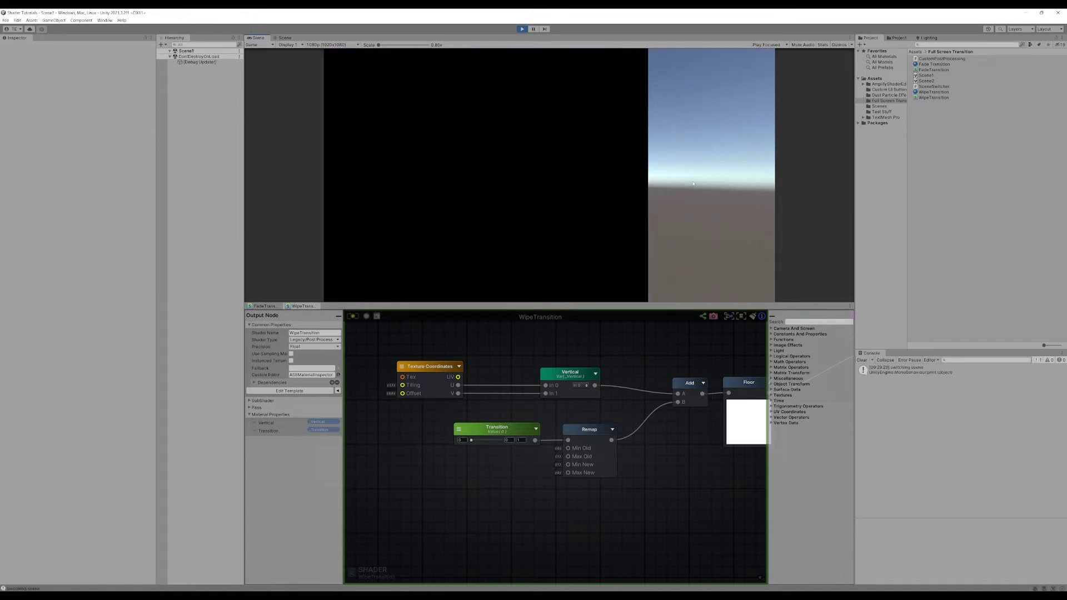
pyautogui.click(609, 232)
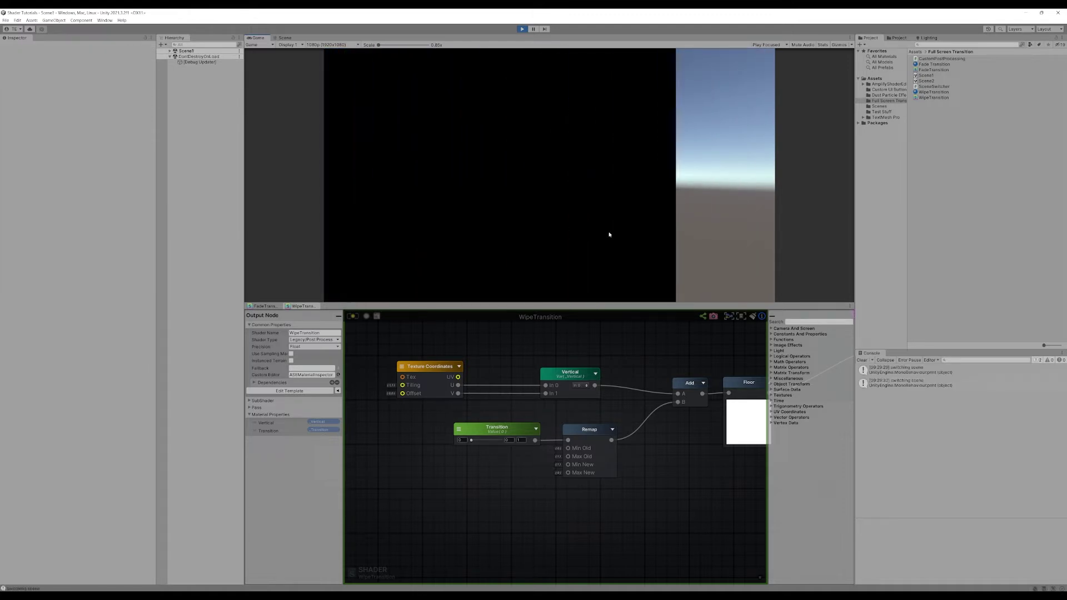
pyautogui.hotkey('ctrl', 'p')
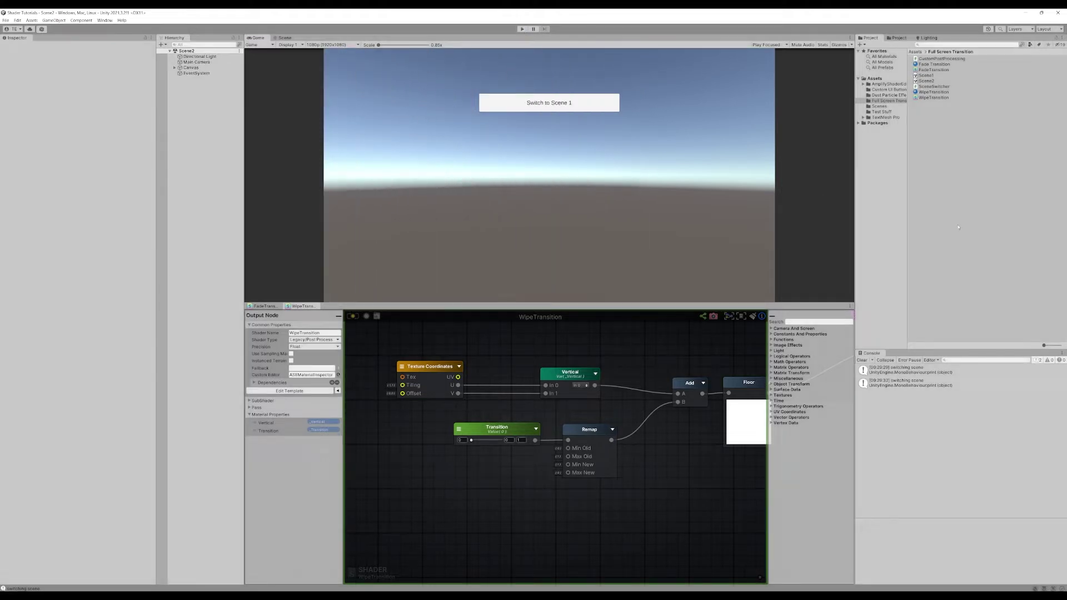
# Set the Vertical node's toggle value to In 1 and raise the Transition node's value to 1.
pyautogui.moveTo(635, 484); pyautogui.dragTo(510, 388, button='middle')
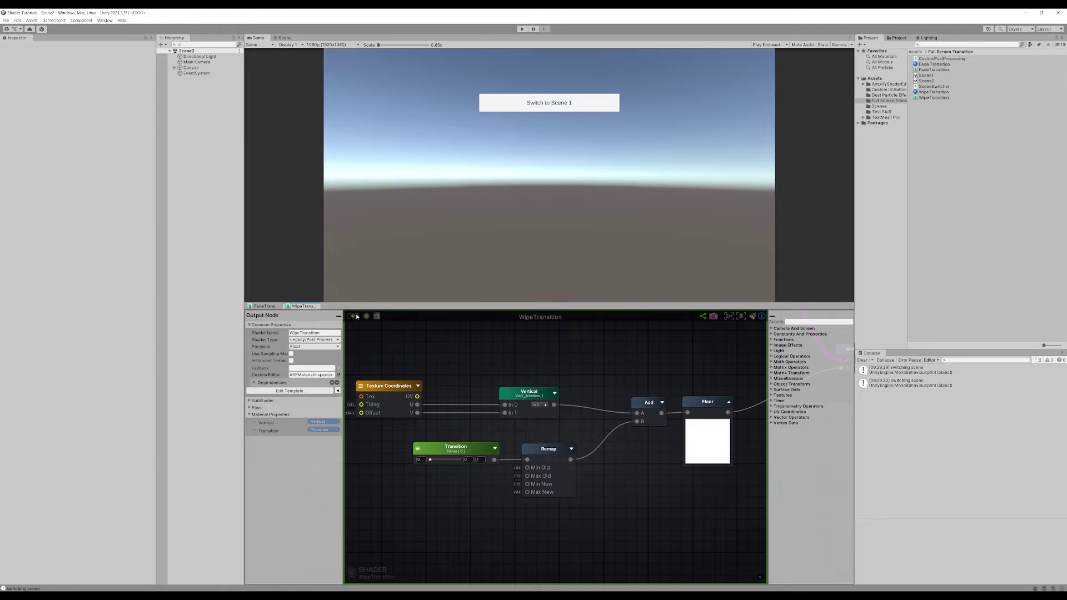
pyautogui.moveTo(515, 355); pyautogui.dragTo(527, 345, button='middle')
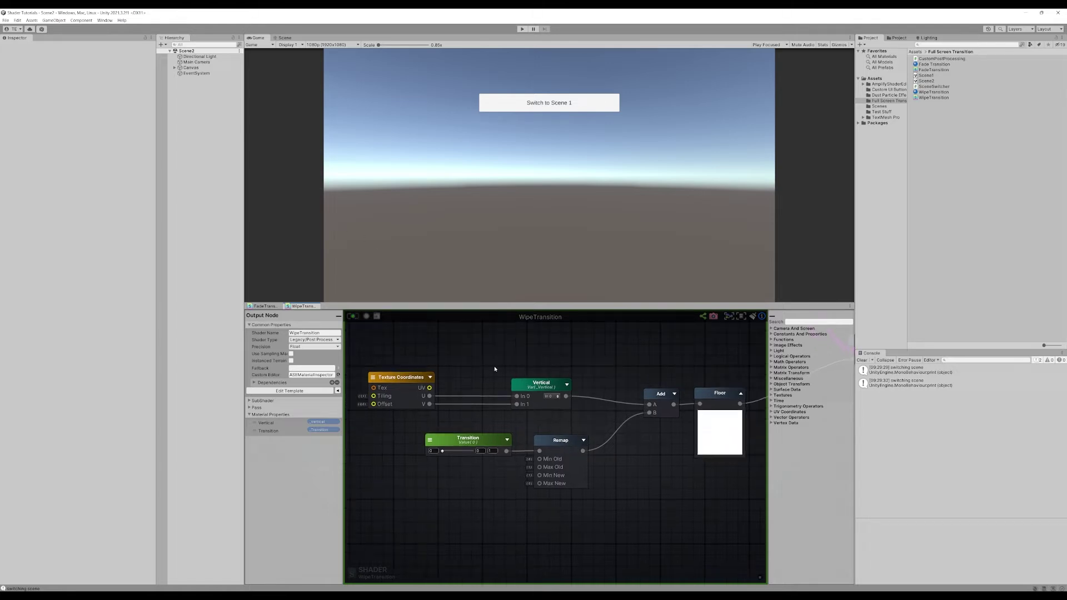
pyautogui.click(549, 386)
pyautogui.click(553, 398)
pyautogui.click(559, 412)
pyautogui.moveTo(492, 401); pyautogui.dragTo(487, 397, button='middle')
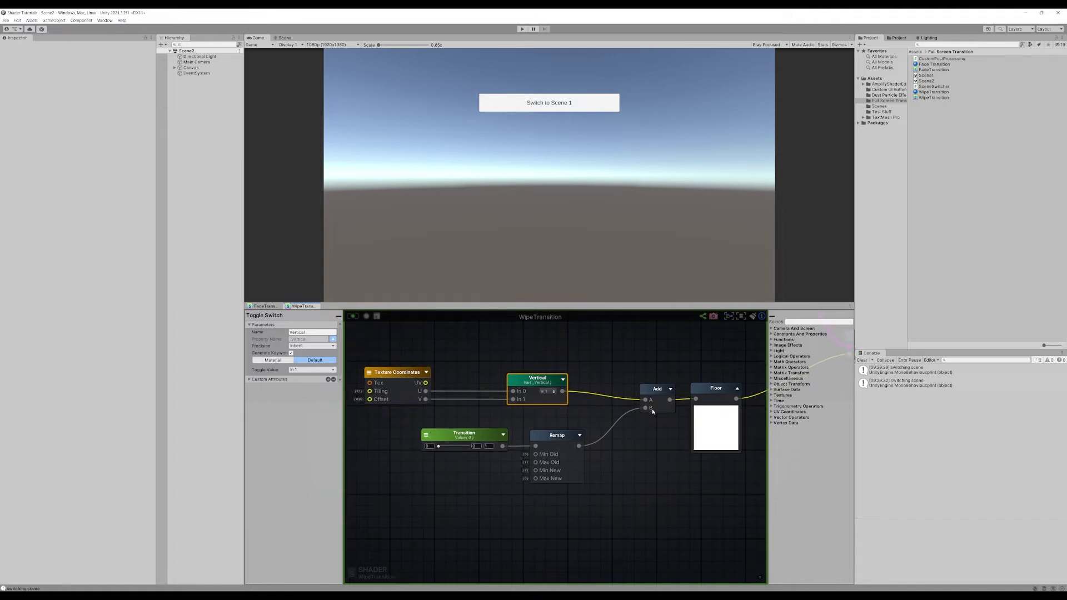
pyautogui.moveTo(439, 446); pyautogui.dragTo(470, 443)
# Move the Texture Coordinates node farther from the Vertical toggle to make room for another node.
pyautogui.moveTo(490, 355); pyautogui.dragTo(532, 355, button='middle')
pyautogui.click(504, 355)
pyautogui.rightClick(504, 355)
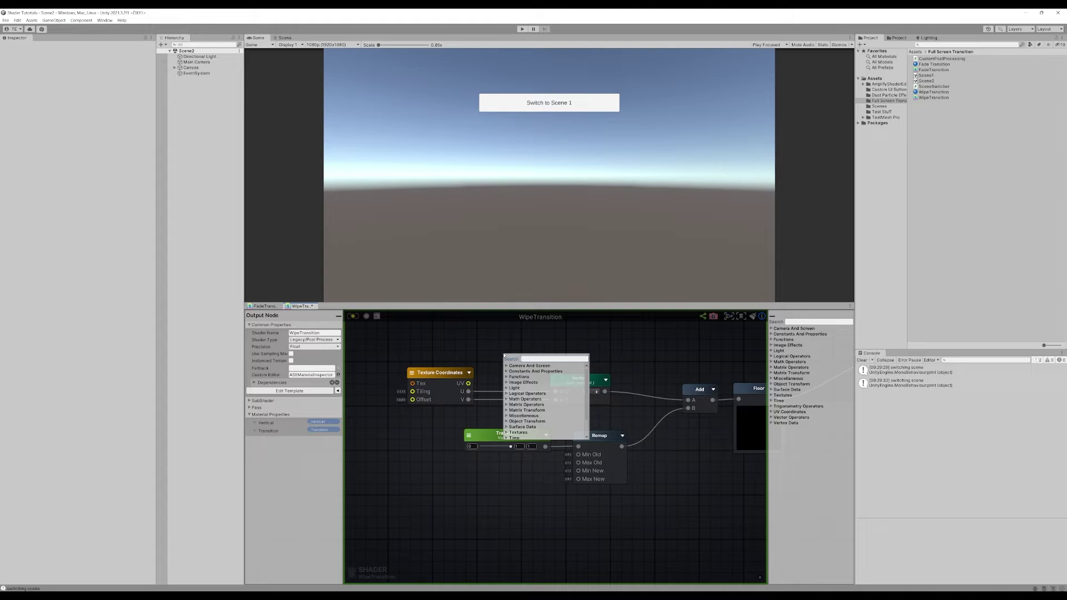
pyautogui.click(589, 351)
pyautogui.moveTo(613, 351); pyautogui.dragTo(660, 350, button='middle')
pyautogui.moveTo(481, 371); pyautogui.dragTo(441, 364)
pyautogui.click(531, 347)
pyautogui.rightClick(531, 349)
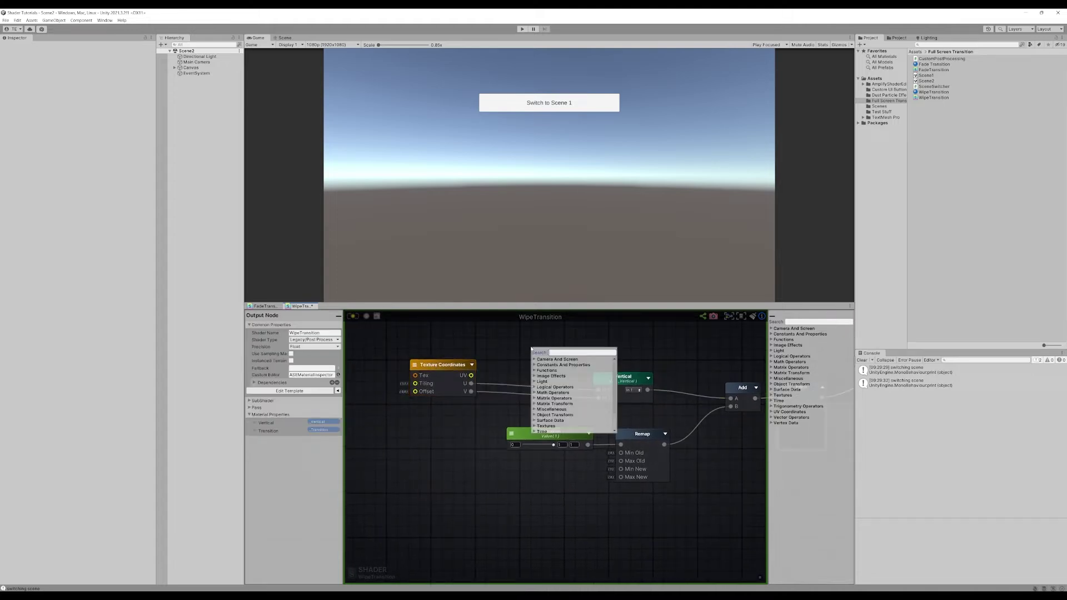
pyautogui.write('rema')
pyautogui.press('Return')
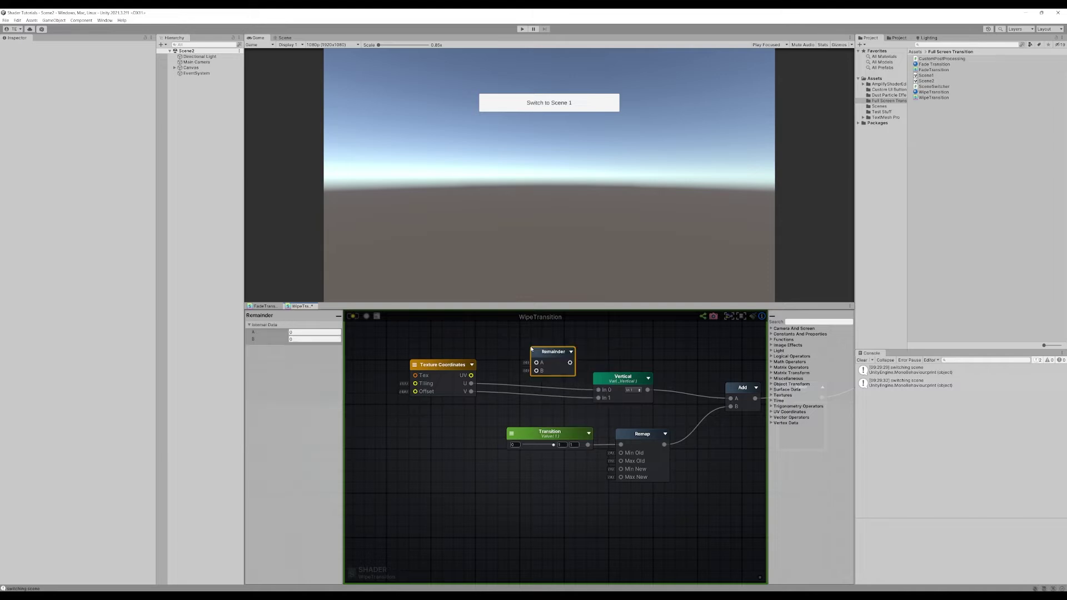
pyautogui.press('Delete')
# Add a Remap node between Texture Coordinates' V output and Vertical's In 1, moving the Transition node down for space.
pyautogui.rightClick(538, 359)
pyautogui.write('remap')
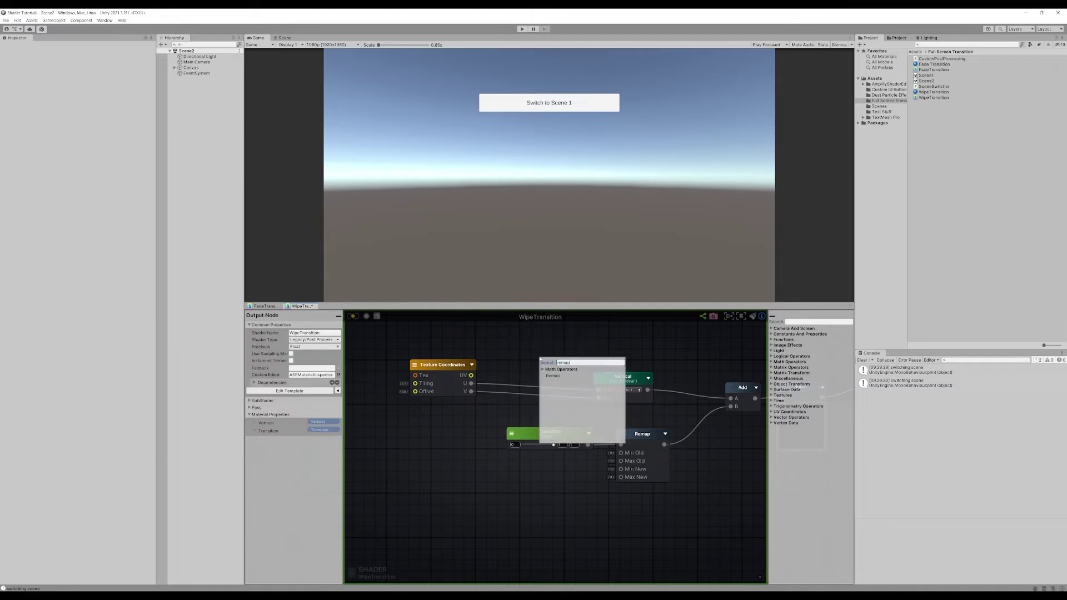
pyautogui.press('Return')
pyautogui.moveTo(471, 391); pyautogui.dragTo(544, 372)
pyautogui.moveTo(549, 432); pyautogui.dragTo(541, 503)
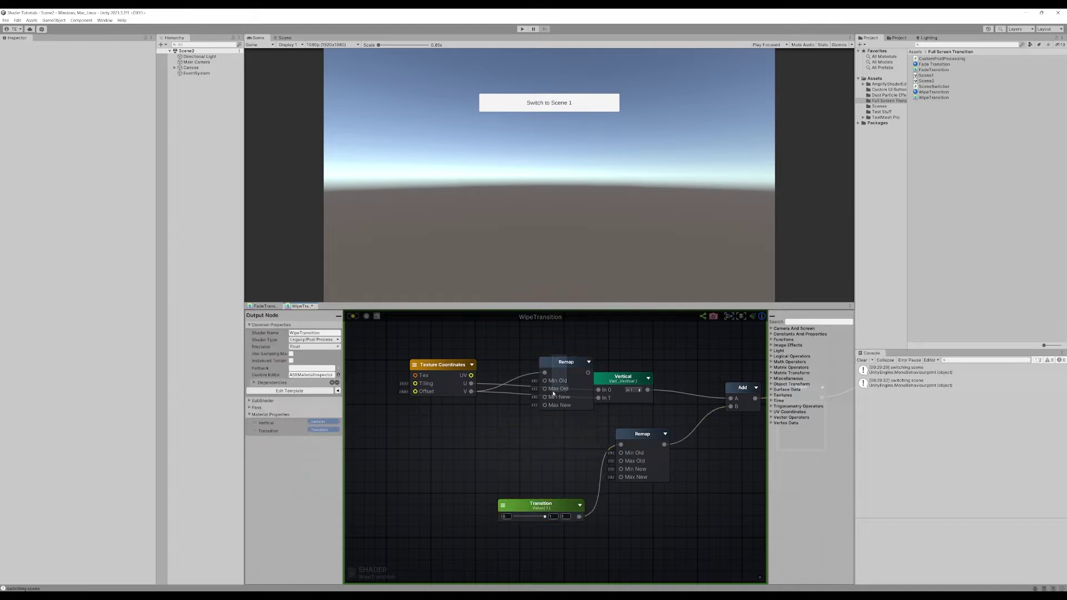
pyautogui.moveTo(567, 359); pyautogui.dragTo(598, 398)
pyautogui.moveTo(534, 410); pyautogui.dragTo(537, 402)
# Set the new Remap node's Min New to 1 and Max New to 0.
pyautogui.click(303, 345)
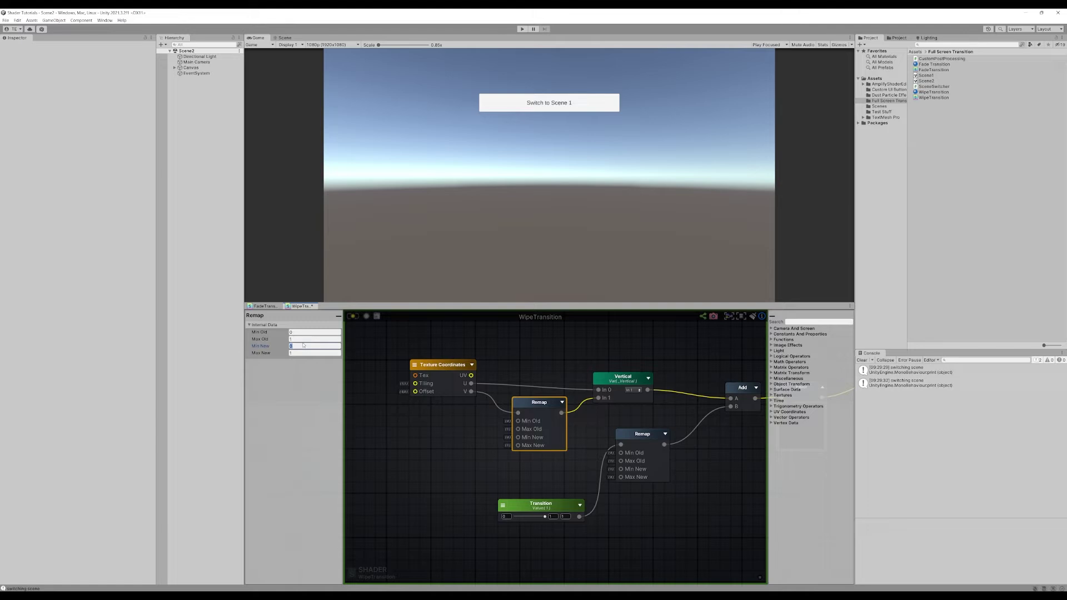
pyautogui.write('1')
pyautogui.press('Tab')
pyautogui.write('0')
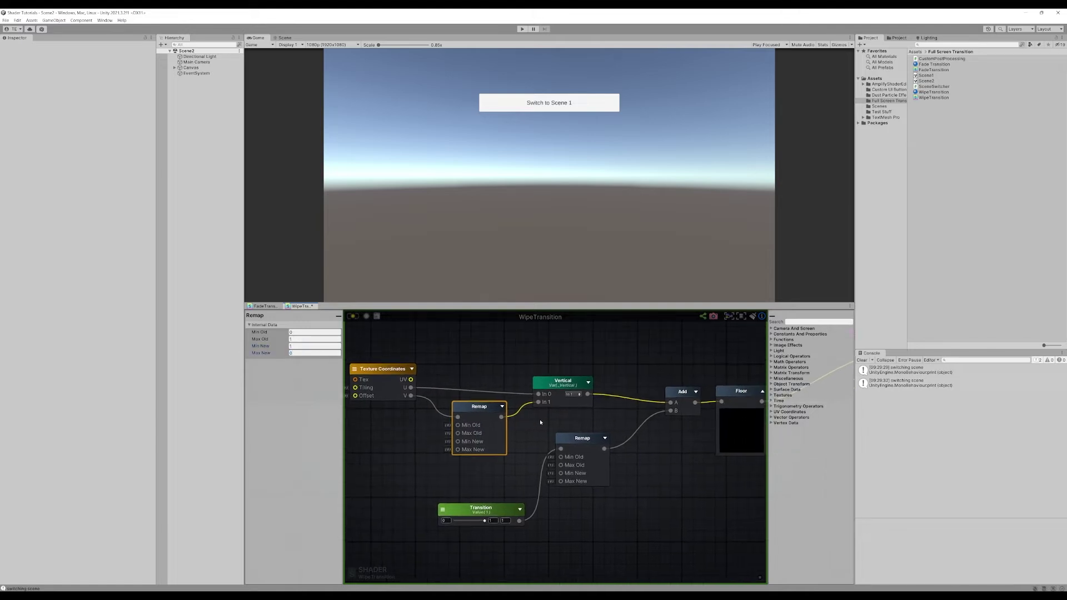
# Return the Transition node's value to 0 and update the shader.
pyautogui.scroll(-3, 515, 429)
pyautogui.moveTo(462, 498); pyautogui.dragTo(431, 497)
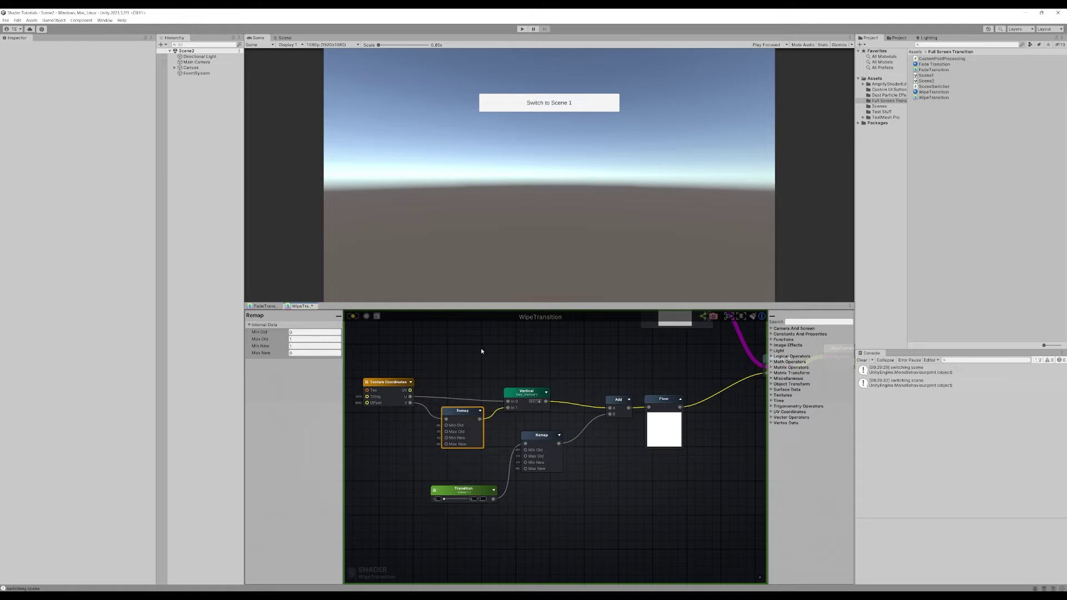
pyautogui.scroll(-4, 489, 361)
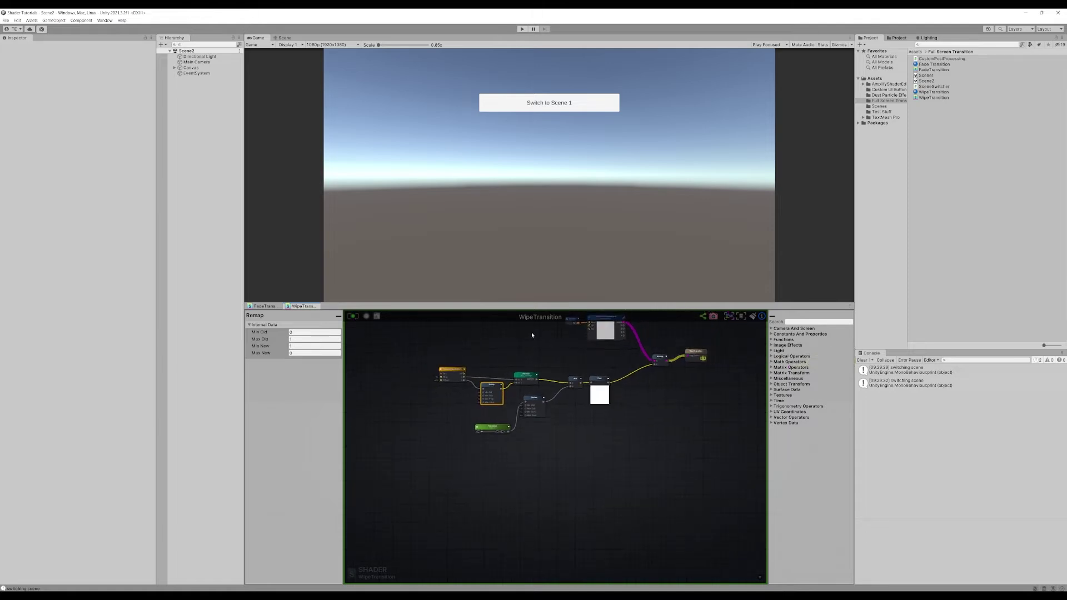
# Leave play mode and enable the Vertical option on the WipeTransition material.
pyautogui.hotkey('ctrl', 'p')
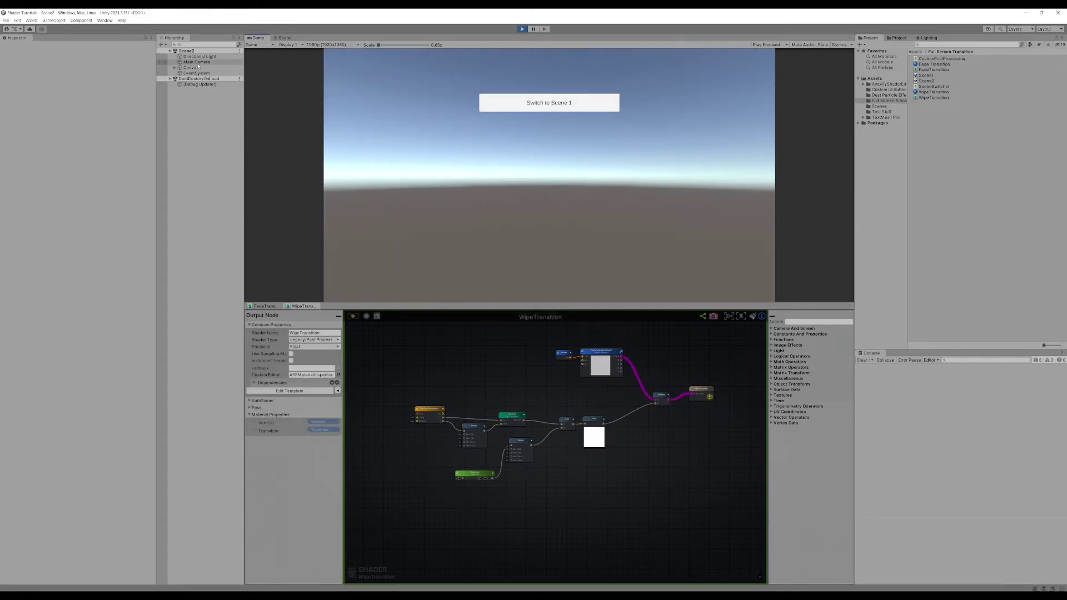
pyautogui.click(521, 29)
pyautogui.click(936, 92)
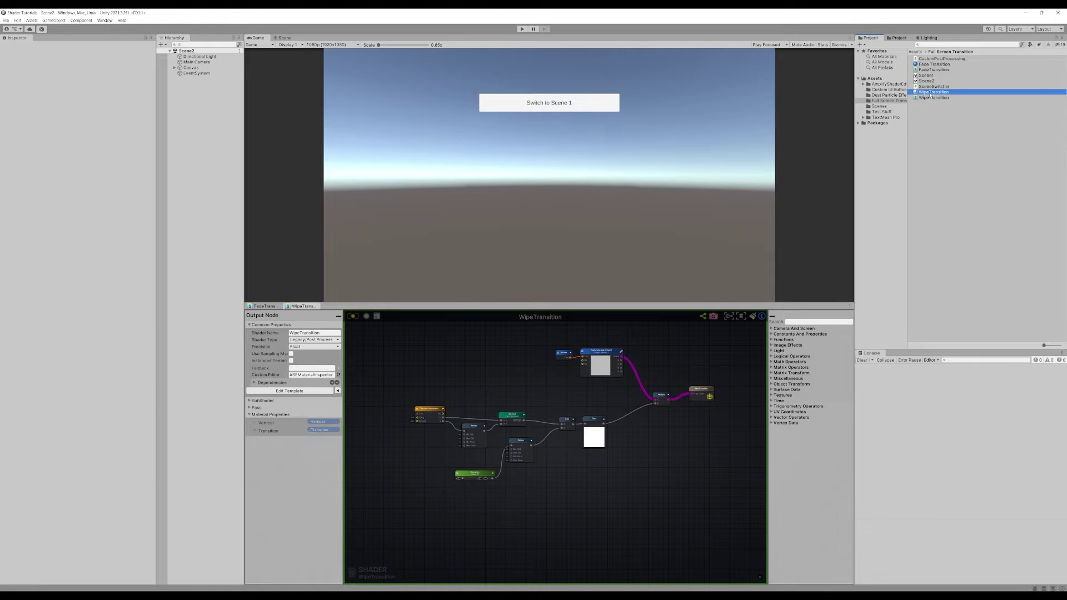
pyautogui.click(134, 109)
# Play the game, test the vertical wipe by switching to Scene 1 and back to Scene 2, and stop play mode.
pyautogui.hotkey('ctrl', 'p')
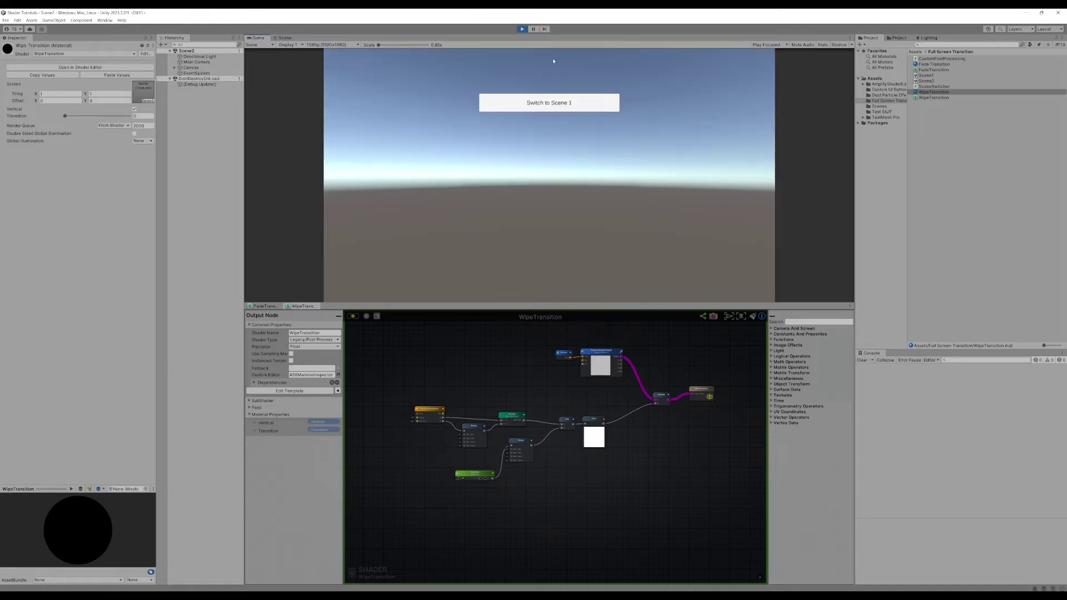
pyautogui.click(589, 104)
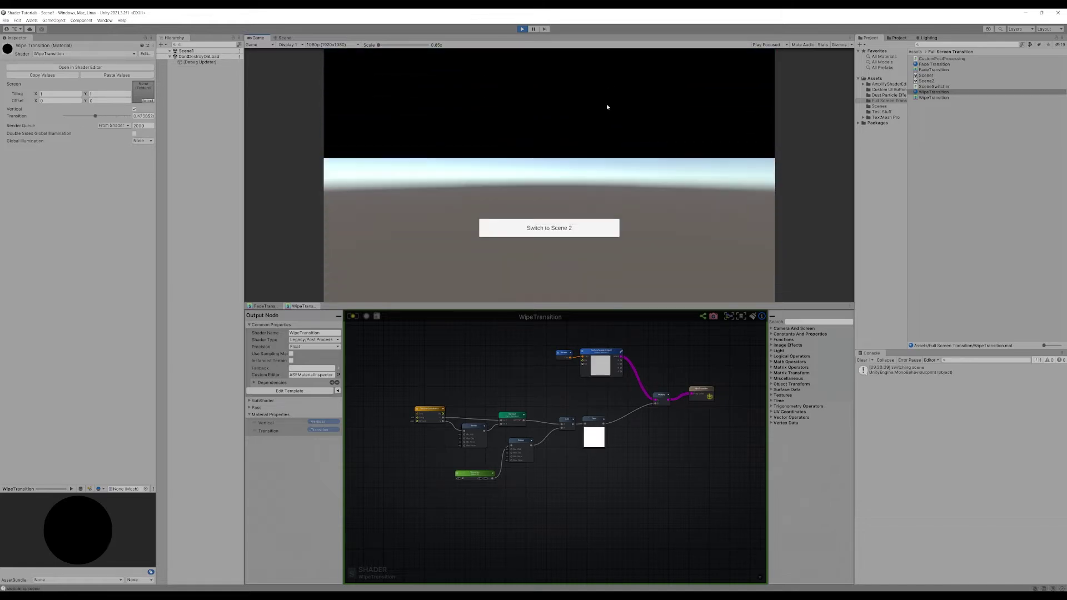
pyautogui.click(596, 228)
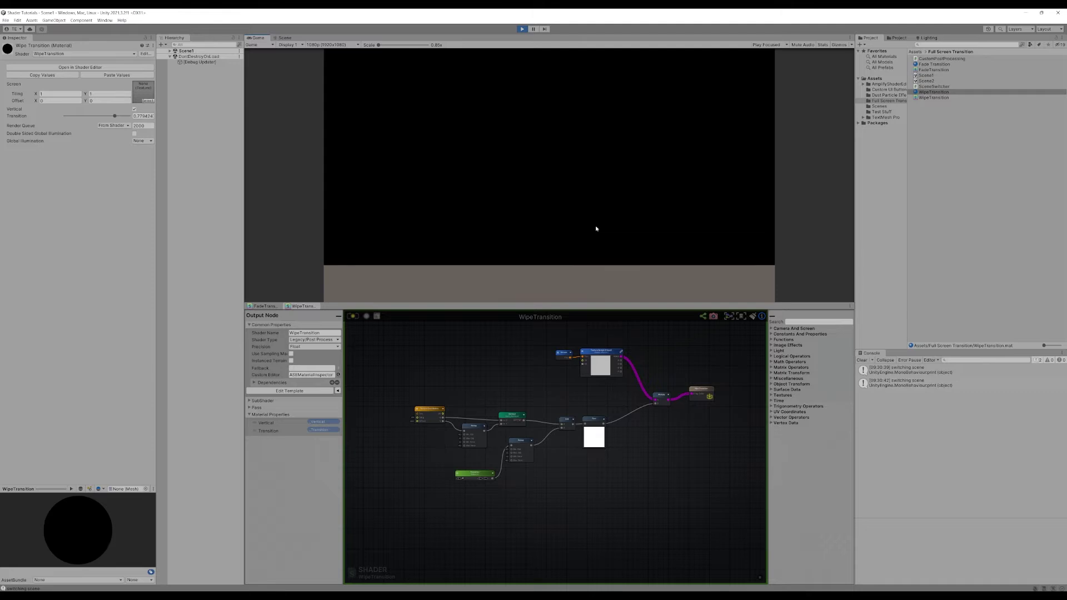
pyautogui.click(521, 29)
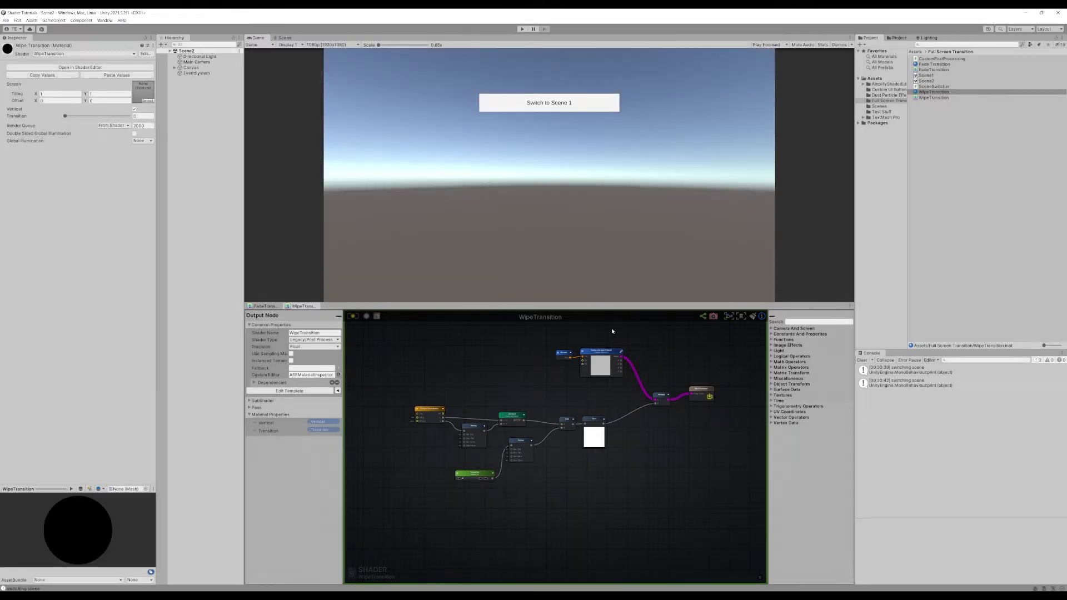
pyautogui.moveTo(514, 383); pyautogui.dragTo(523, 385, button='middle')
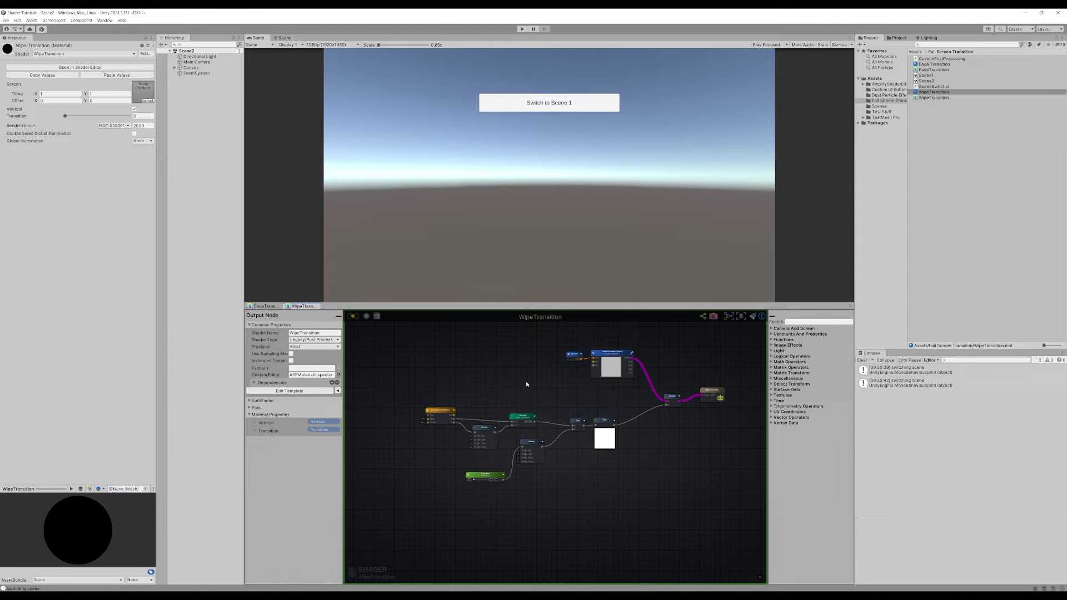
# Open a new empty Amplify Shader Editor canvas and dock it beside the WipeTransition graph.
pyautogui.moveTo(526, 383); pyautogui.dragTo(489, 411, button='middle')
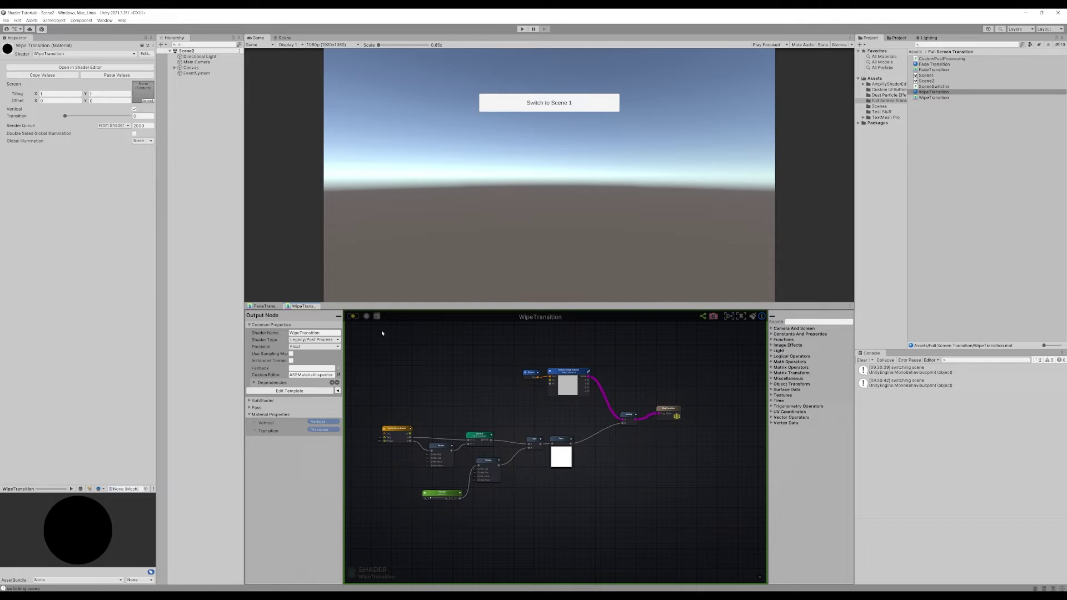
pyautogui.click(353, 316)
pyautogui.click(105, 21)
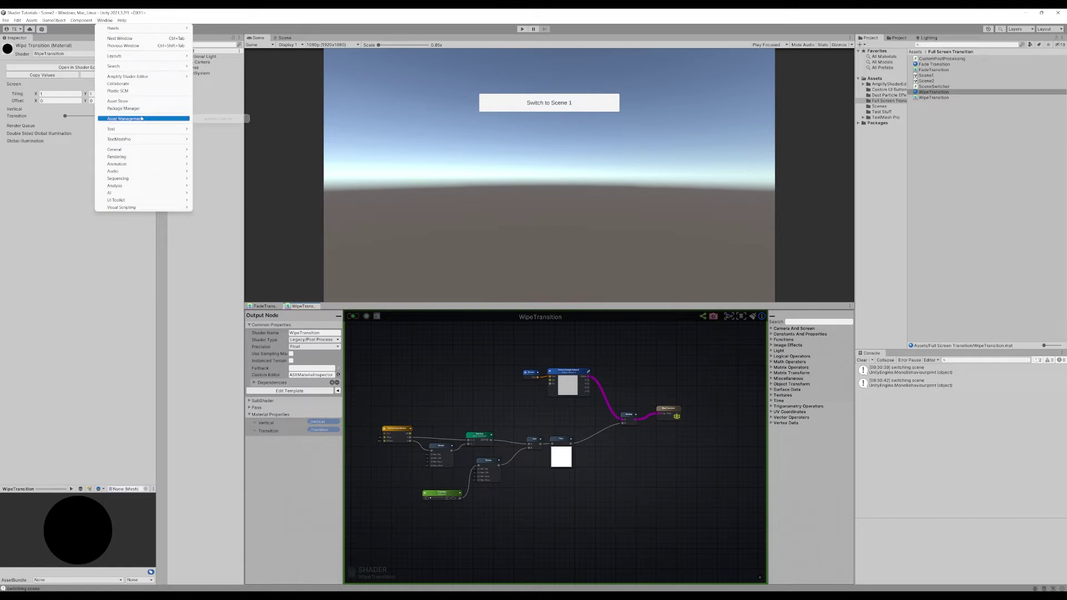
pyautogui.moveTo(139, 80)
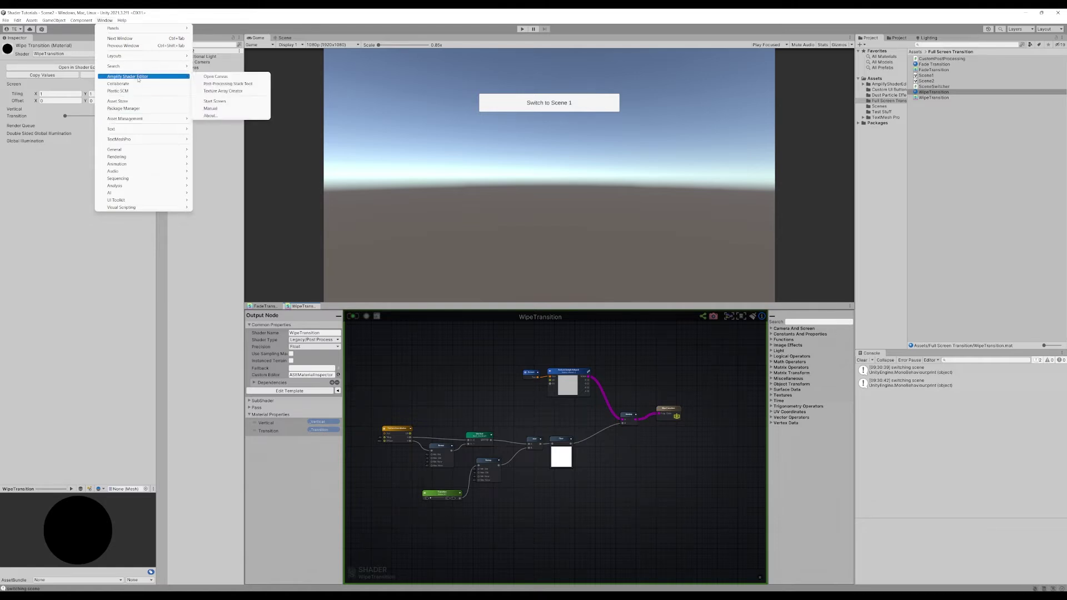
pyautogui.click(236, 77)
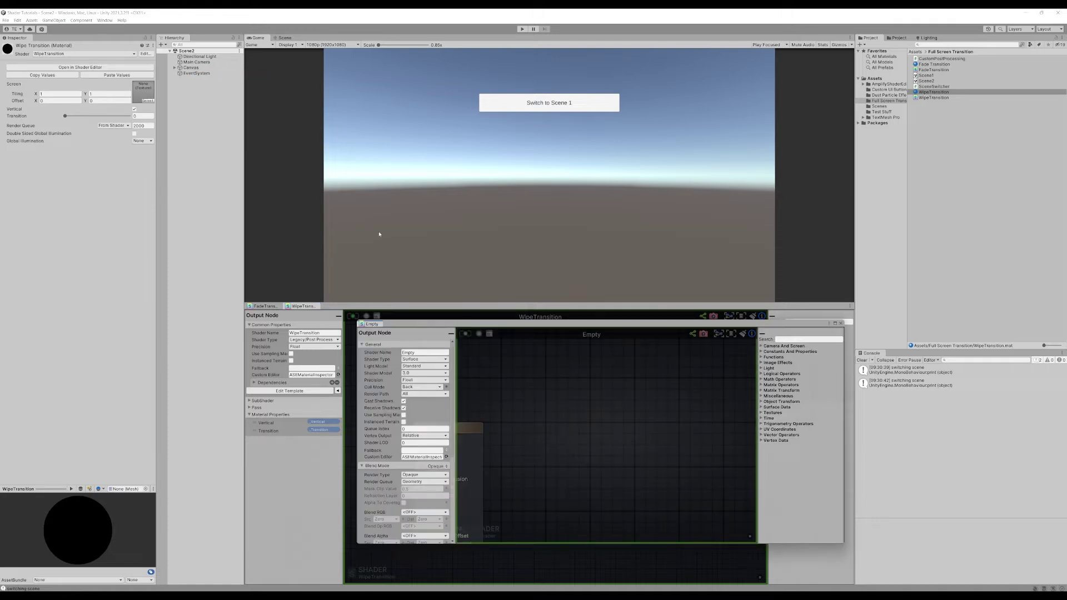
pyautogui.moveTo(371, 325); pyautogui.dragTo(361, 306)
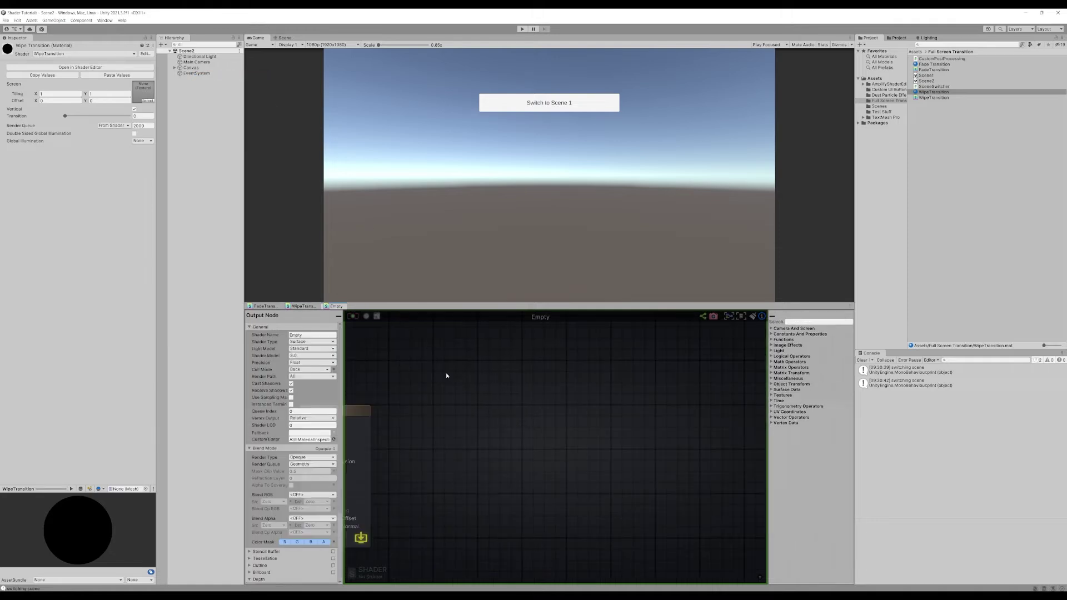
# Set the empty shader's type to Legacy/Post Process.
pyautogui.click(315, 341)
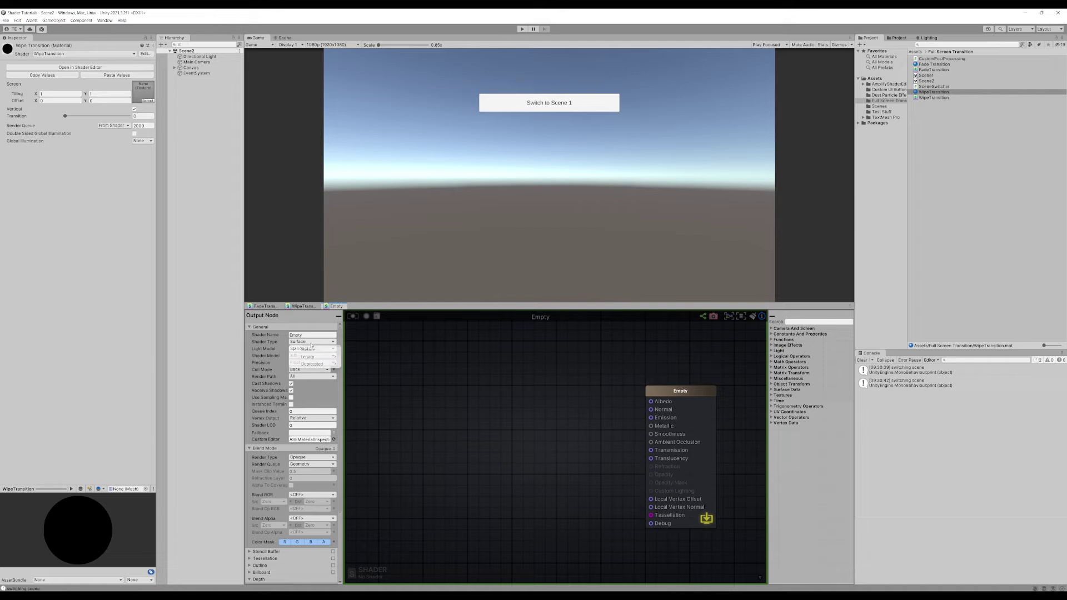
pyautogui.moveTo(314, 356)
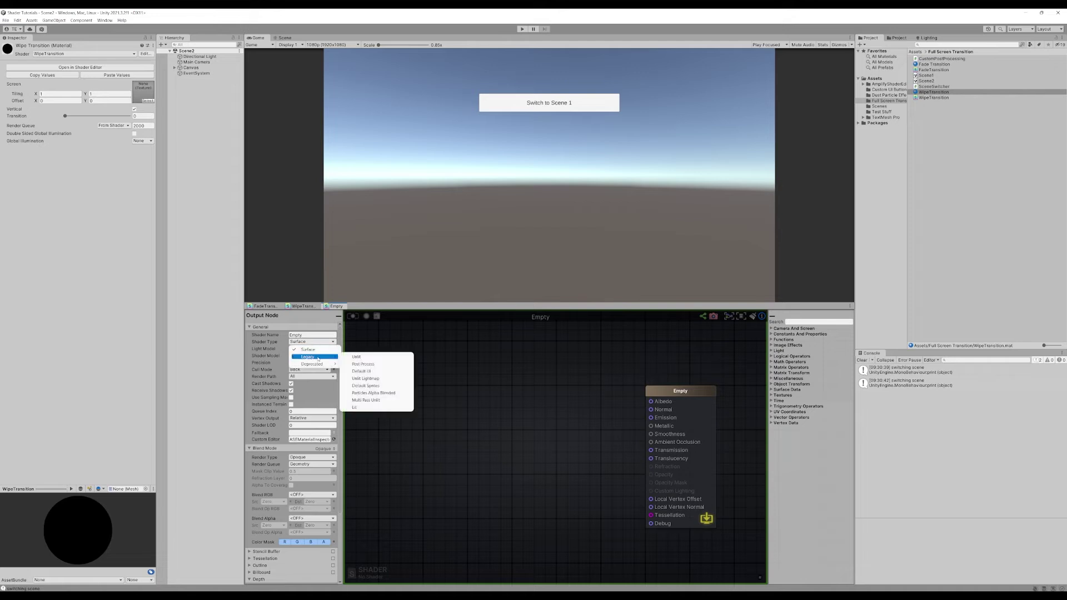
pyautogui.click(371, 364)
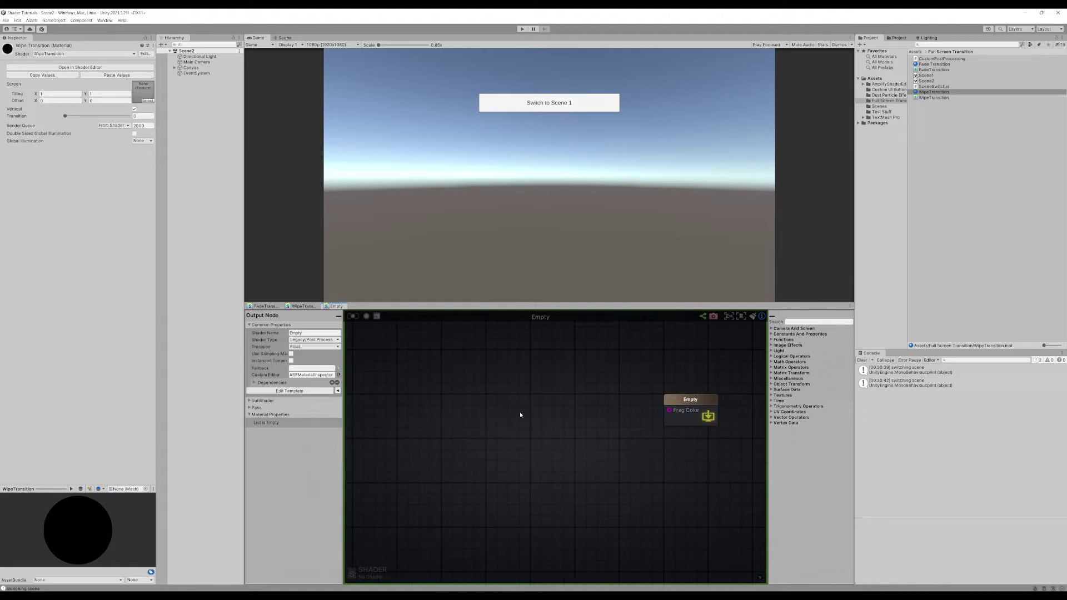
# Add a Template Parameter node for Screen and place it in the upper part of the graph.
pyautogui.rightClick(456, 374)
pyautogui.write('temp')
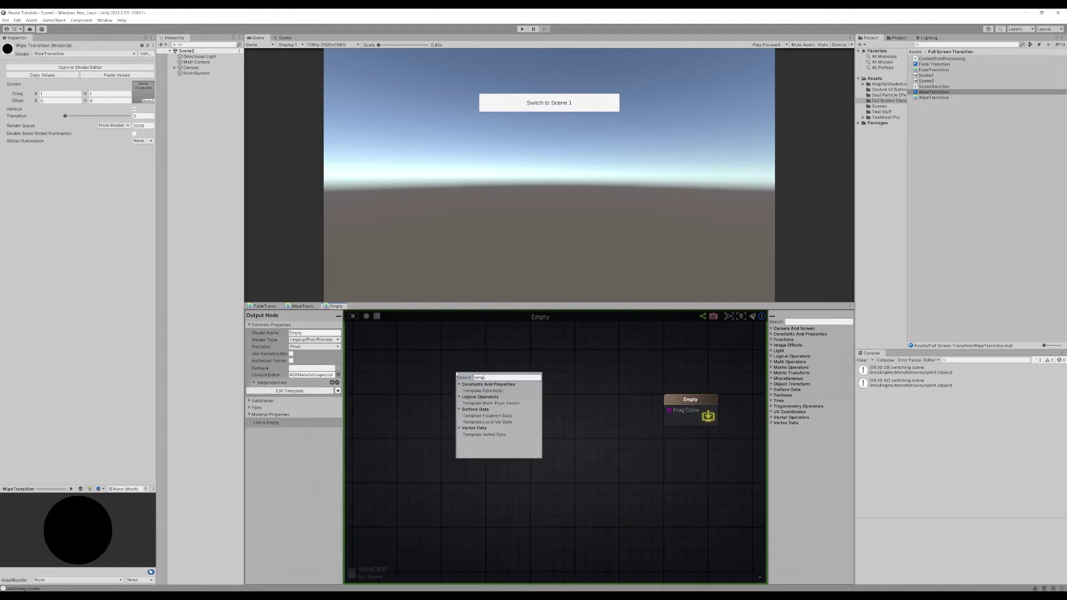
pyautogui.click(475, 392)
pyautogui.moveTo(533, 393); pyautogui.dragTo(543, 421, button='middle')
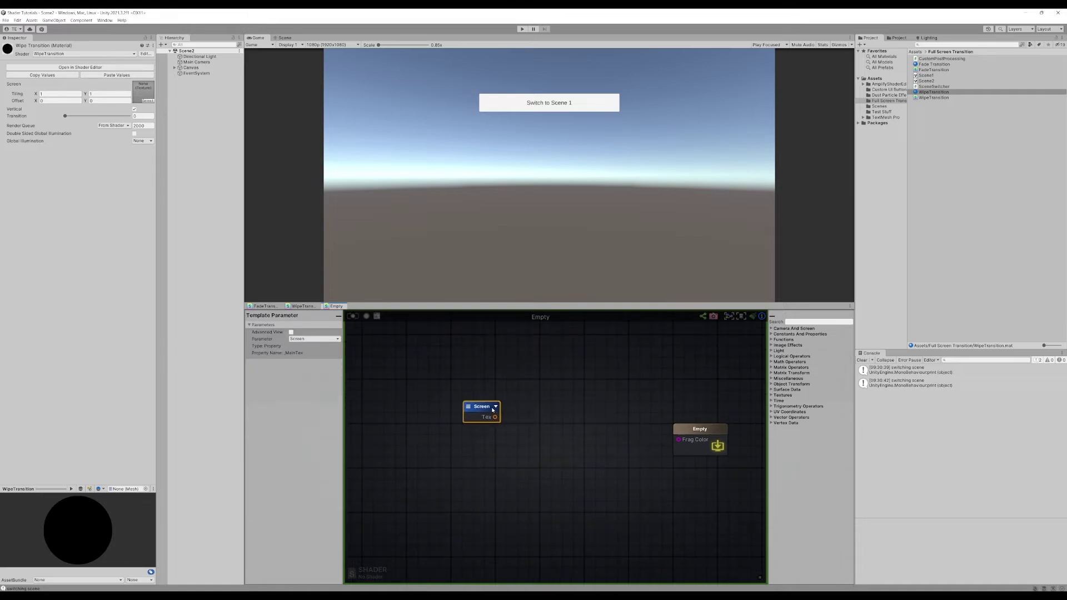
pyautogui.moveTo(488, 407); pyautogui.dragTo(461, 377)
# Add a Texture Sample node, feed Screen into its Tex input, and connect its RGBA output to Frag Color.
pyautogui.click(500, 390)
pyautogui.rightClick(500, 391)
pyautogui.write('tex')
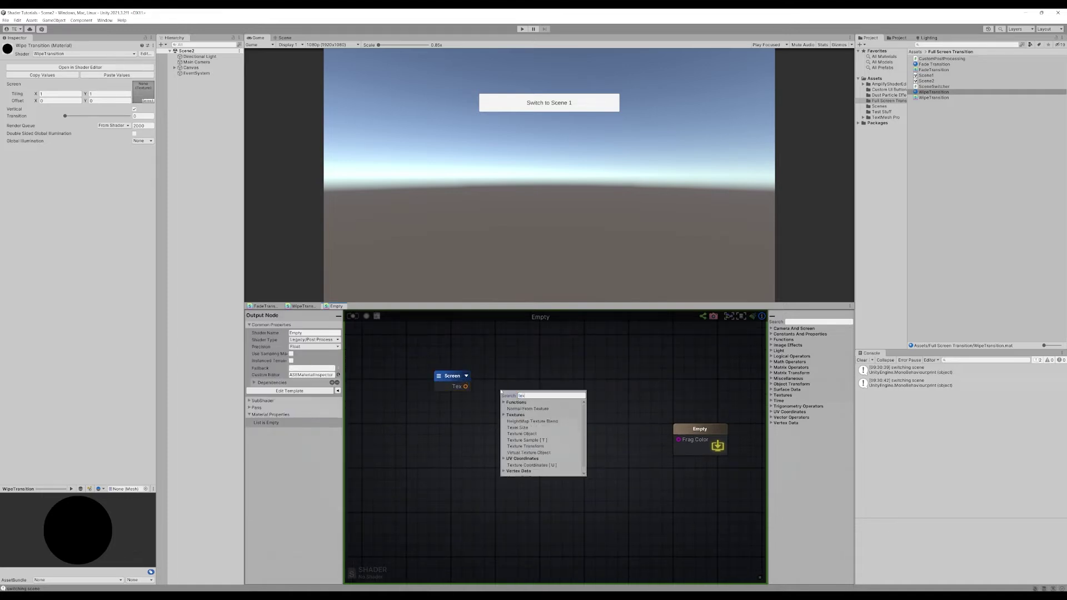
pyautogui.write('t')
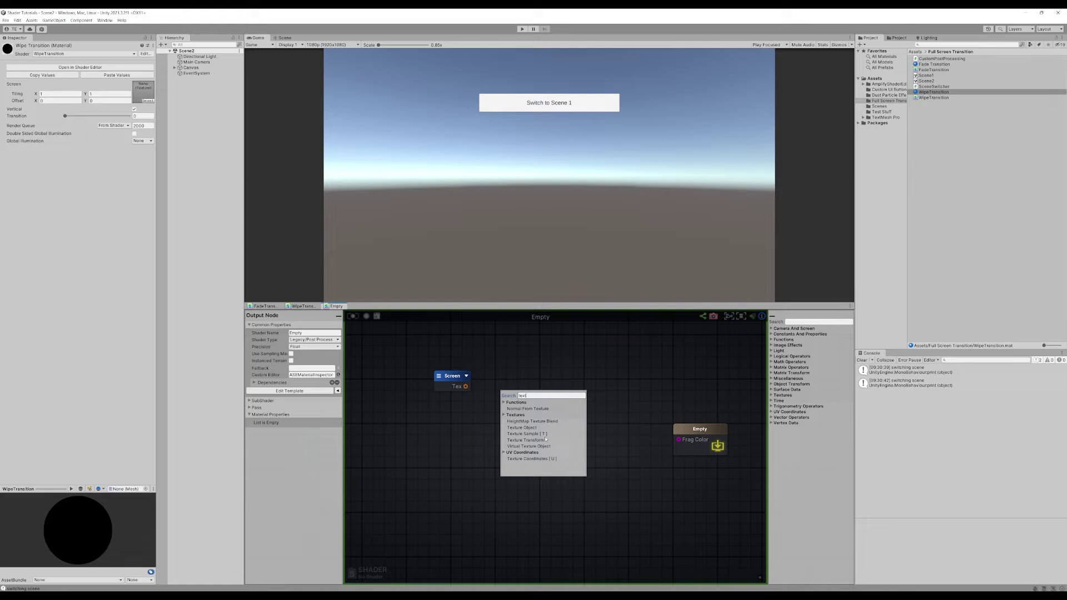
pyautogui.click(527, 433)
pyautogui.moveTo(466, 386); pyautogui.dragTo(505, 407)
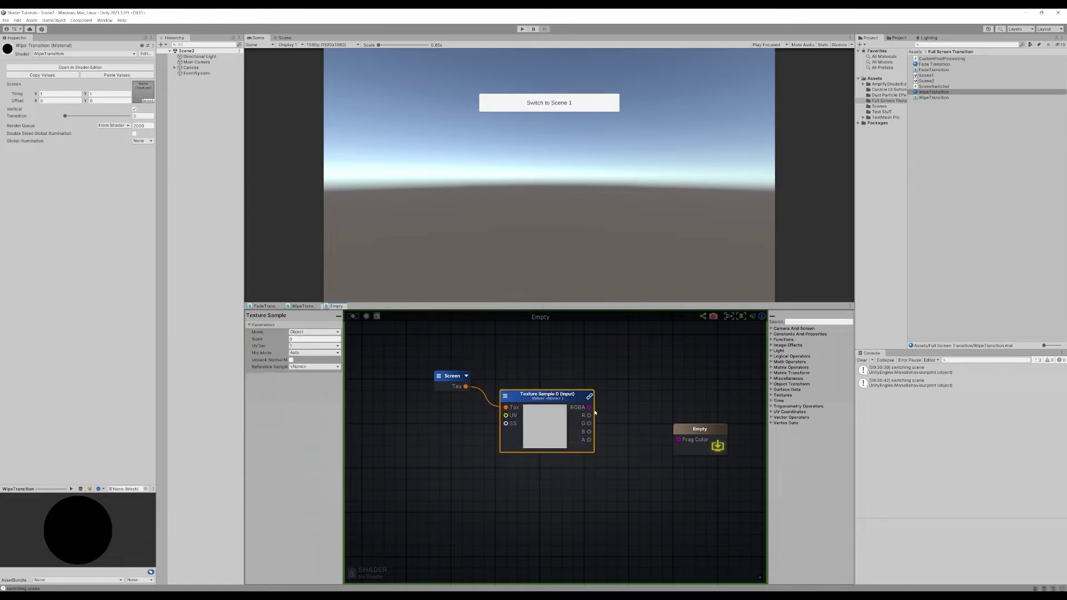
pyautogui.moveTo(587, 408); pyautogui.dragTo(678, 439)
# Move the Screen and Texture Sample nodes up, leaving space below them and before the output node.
pyautogui.moveTo(539, 398); pyautogui.dragTo(513, 358)
pyautogui.doubleClick(531, 378)
pyautogui.click(493, 453)
pyautogui.moveTo(488, 460); pyautogui.dragTo(549, 446, button='middle')
pyautogui.moveTo(449, 414); pyautogui.dragTo(471, 348)
pyautogui.click(690, 443)
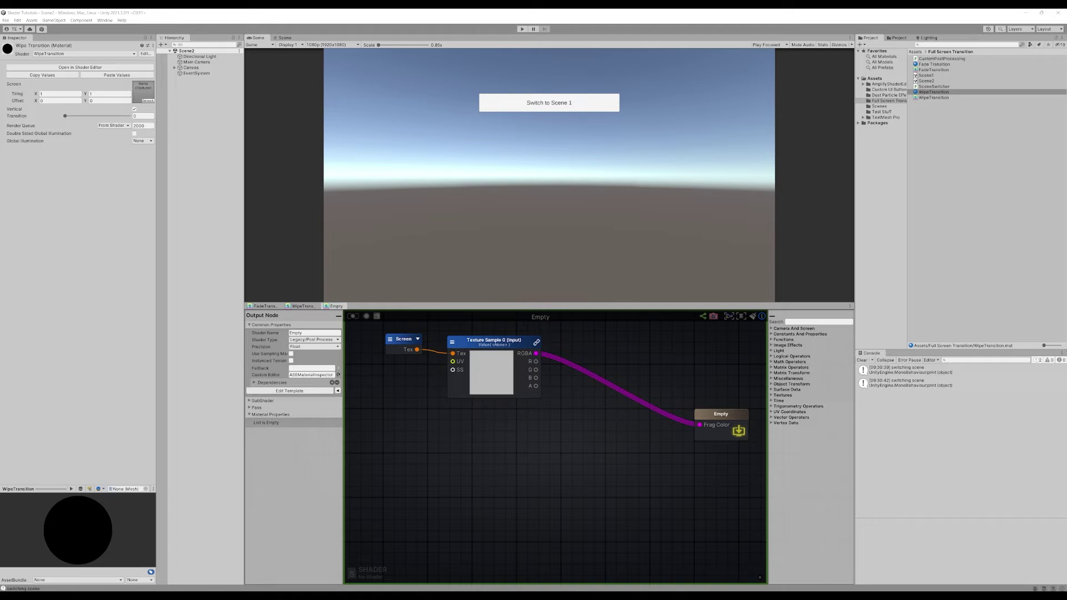
# Add an Ellipse node below the Texture Sample node.
pyautogui.moveTo(560, 469); pyautogui.dragTo(589, 425, button='middle')
pyautogui.rightClick(493, 422)
pyautogui.write('ell')
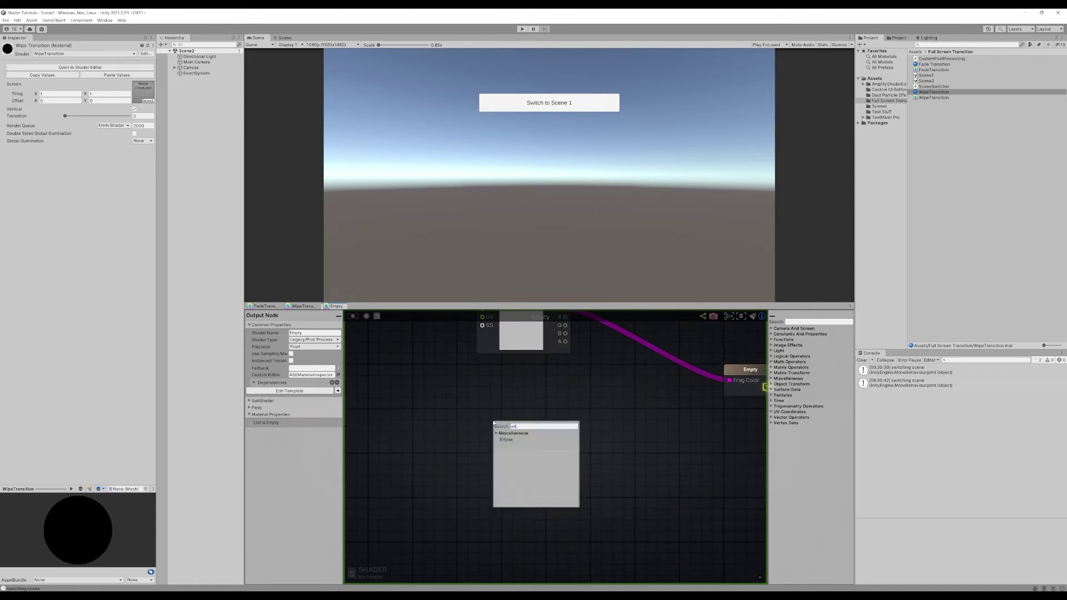
pyautogui.click(512, 444)
pyautogui.moveTo(512, 442); pyautogui.dragTo(548, 425)
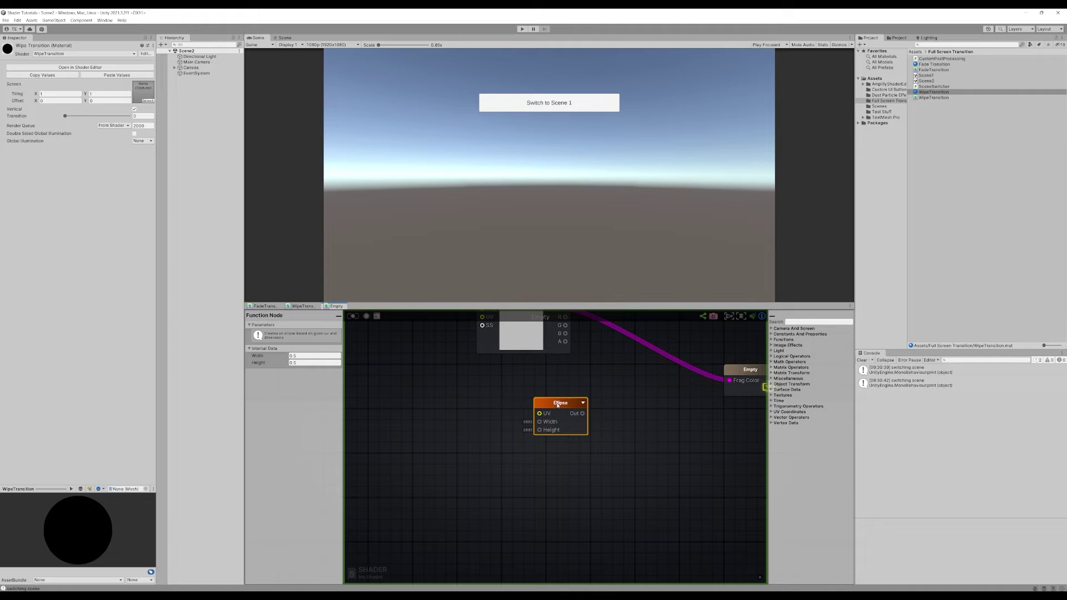
pyautogui.moveTo(475, 437); pyautogui.dragTo(516, 438, button='right')
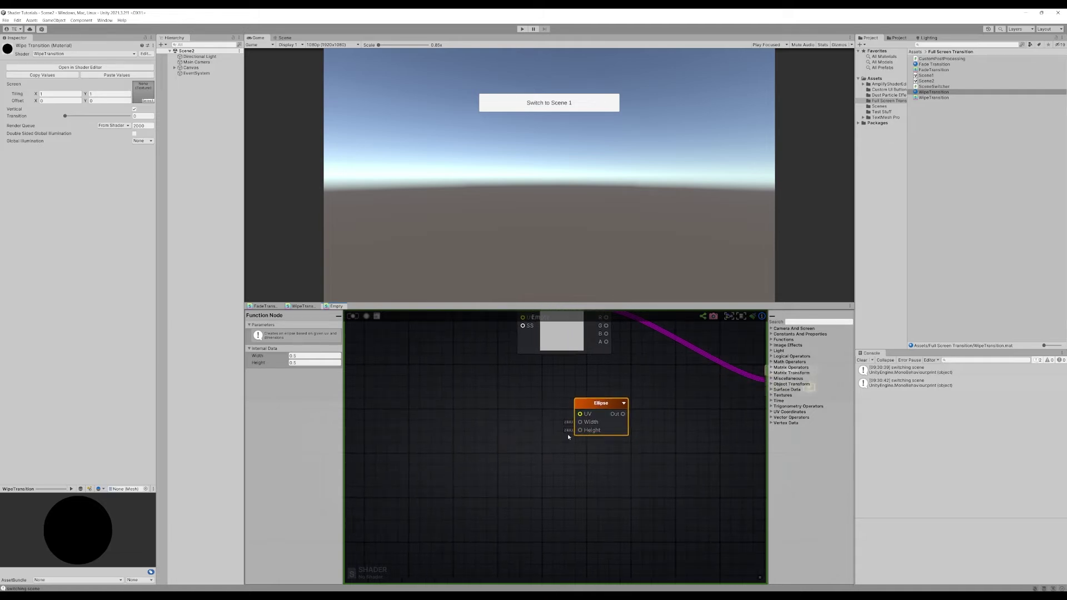
# Add a Float node in front of the Ellipse node.
pyautogui.moveTo(433, 409); pyautogui.dragTo(498, 414, button='right')
pyautogui.click(498, 415)
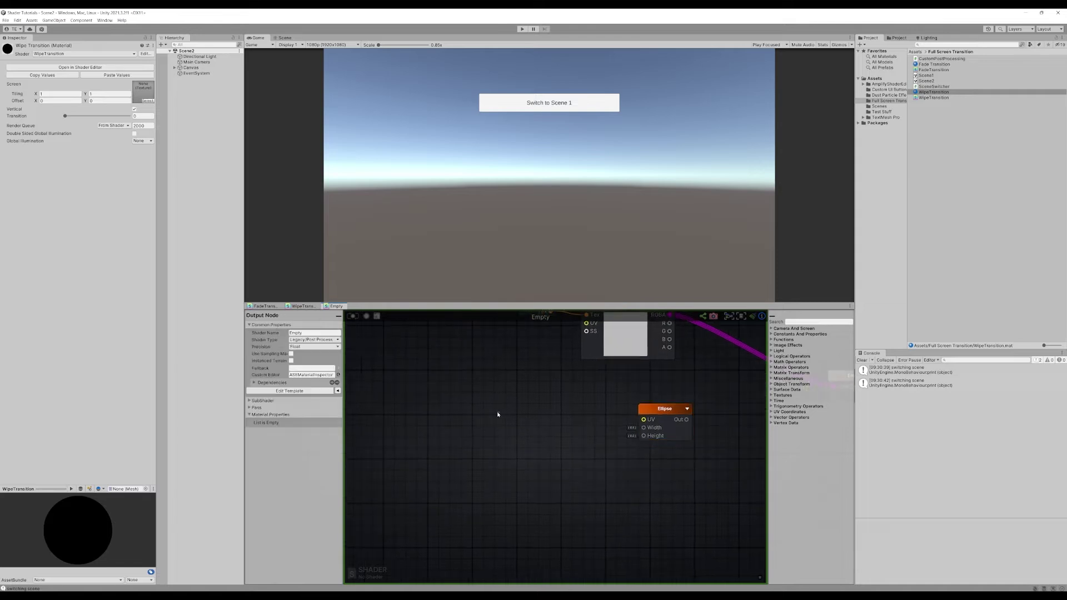
pyautogui.rightClick(497, 414)
pyautogui.write('float')
pyautogui.press('Return')
pyautogui.rightClick(497, 414)
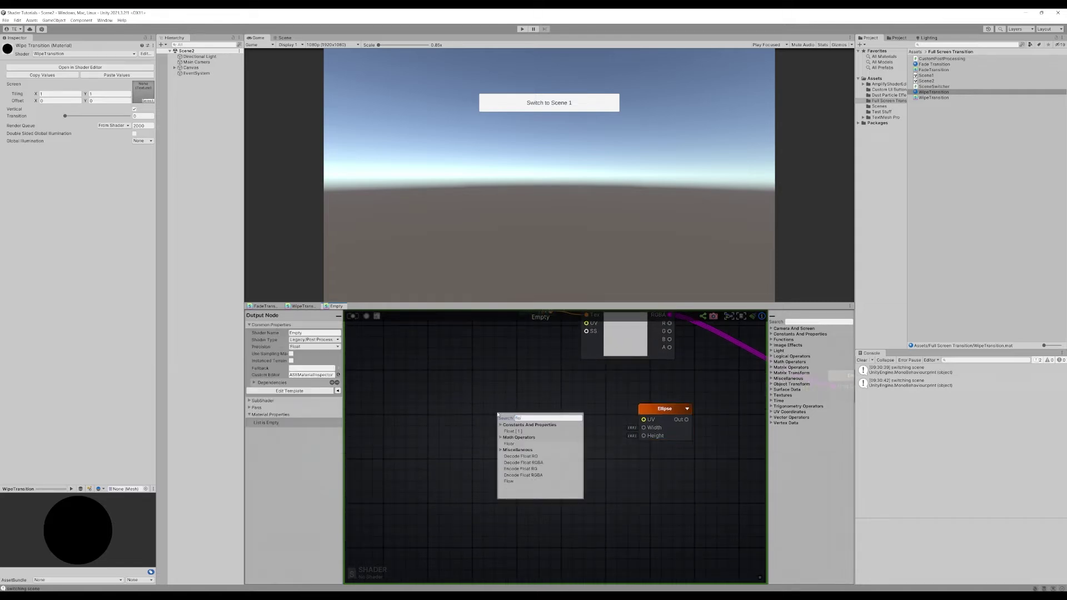
pyautogui.press('Return')
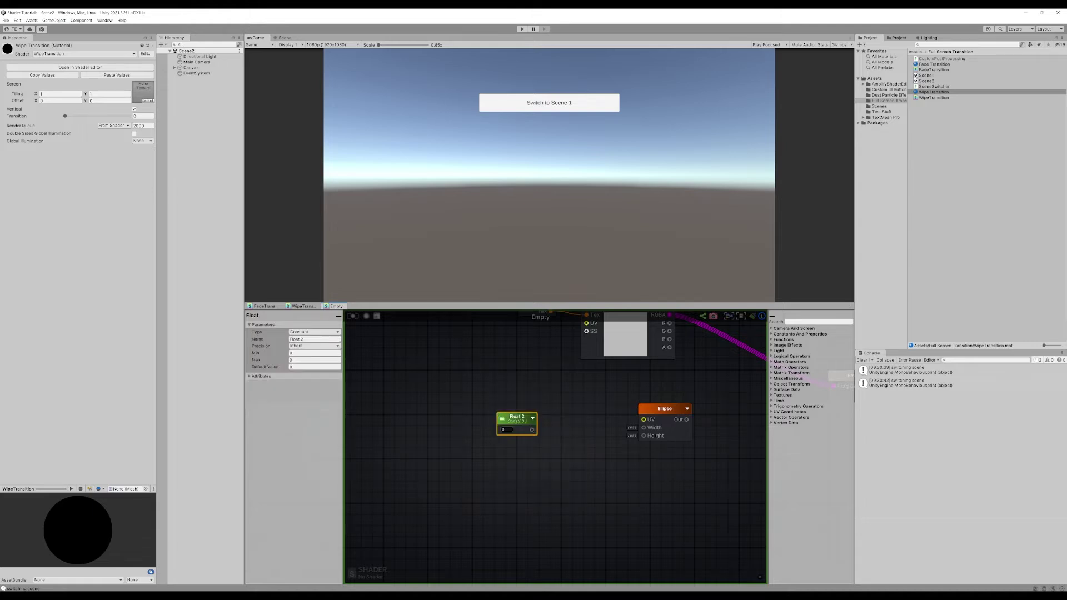
# Make the Float node a Property named Transition with a Max of 1.
pyautogui.click(314, 332)
pyautogui.click(315, 348)
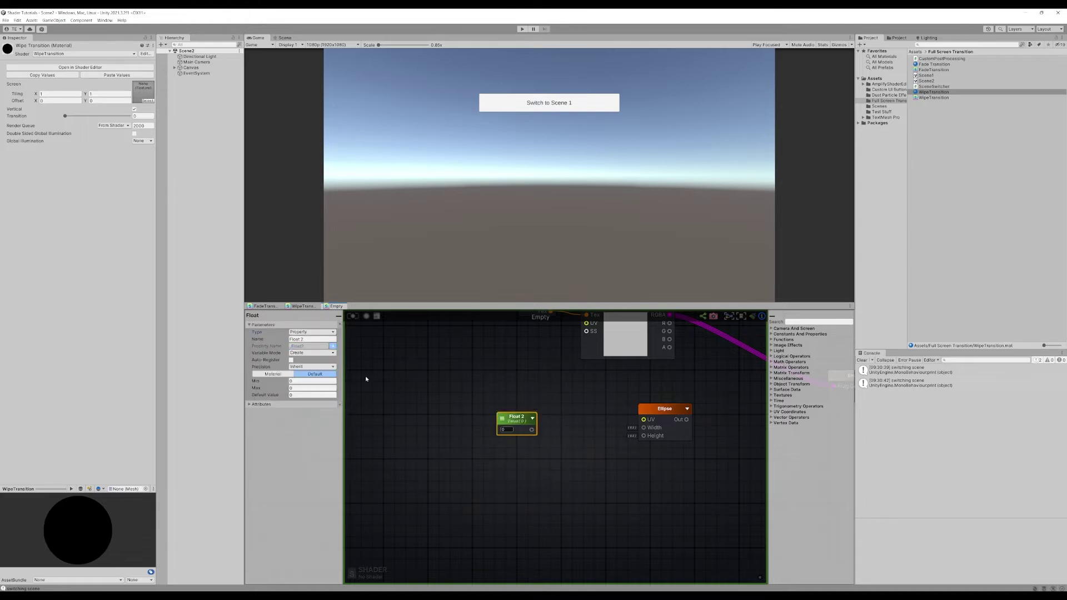
pyautogui.click(316, 336)
pyautogui.write('Transition')
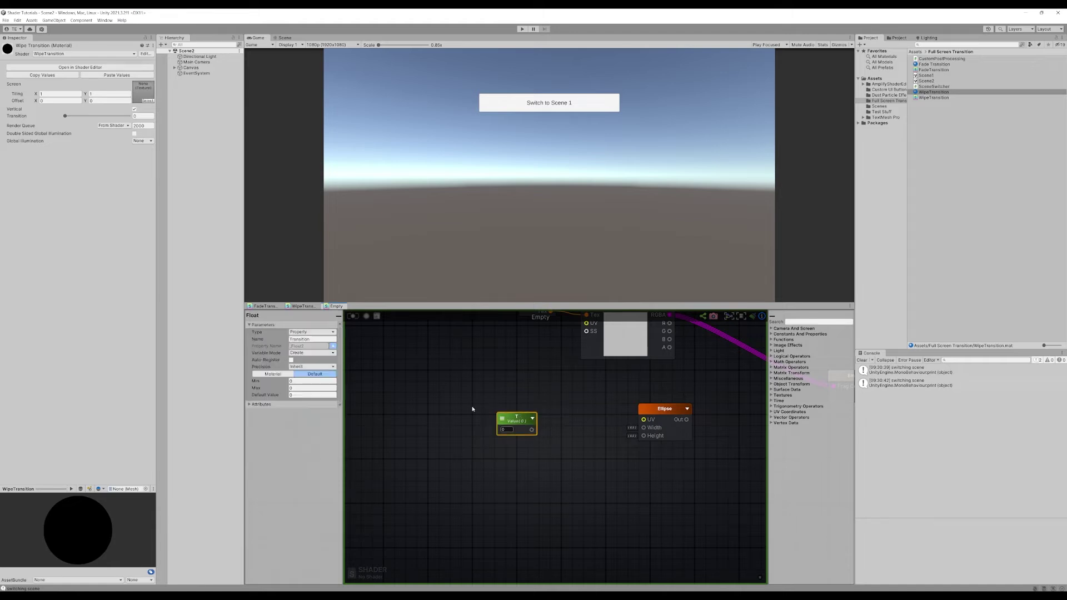
pyautogui.click(300, 381)
pyautogui.press('Tab')
pyautogui.write('1')
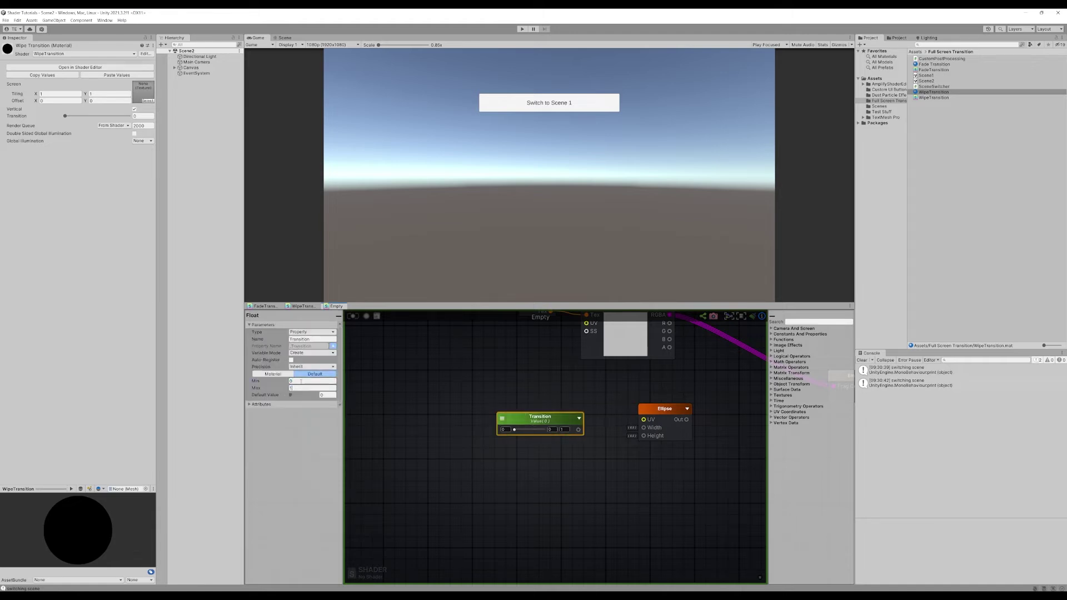
# Connect Transition to the Ellipse node's Width and Height inputs, and preview the ellipse with a raised Transition value.
pyautogui.moveTo(578, 429); pyautogui.dragTo(643, 427)
pyautogui.moveTo(579, 429); pyautogui.dragTo(642, 435)
pyautogui.moveTo(615, 401); pyautogui.dragTo(541, 404, button='middle')
pyautogui.click(509, 433)
pyautogui.scroll(-3, 541, 404)
pyautogui.moveTo(450, 435); pyautogui.dragTo(472, 435)
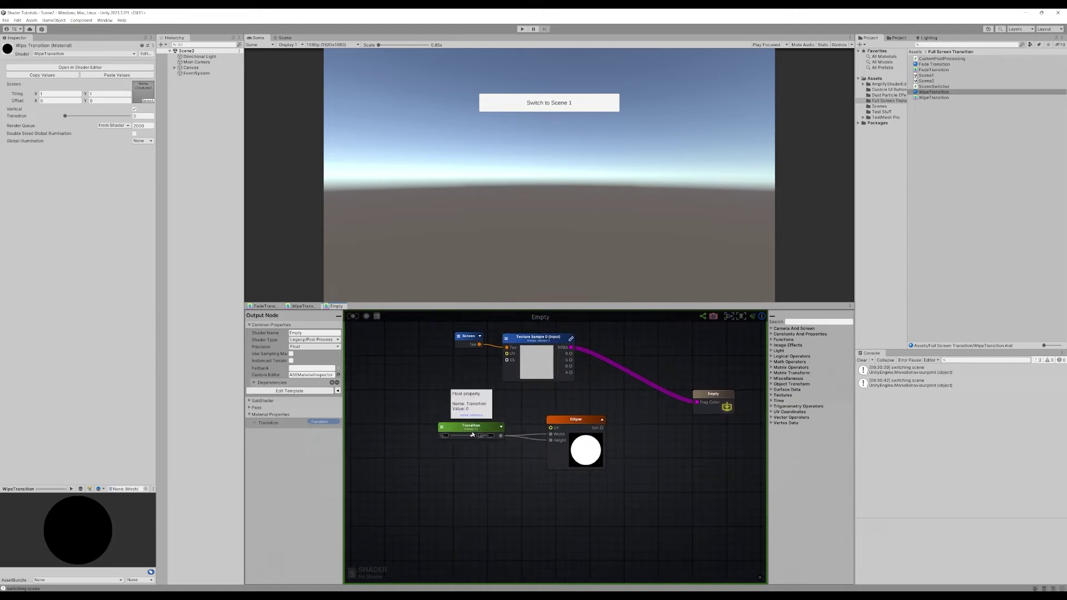
# Add a Multiply node combining the Texture Sample's RGBA with the Ellipse output, and route it into Frag Color.
pyautogui.rightClick(634, 424)
pyautogui.write('mult')
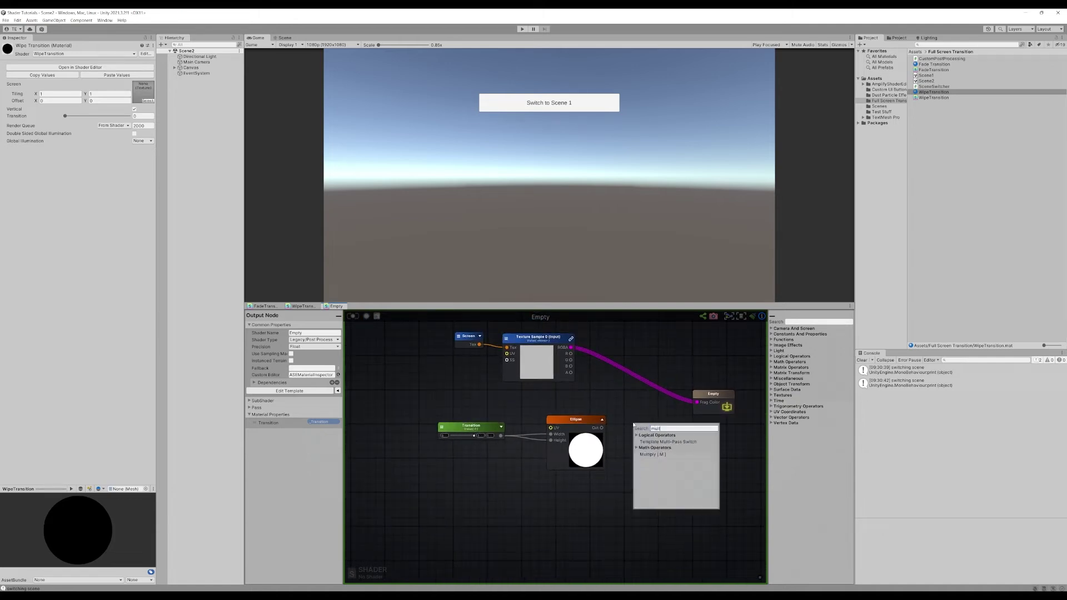
pyautogui.click(648, 455)
pyautogui.moveTo(571, 347); pyautogui.dragTo(653, 386)
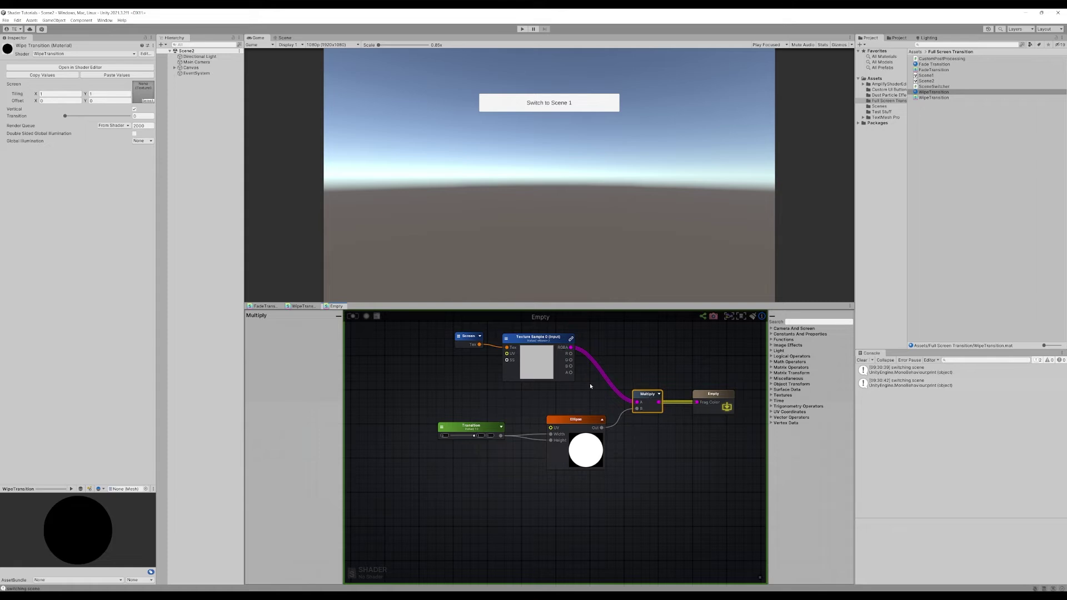
# Save the shader as ZoomTransition in the Full Screen Transition folder.
pyautogui.click(353, 317)
pyautogui.doubleClick(89, 114)
pyautogui.click(85, 286)
pyautogui.moveTo(85, 286); pyautogui.dragTo(46, 287)
pyautogui.write('Zo')
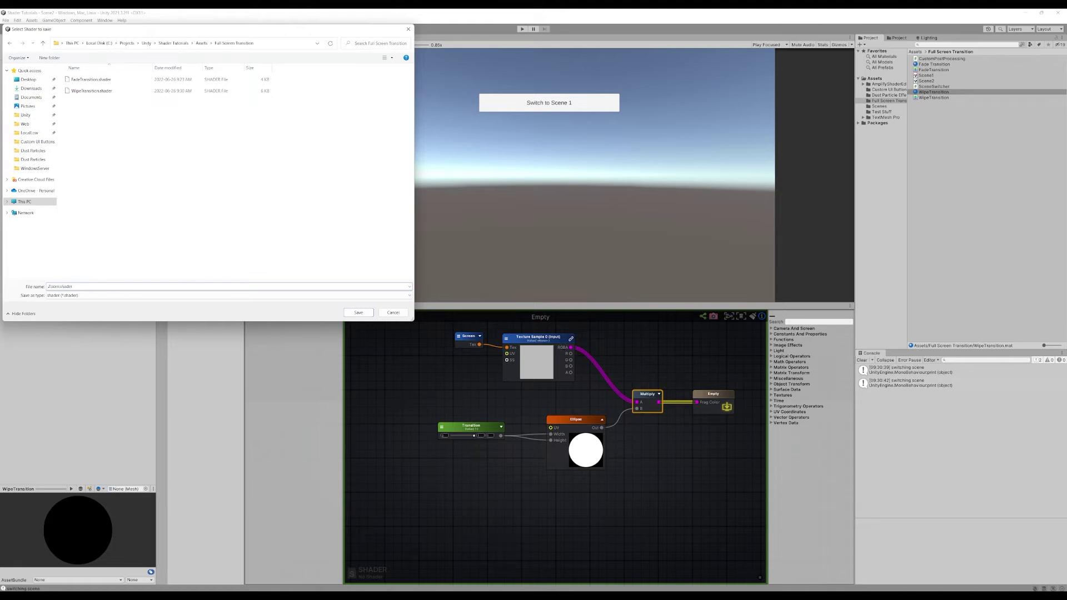
pyautogui.write('omTransition')
pyautogui.press('Return')
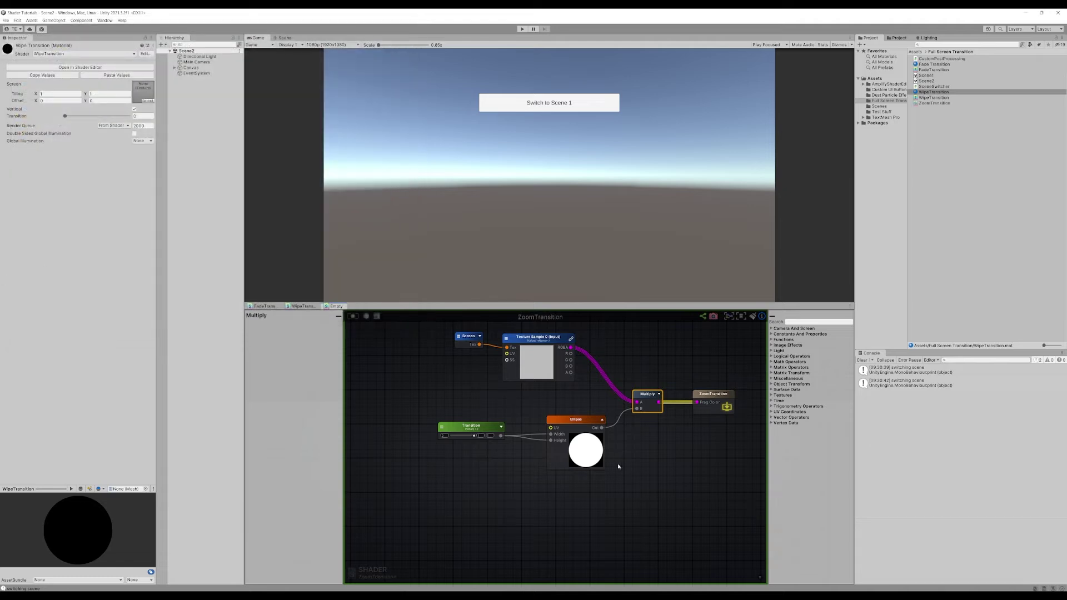
pyautogui.moveTo(475, 388); pyautogui.dragTo(487, 423, button='middle')
pyautogui.scroll(1, 523, 415)
pyautogui.scroll(-3, 431, 418)
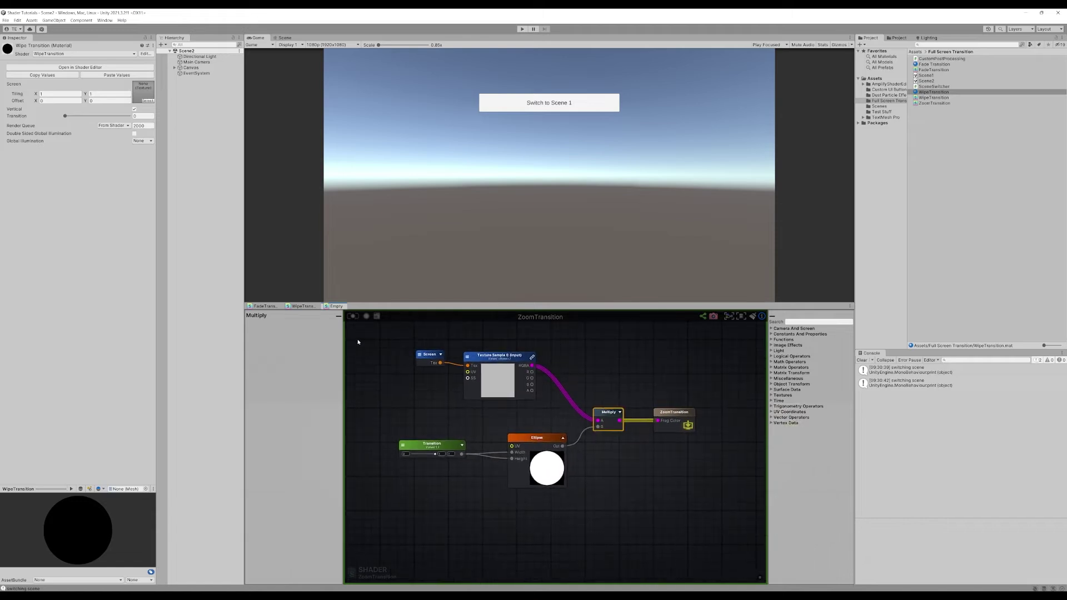
pyautogui.click(389, 386)
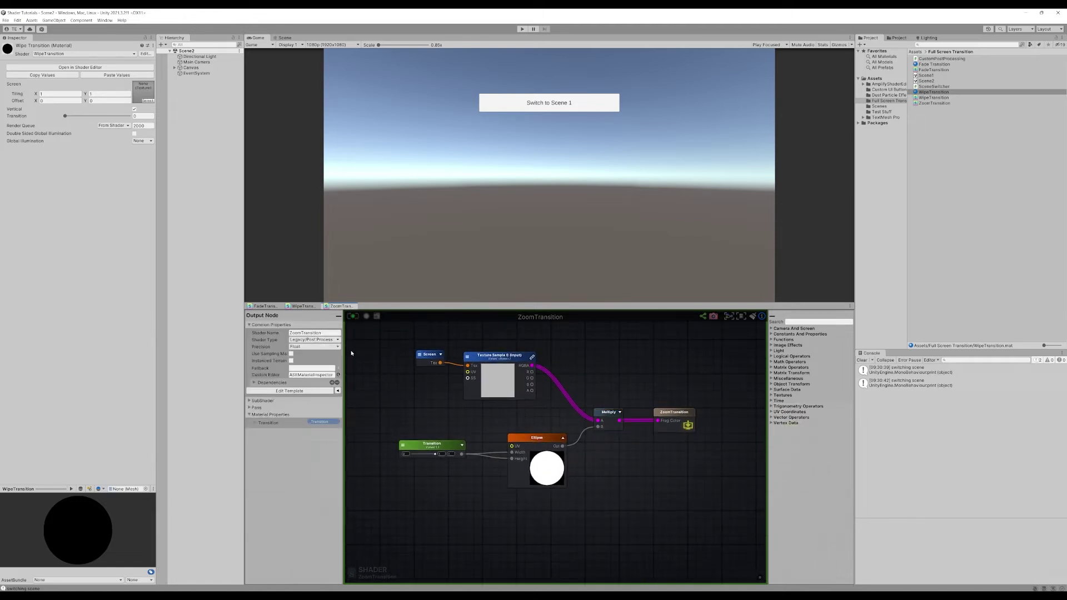
# Create a material named Zoom Transition in the Full Screen Transition folder.
pyautogui.rightClick(939, 129)
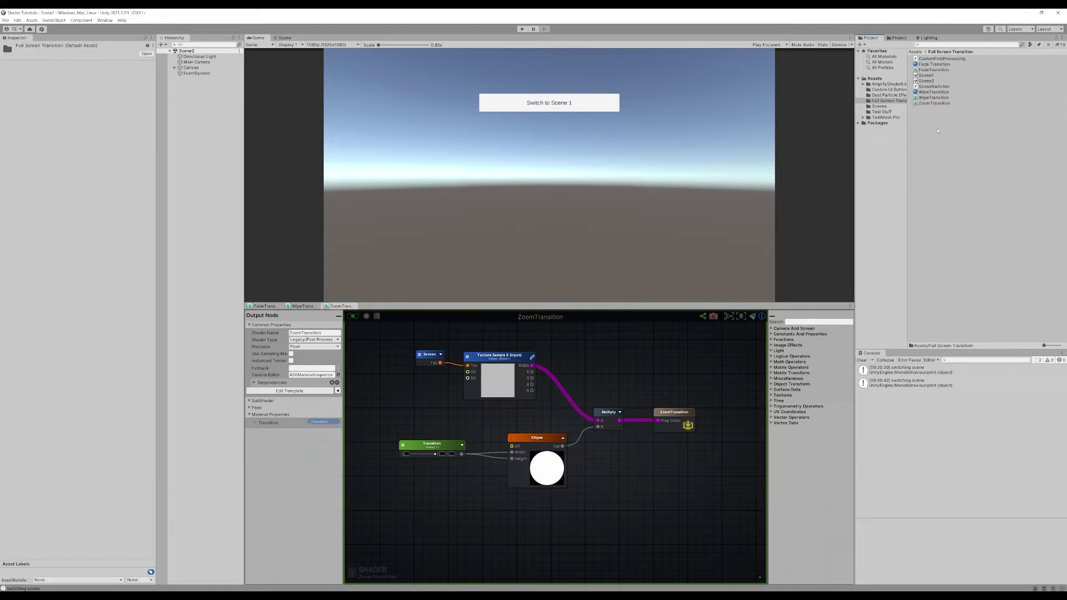
pyautogui.moveTo(956, 134)
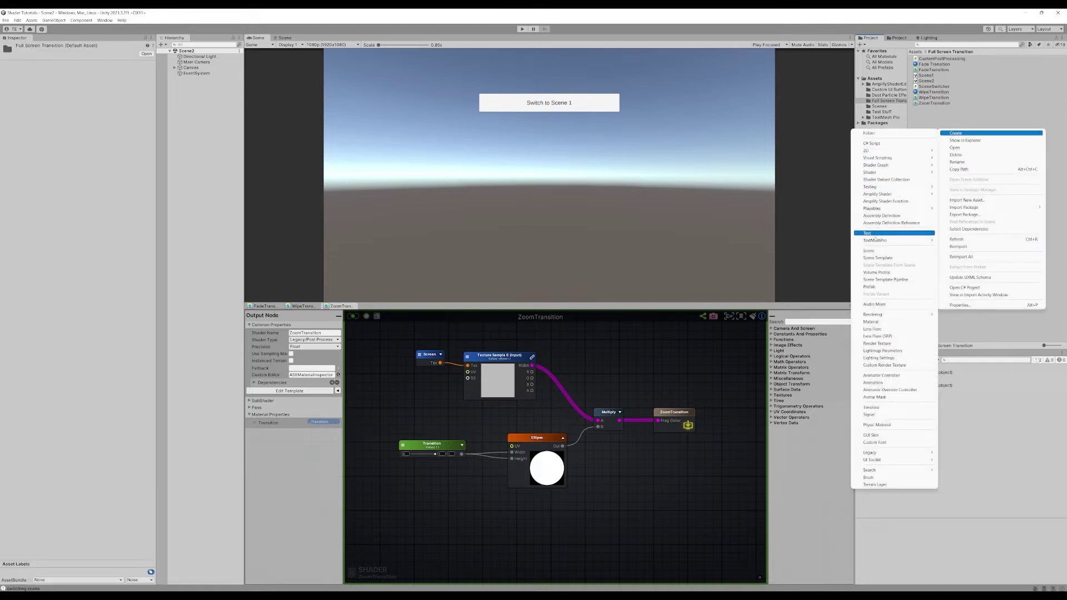
pyautogui.click(889, 322)
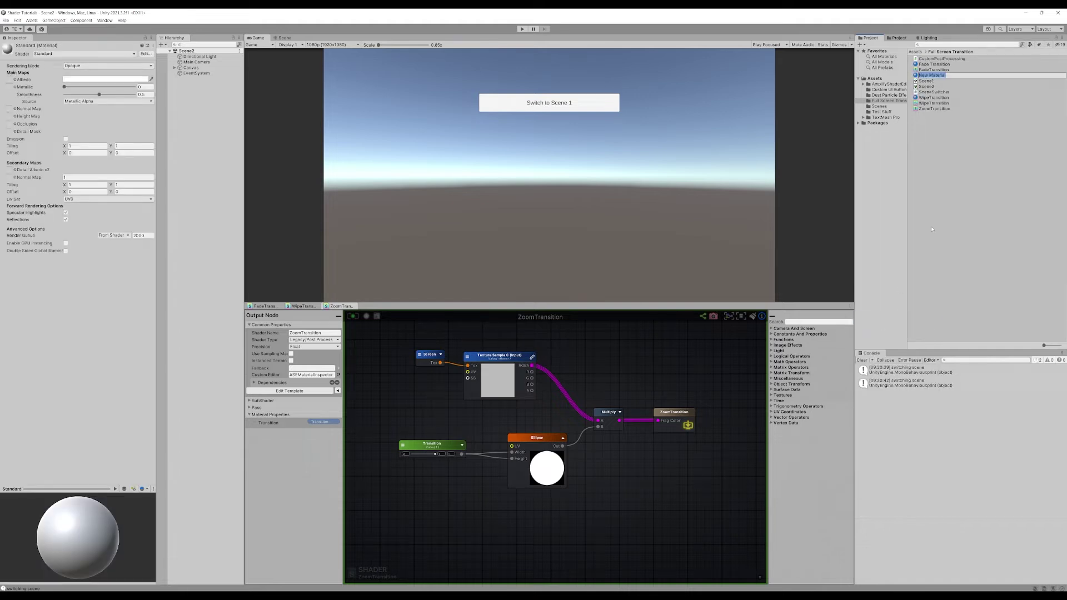
pyautogui.write('Zoom Transition')
pyautogui.press('Return')
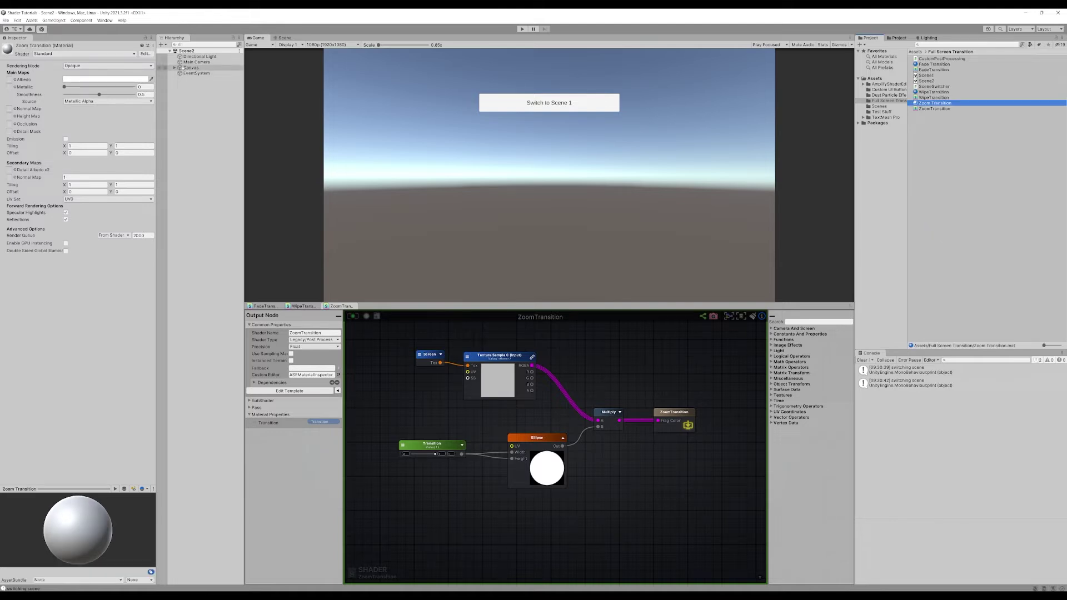
# Assign the Zoom Transition material as the Post Processing Material on Scene2's Main Camera.
pyautogui.click(194, 62)
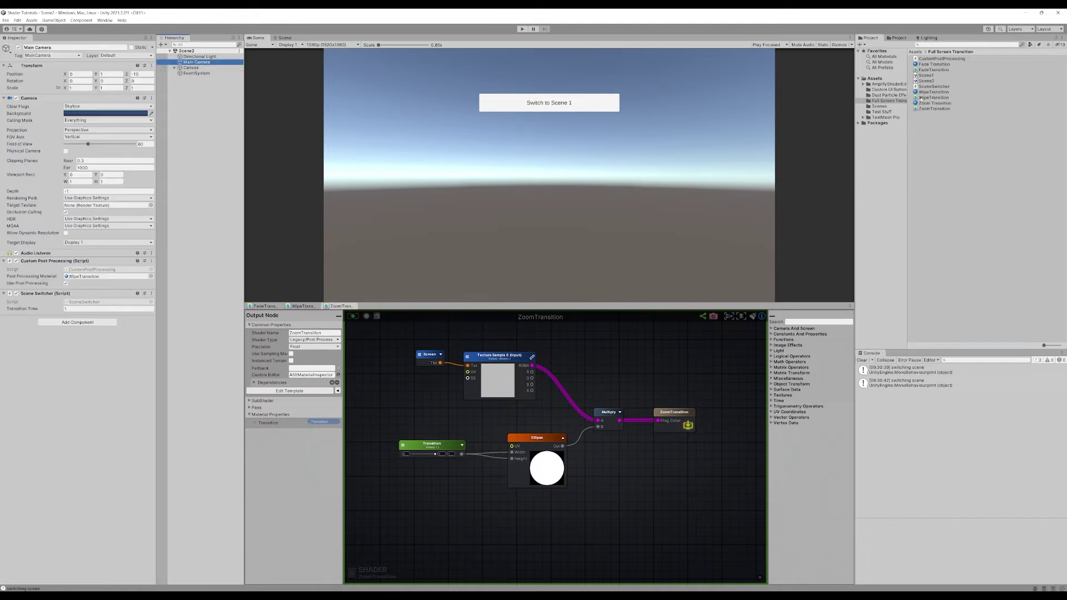
pyautogui.moveTo(922, 104); pyautogui.dragTo(106, 276)
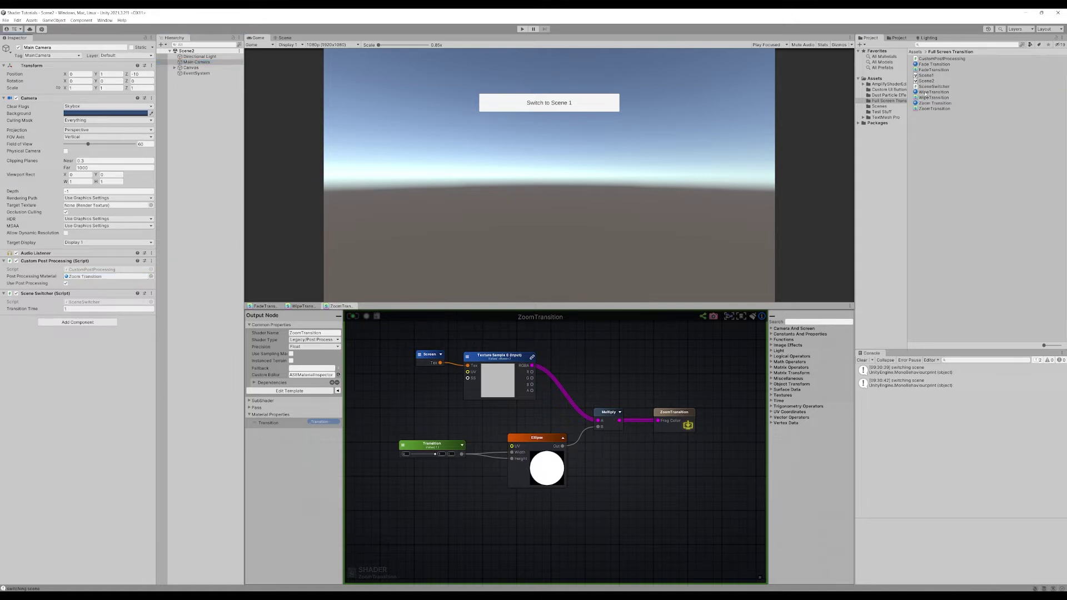
# Open Scene1 and assign the Zoom Transition material as the Post Processing Material on its Main Camera.
pyautogui.doubleClick(925, 75)
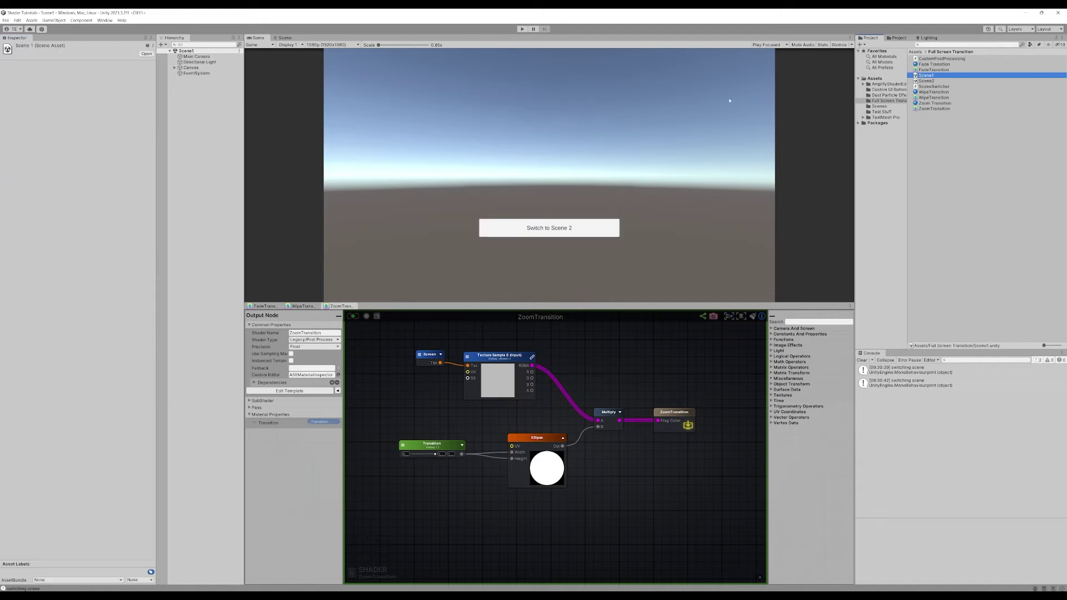
pyautogui.click(175, 68)
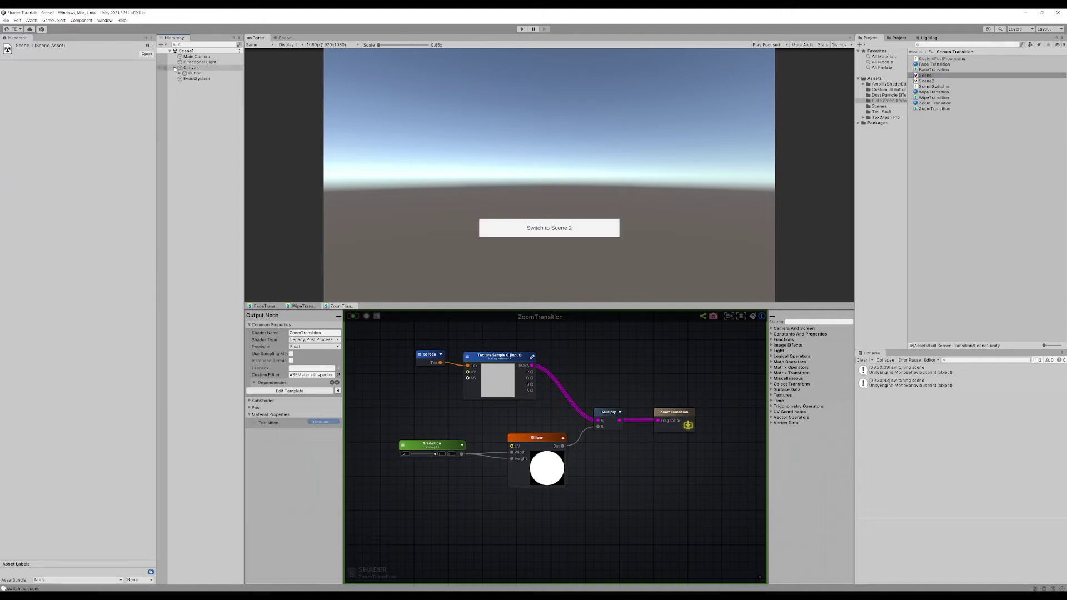
pyautogui.click(179, 73)
pyautogui.click(195, 57)
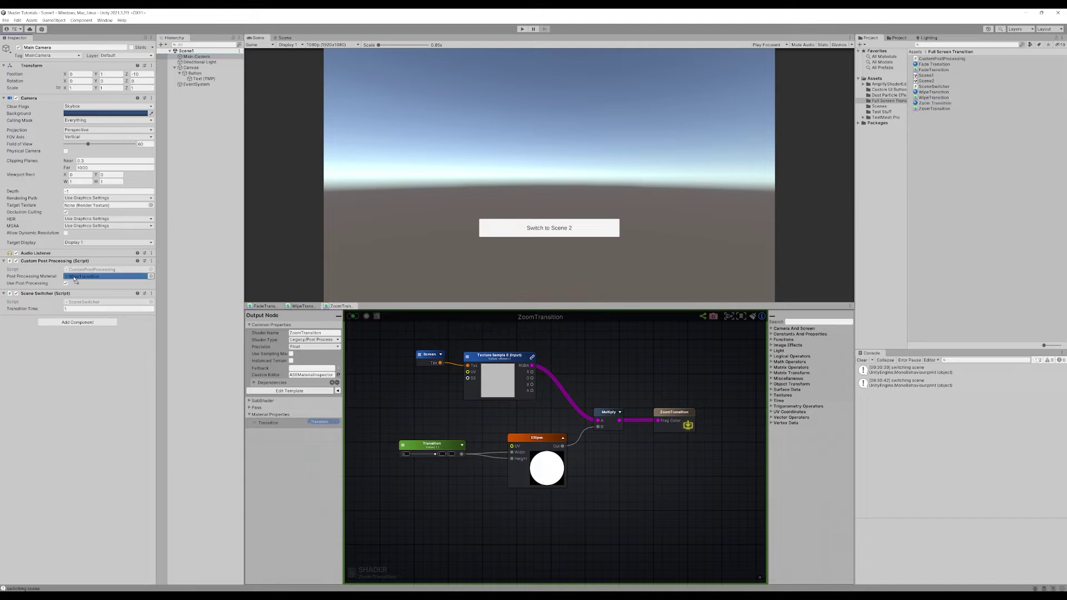
pyautogui.click(213, 155)
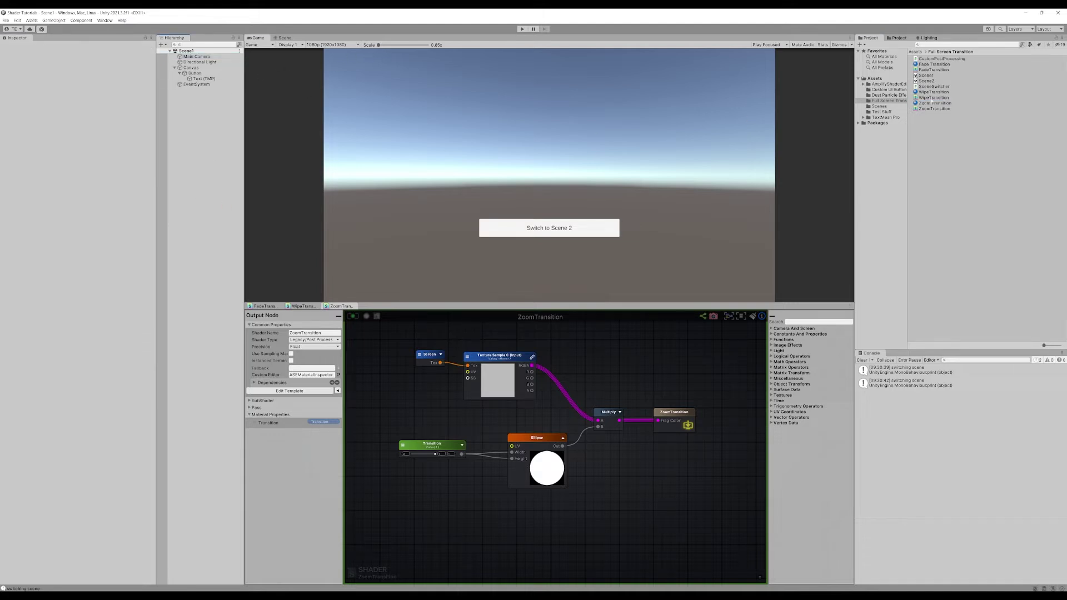
# Switch the Zoom Transition material to the ZoomTransition shader and set its Transition value to 0.
pyautogui.click(933, 102)
pyautogui.click(78, 55)
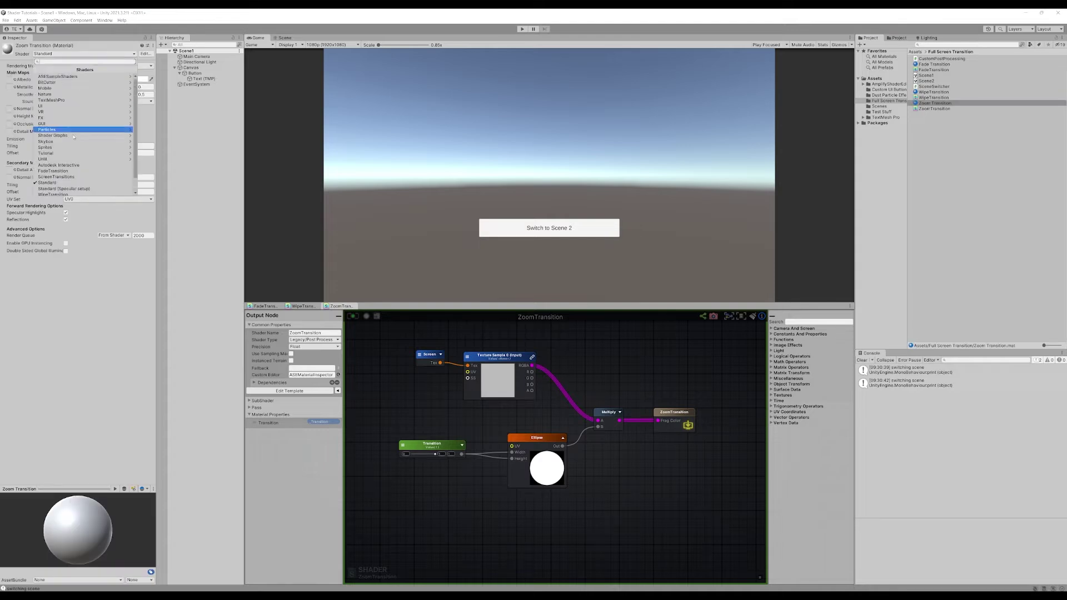
pyautogui.click(48, 185)
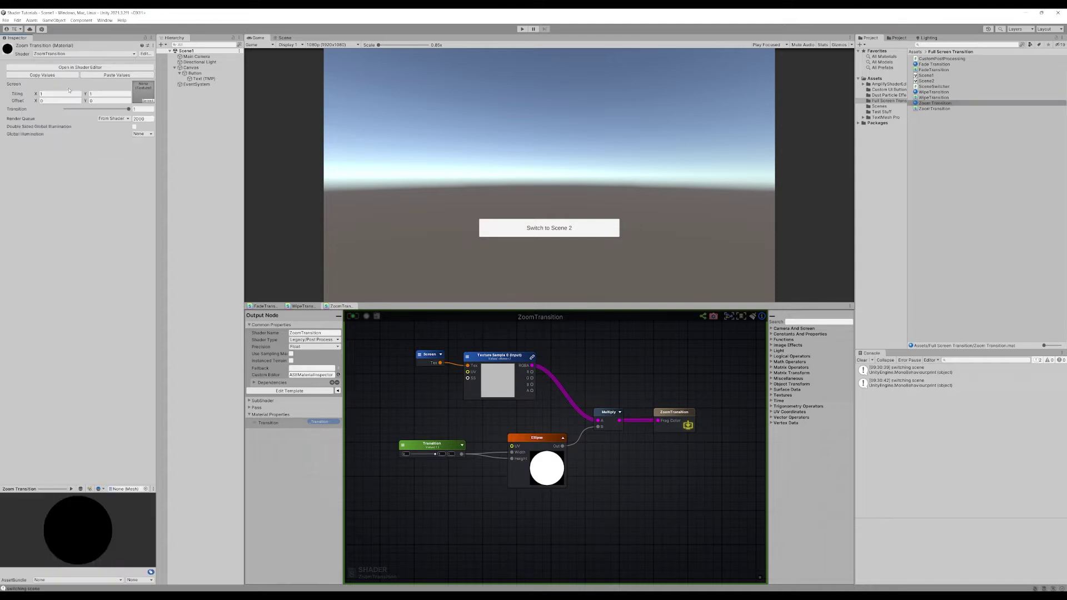
pyautogui.moveTo(128, 109); pyautogui.dragTo(58, 113)
# Run Scene1 briefly in play mode to check the zoom effect, and stop it.
pyautogui.click(522, 29)
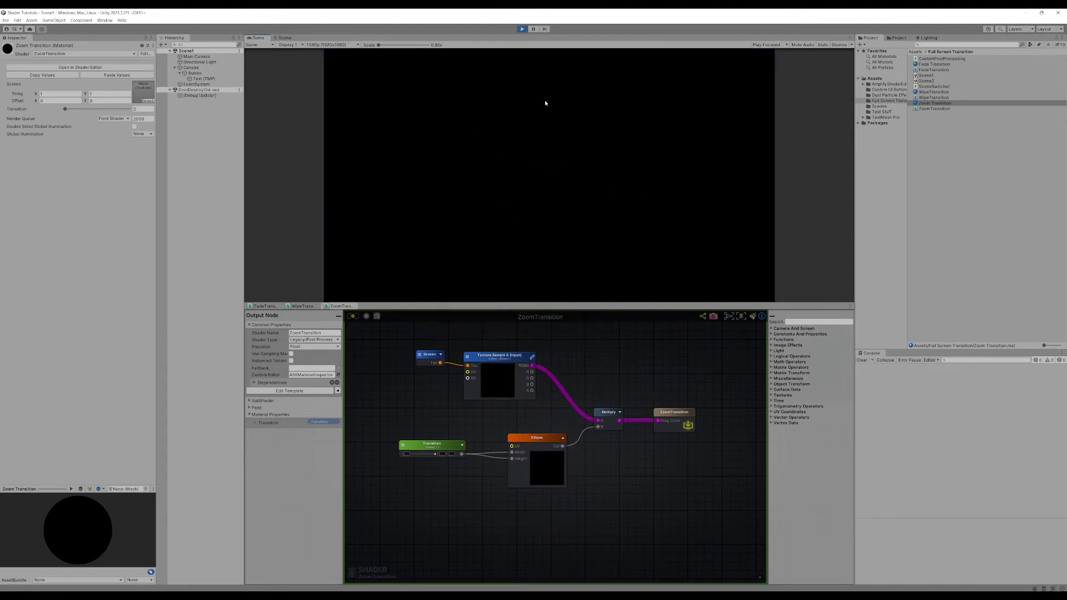
pyautogui.click(522, 29)
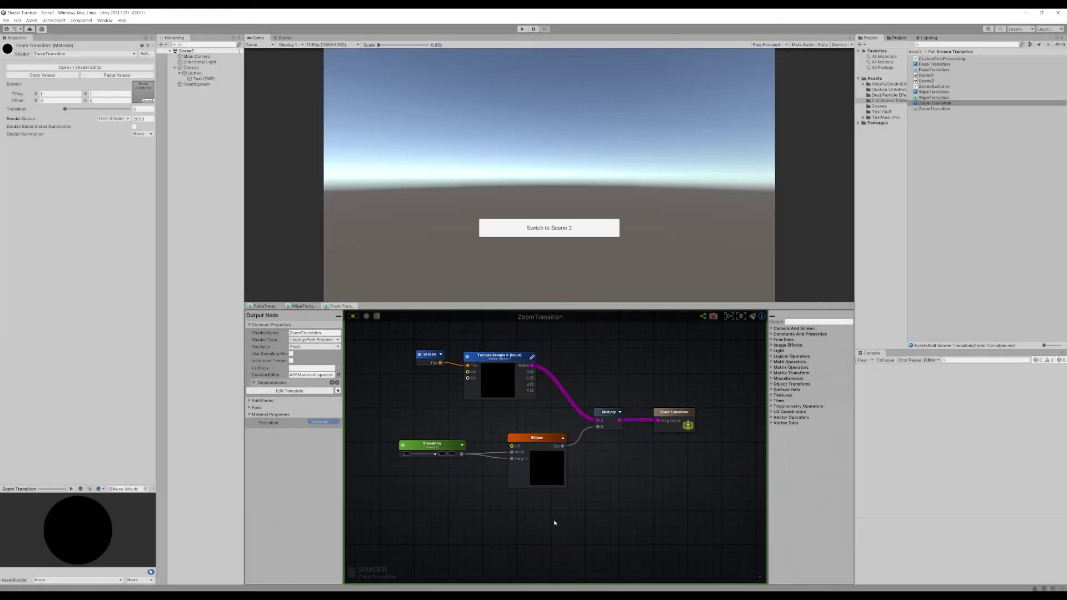
# Insert a Remap node between the Transition property and the Ellipse node's Width and Height inputs.
pyautogui.scroll(5, 555, 500)
pyautogui.moveTo(543, 405); pyautogui.dragTo(440, 416)
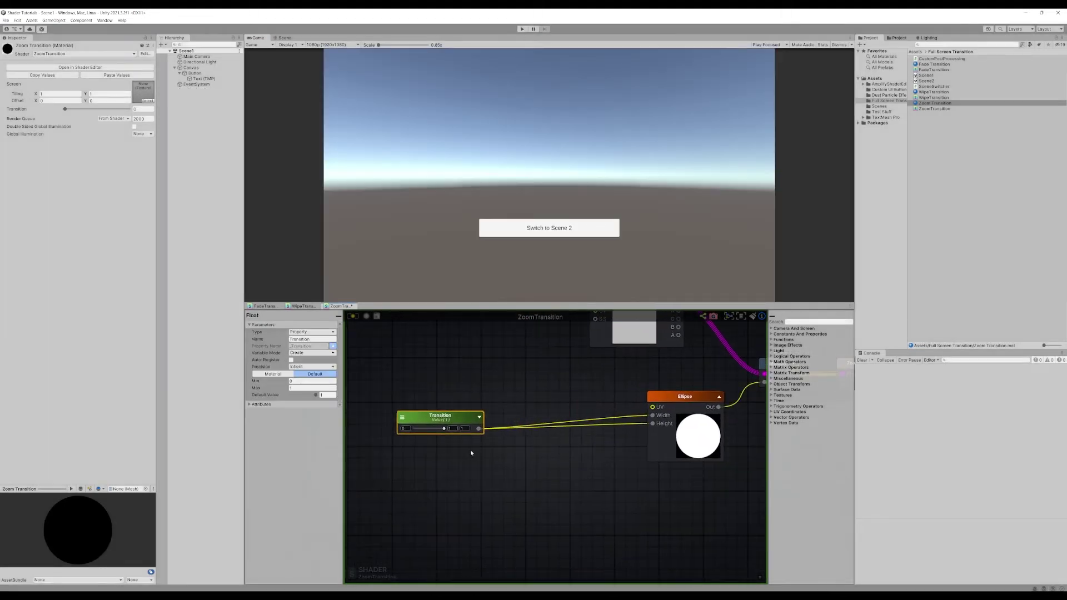
pyautogui.rightClick(483, 486)
pyautogui.write('remap')
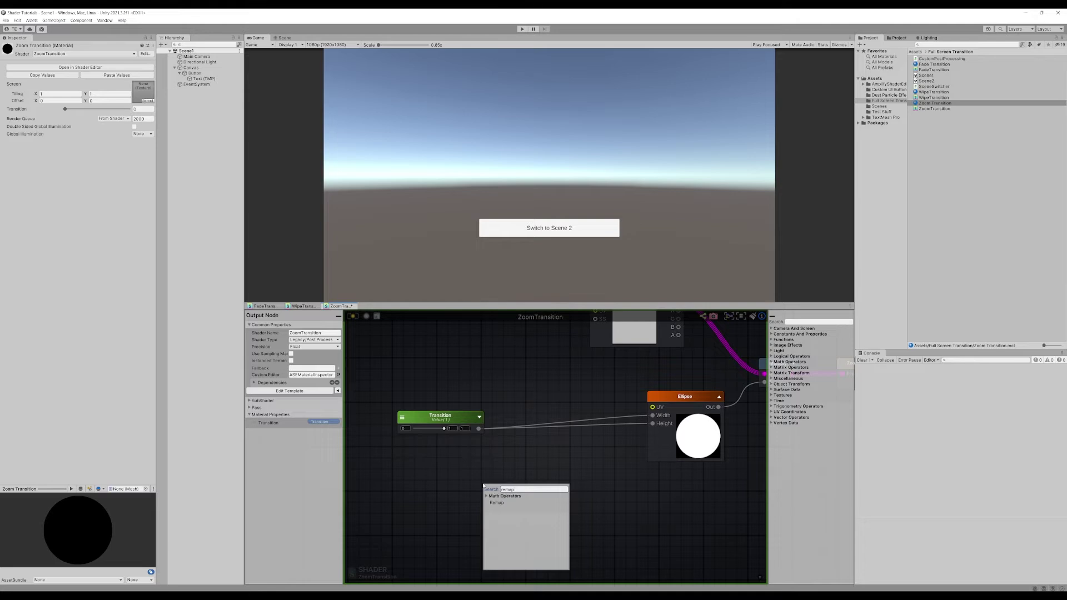
pyautogui.press('Return')
pyautogui.moveTo(478, 428); pyautogui.dragTo(652, 415)
pyautogui.moveTo(532, 499); pyautogui.dragTo(576, 418)
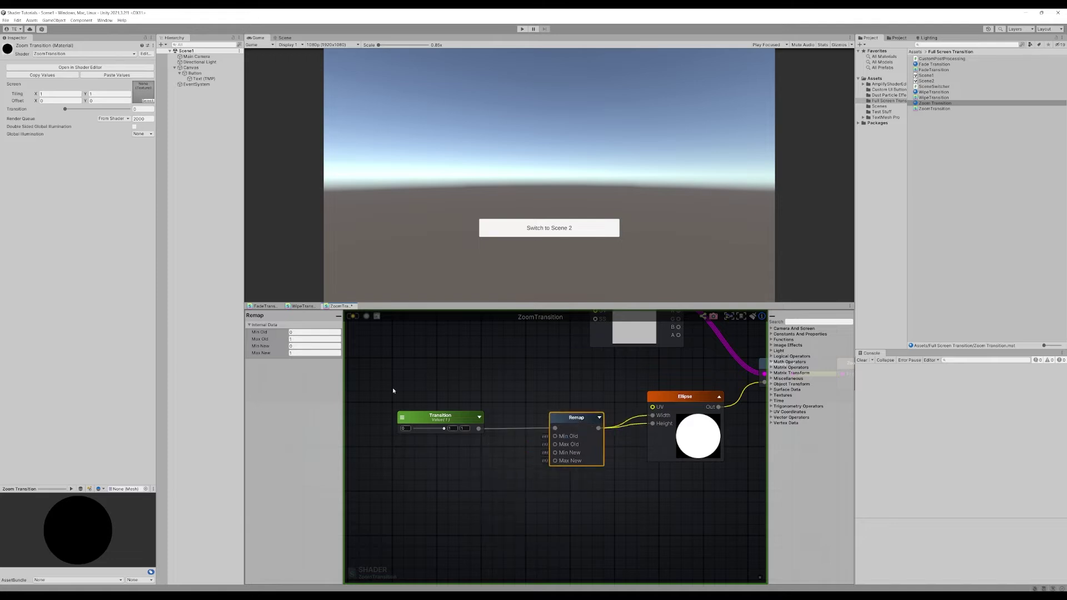
# Invert the Remap output by setting Min New to 1 and Max New to 0, and save the shader.
pyautogui.click(302, 332)
pyautogui.click(304, 346)
pyautogui.press('Tab')
pyautogui.write('0')
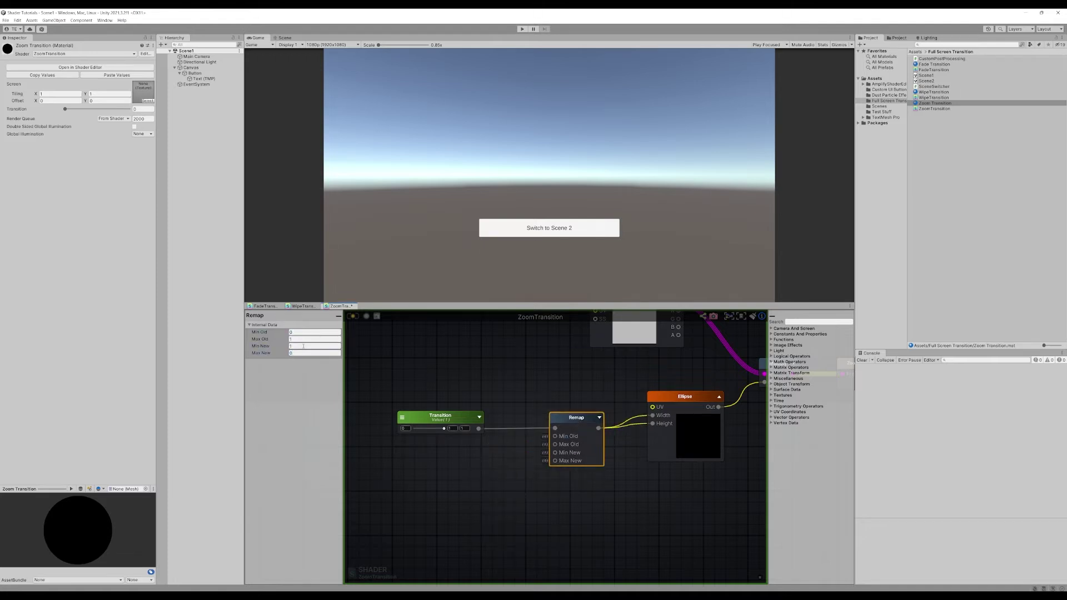
pyautogui.click(353, 316)
# Run the game and switch back and forth between Scene 1 and Scene 2 to test the inverted zoom transition.
pyautogui.click(521, 28)
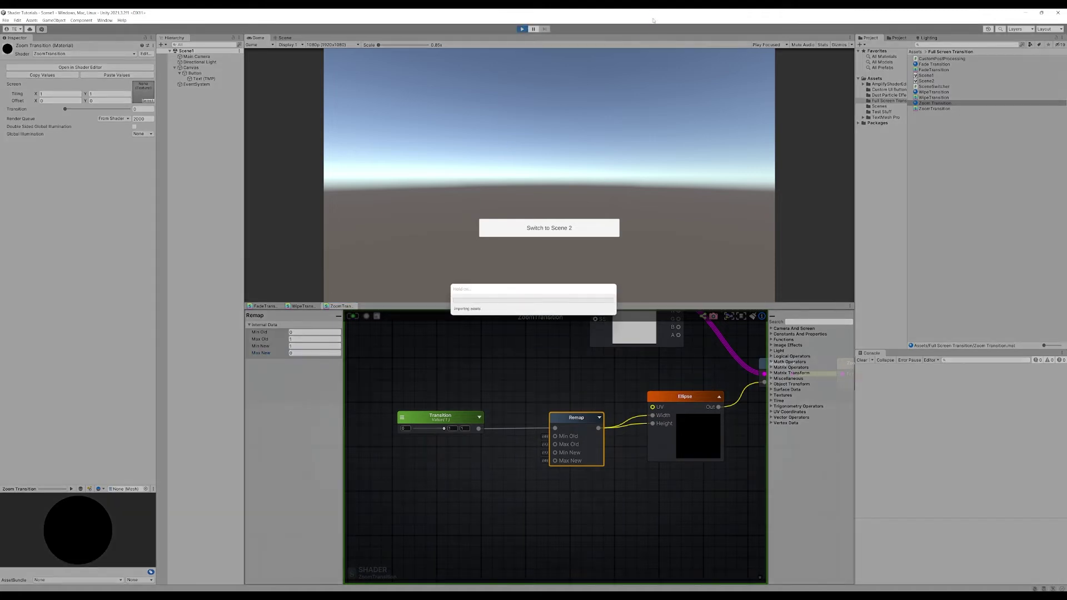
pyautogui.click(579, 223)
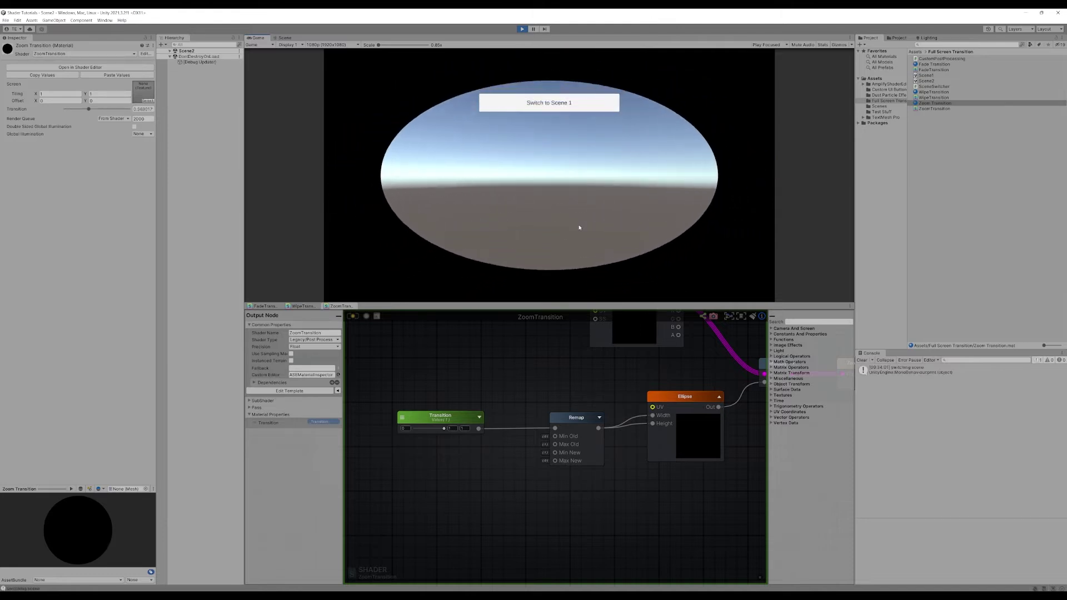
pyautogui.click(572, 104)
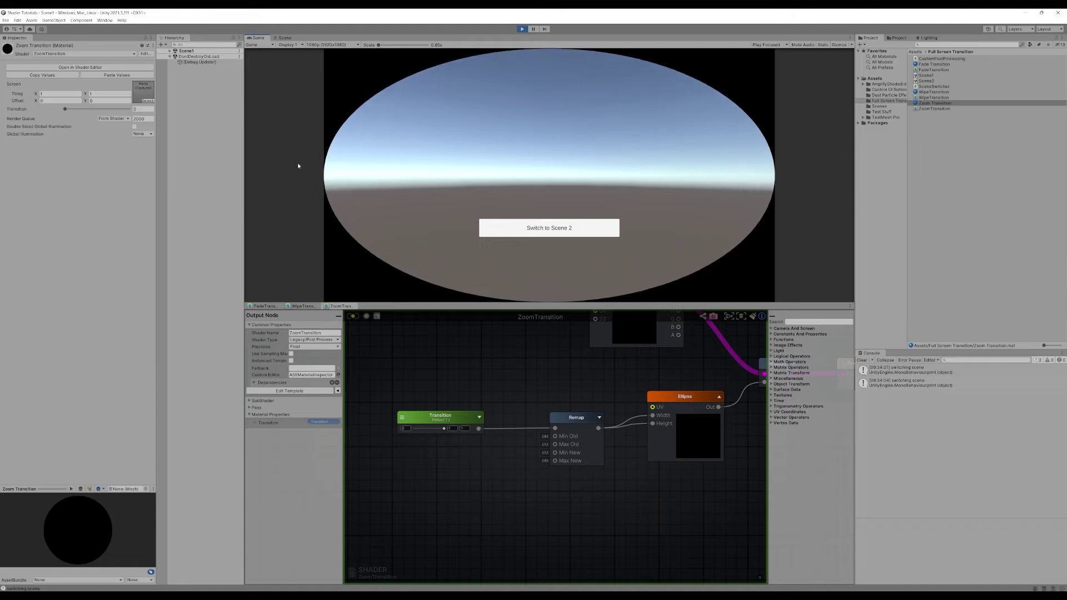
pyautogui.click(609, 230)
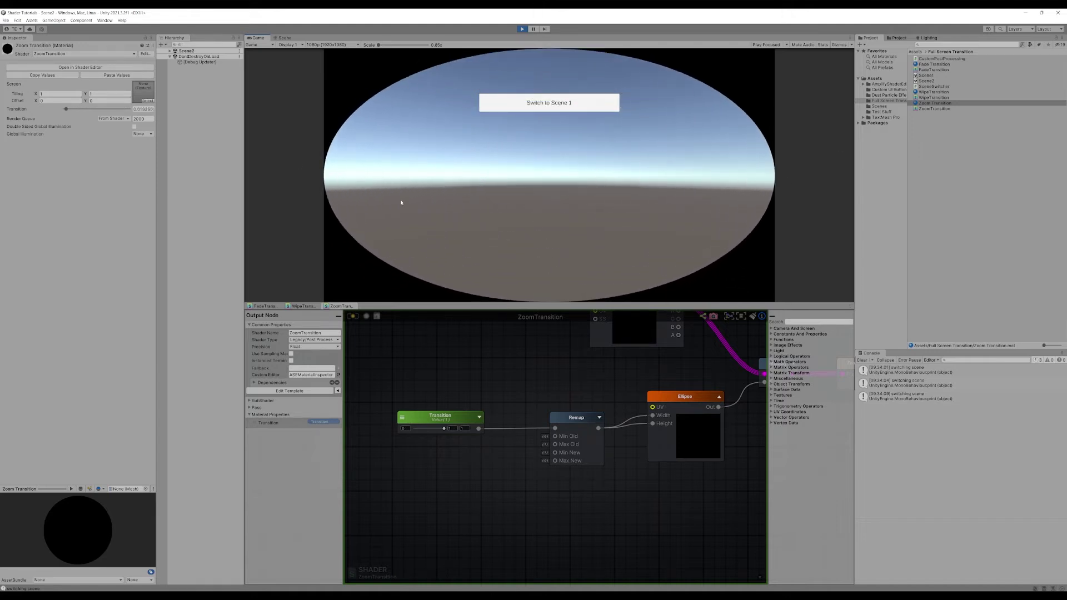
pyautogui.click(588, 99)
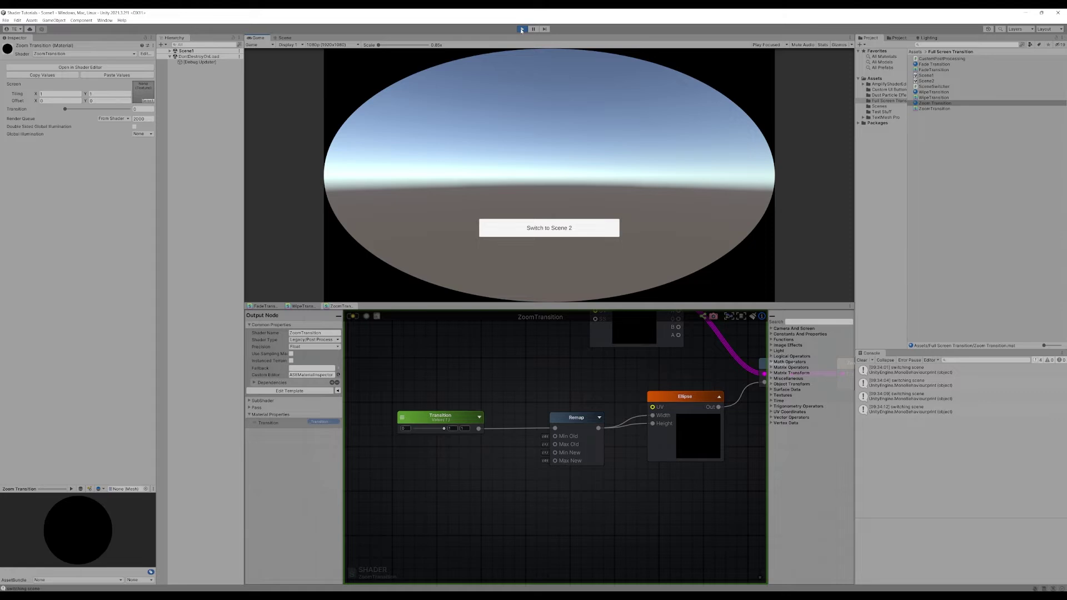
# Raise the Remap node's Min New above 1 so the ellipse covers the whole screen, and save the shader.
pyautogui.moveTo(545, 395); pyautogui.dragTo(521, 424, button='middle')
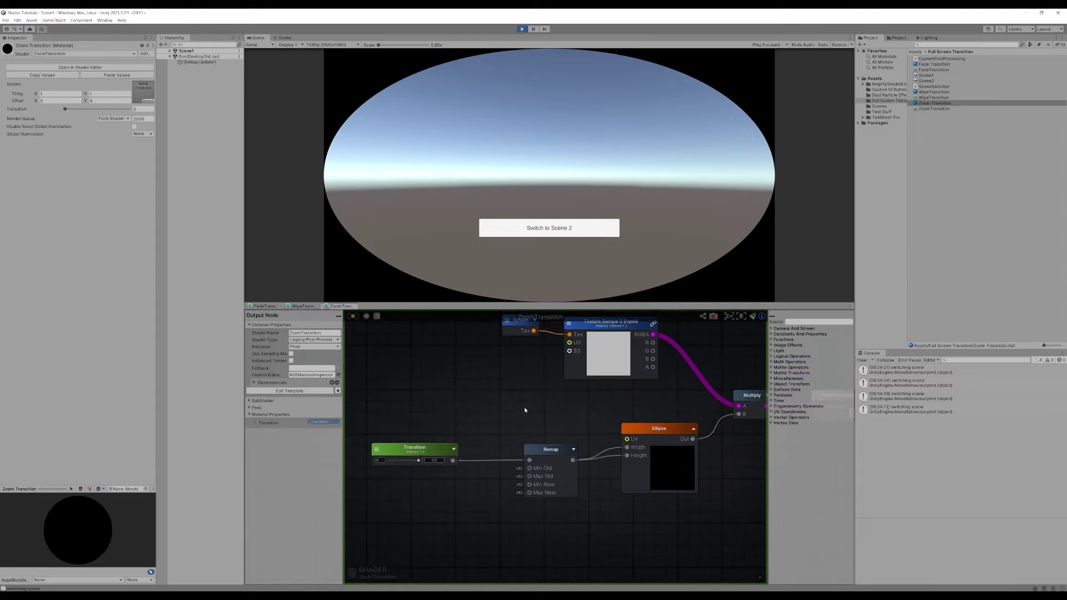
pyautogui.moveTo(568, 421); pyautogui.dragTo(601, 375, button='middle')
pyautogui.click(582, 403)
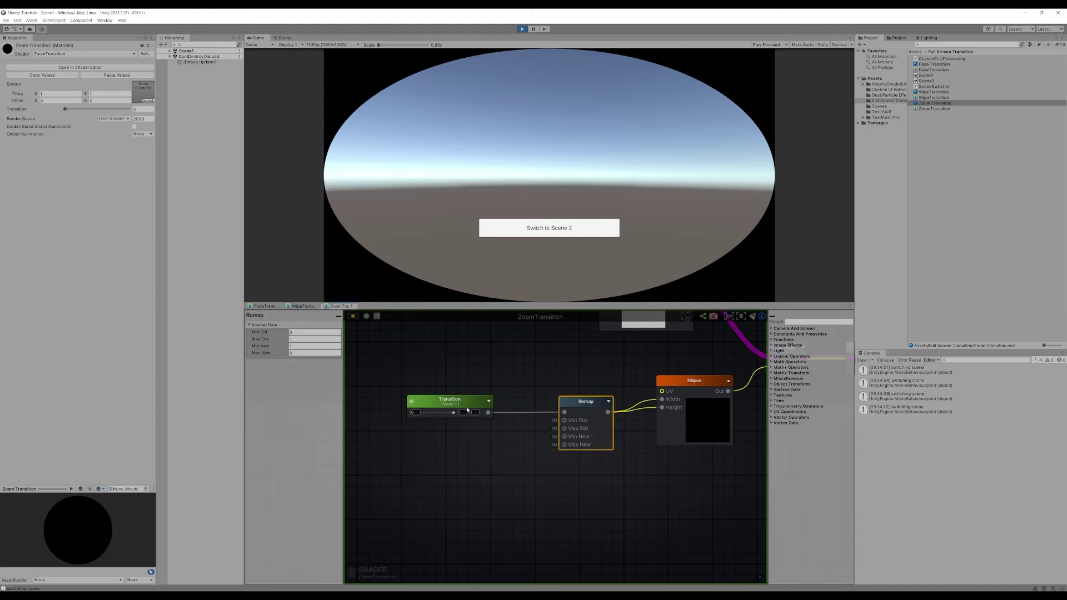
pyautogui.click(296, 346)
pyautogui.click(352, 315)
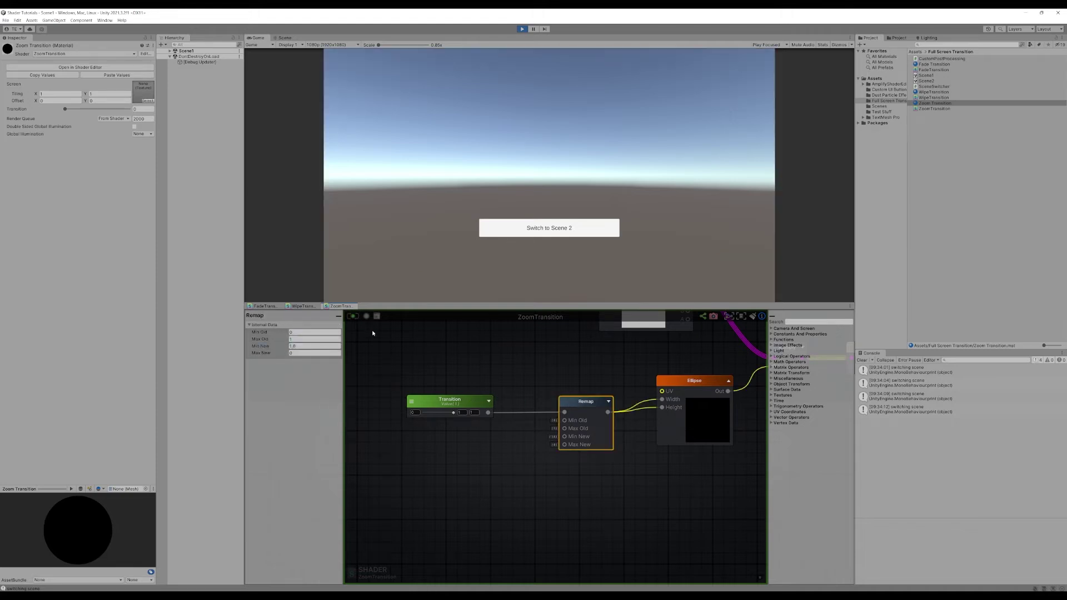
pyautogui.moveTo(438, 361); pyautogui.dragTo(414, 363, button='middle')
pyautogui.click(595, 407)
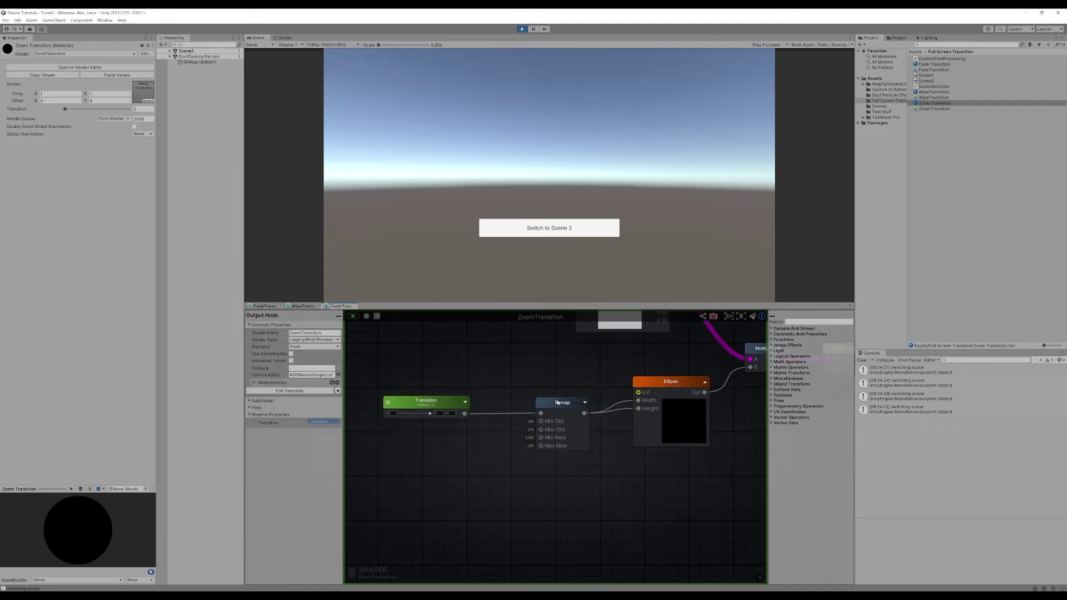
pyautogui.click(557, 402)
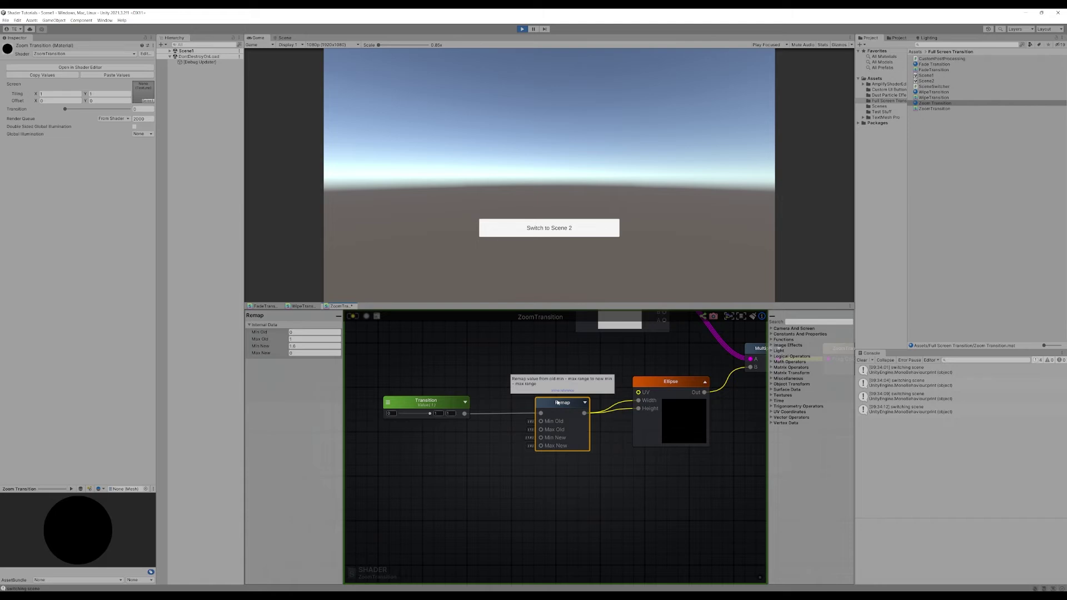
pyautogui.click(352, 316)
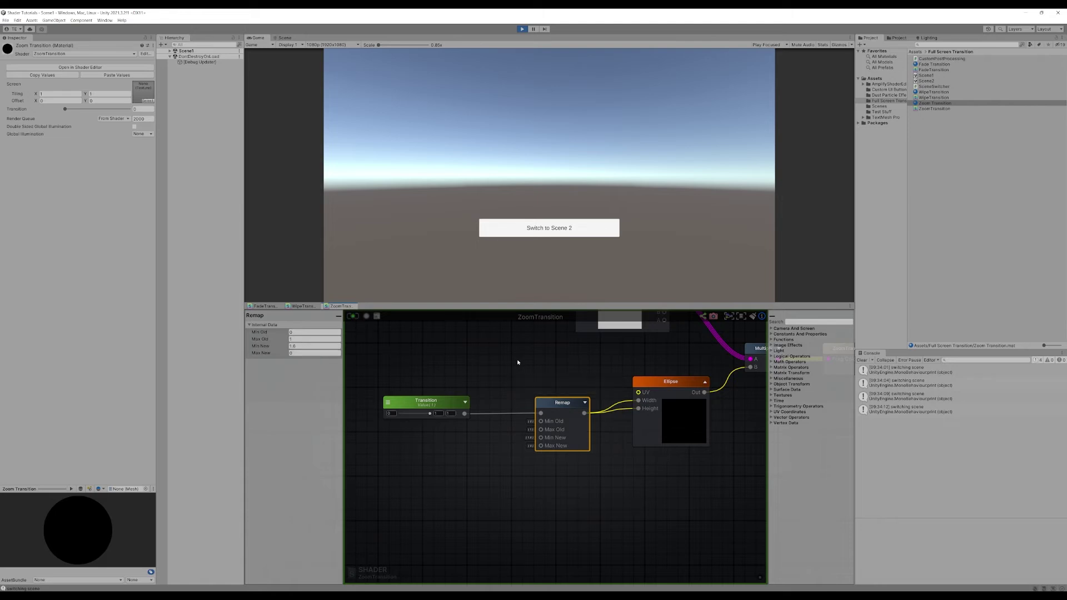
pyautogui.moveTo(430, 413)
pyautogui.mouseDown()
pyautogui.moveTo(398, 415)
pyautogui.moveTo(431, 414)
pyautogui.mouseUp()
# Check the Zoom Transition material's Transition slider down to 0, and test switching to Scene 2 and back.
pyautogui.click(938, 104)
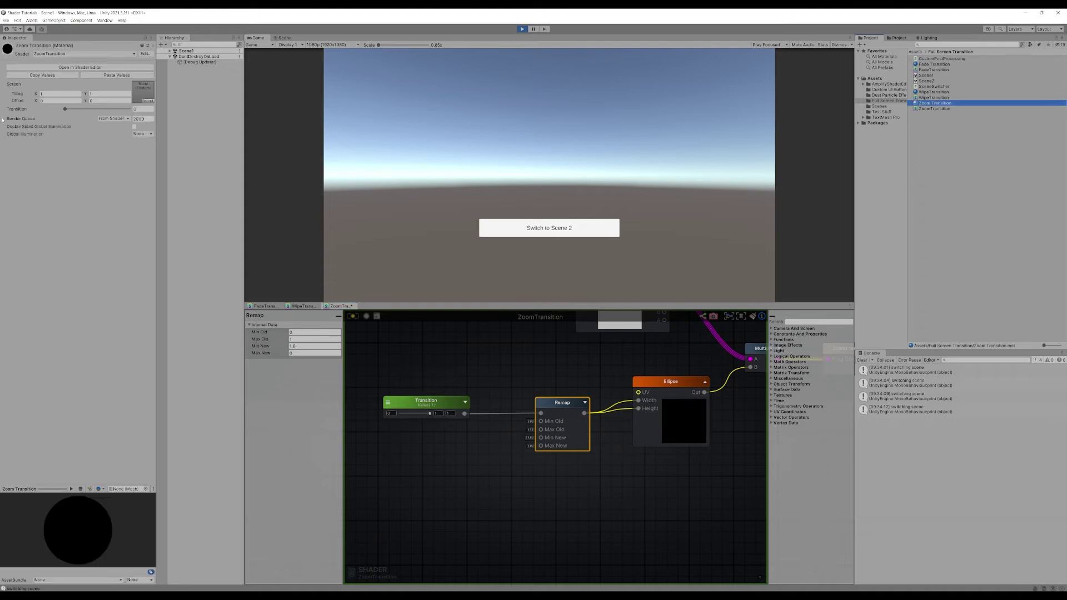
pyautogui.moveTo(65, 109)
pyautogui.mouseDown()
pyautogui.moveTo(139, 111)
pyautogui.moveTo(48, 118)
pyautogui.mouseUp()
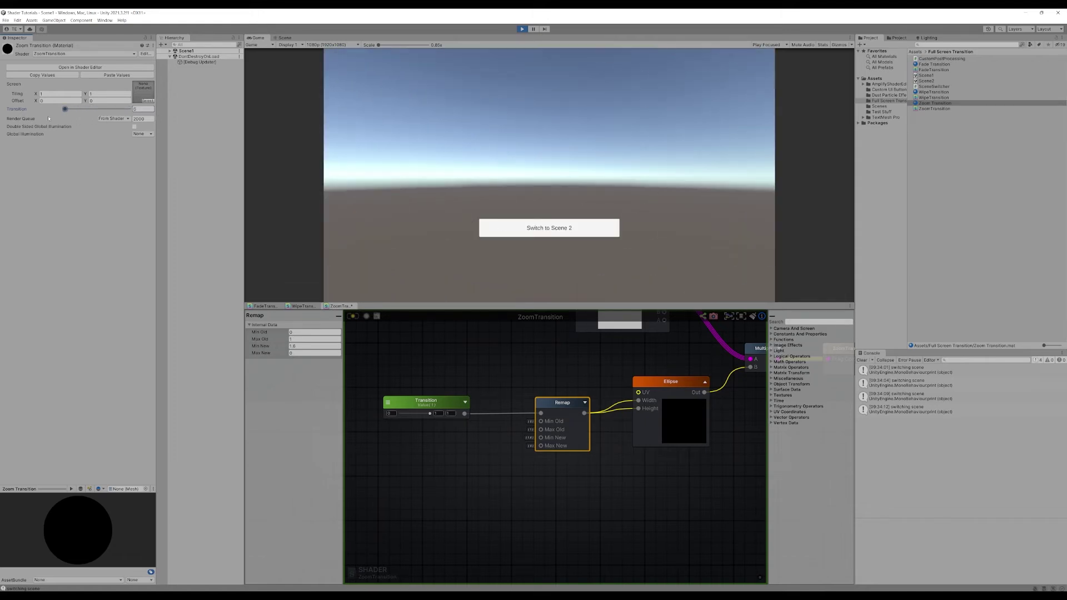
pyautogui.click(593, 232)
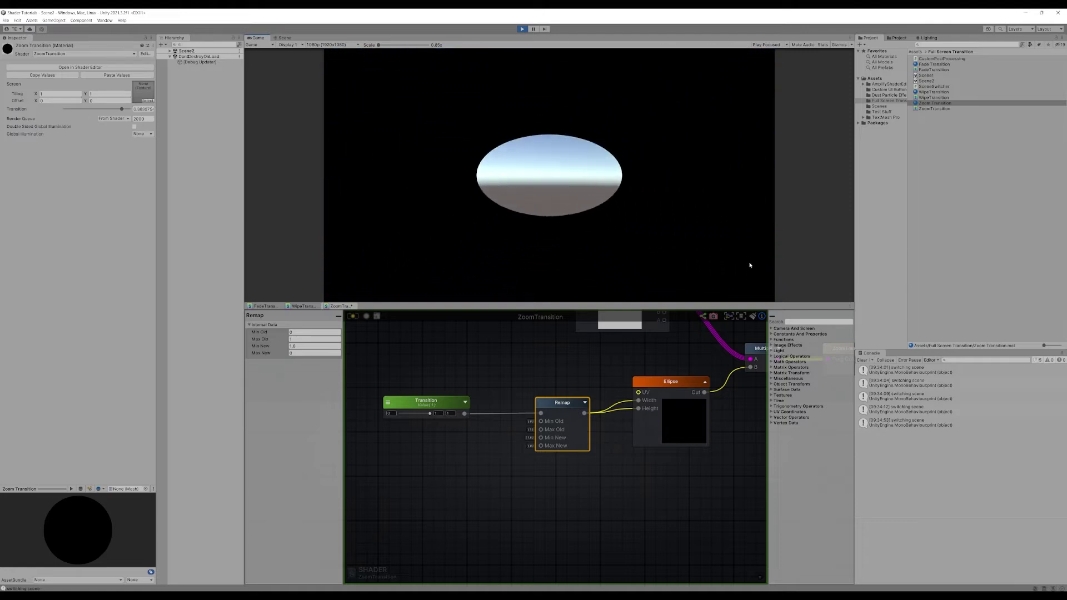
pyautogui.click(609, 107)
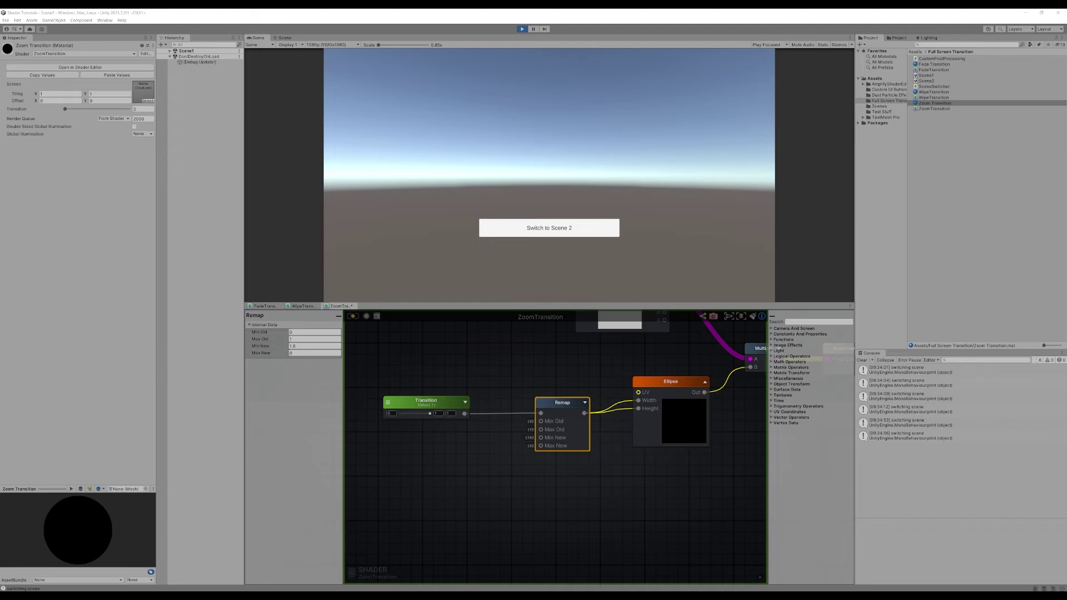
# Add a Screen Params node to the ZoomTransition graph, in the empty area below the Transition property.
pyautogui.click(478, 452)
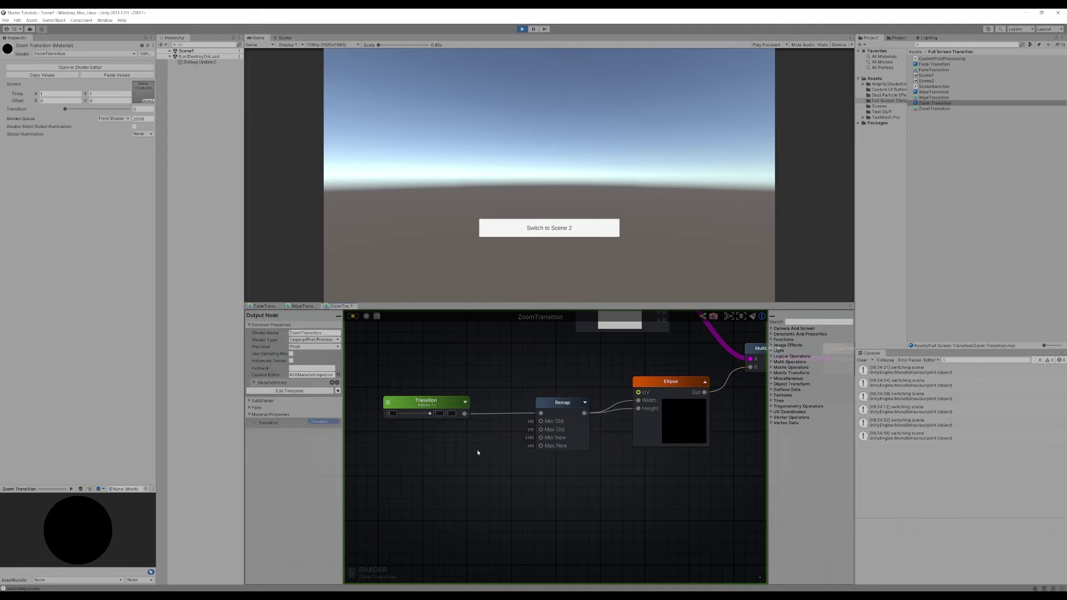
pyautogui.click(448, 407)
pyautogui.scroll(-4, 606, 412)
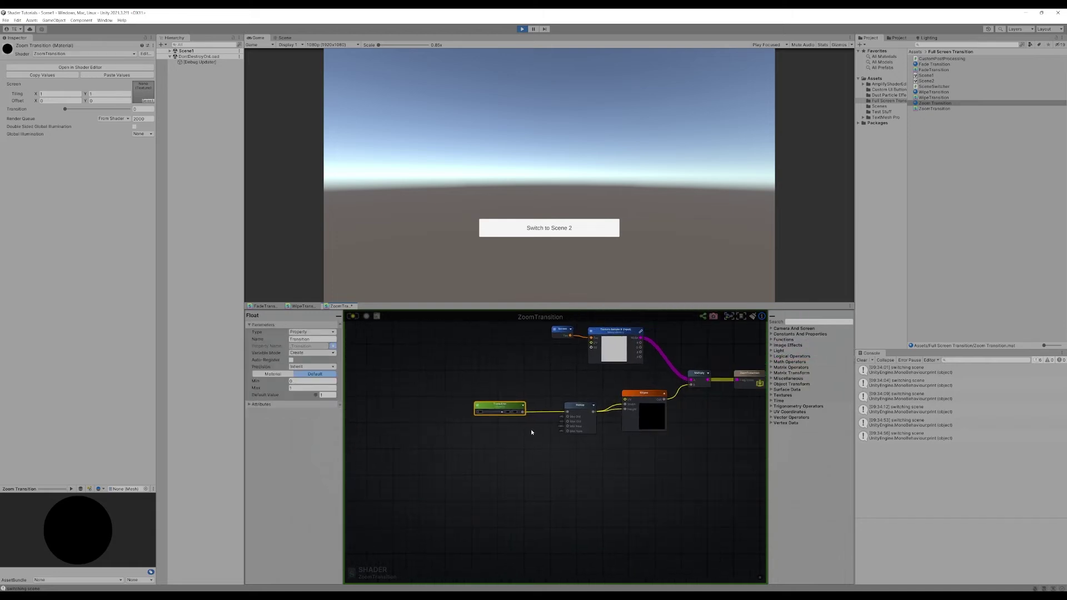
pyautogui.moveTo(531, 432); pyautogui.dragTo(583, 422, button='middle')
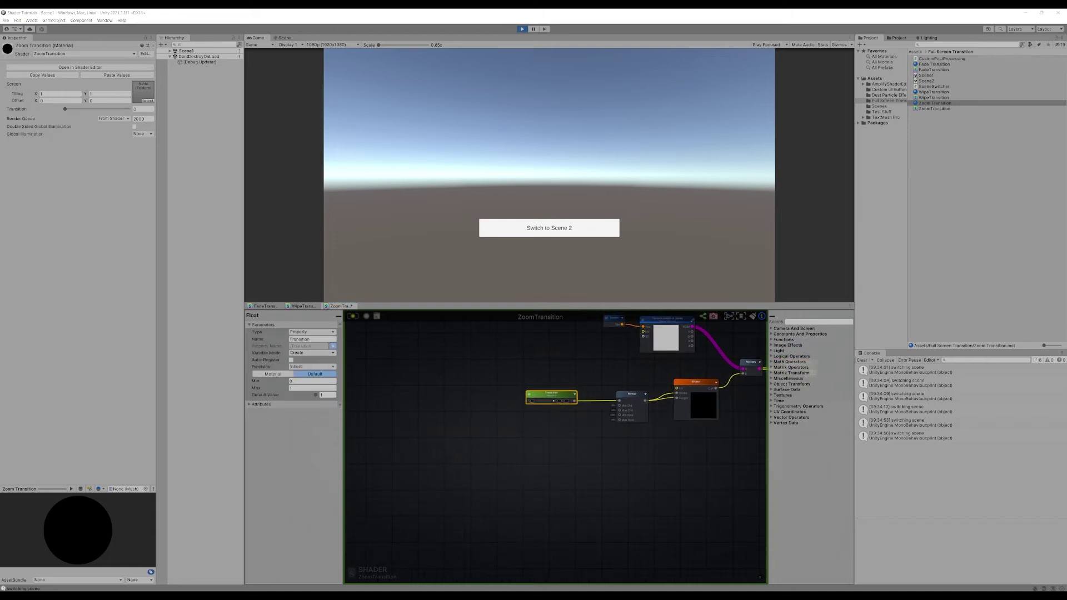
pyautogui.click(484, 435)
pyautogui.scroll(3, 484, 435)
pyautogui.rightClick(484, 439)
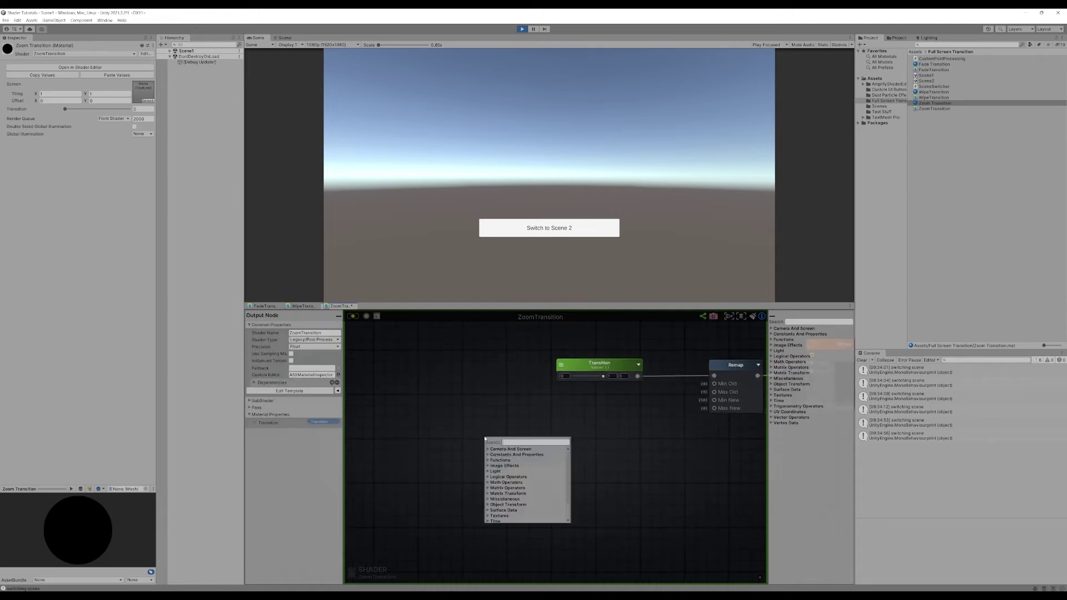
pyautogui.write('screen pa')
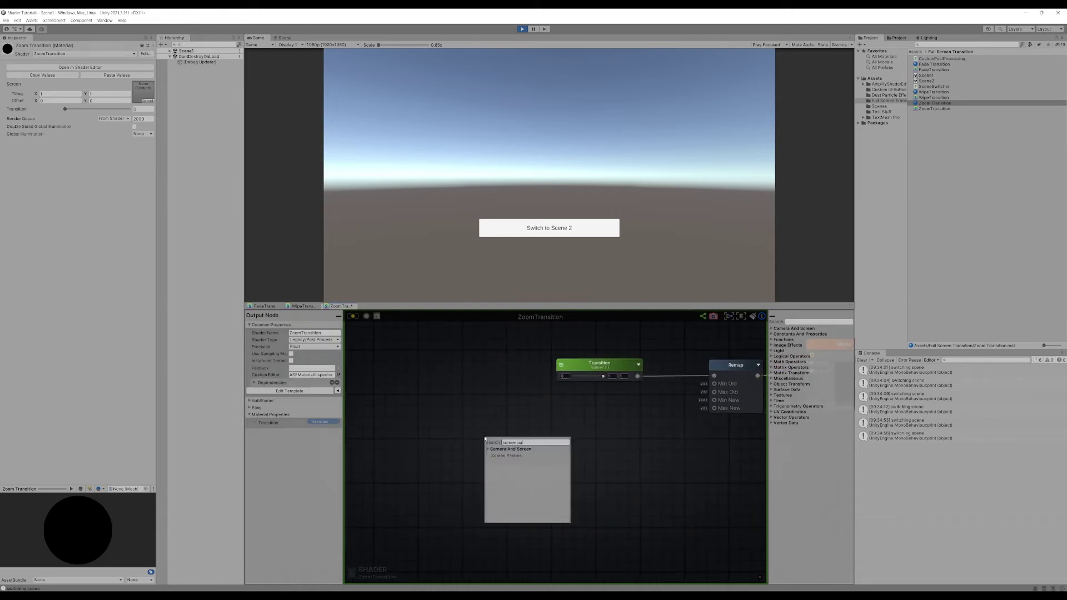
pyautogui.click(513, 456)
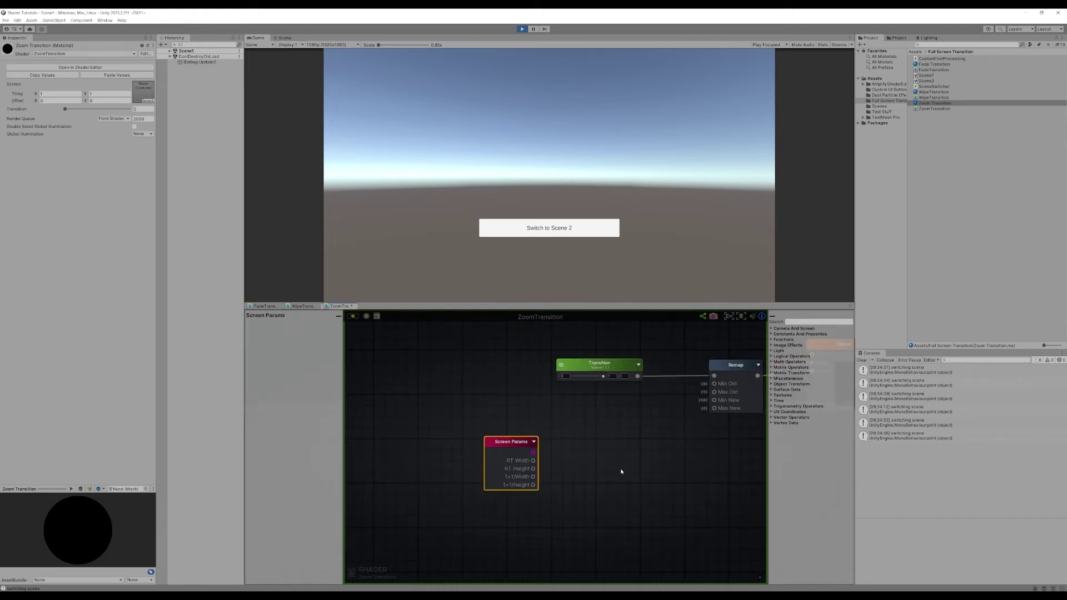
# Add a Divide node beside Screen Params, connecting RT Width to its A input and RT Height to its B input.
pyautogui.moveTo(621, 471); pyautogui.dragTo(574, 456, button='middle')
pyautogui.moveTo(460, 426); pyautogui.dragTo(443, 431)
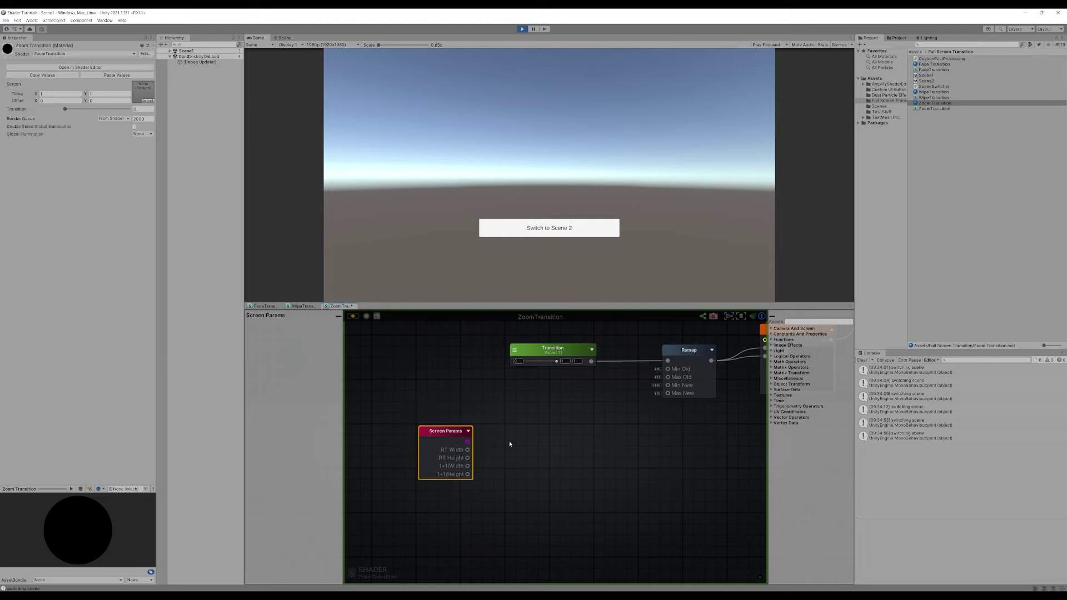
pyautogui.moveTo(509, 443); pyautogui.dragTo(502, 454, button='middle')
pyautogui.click(523, 437)
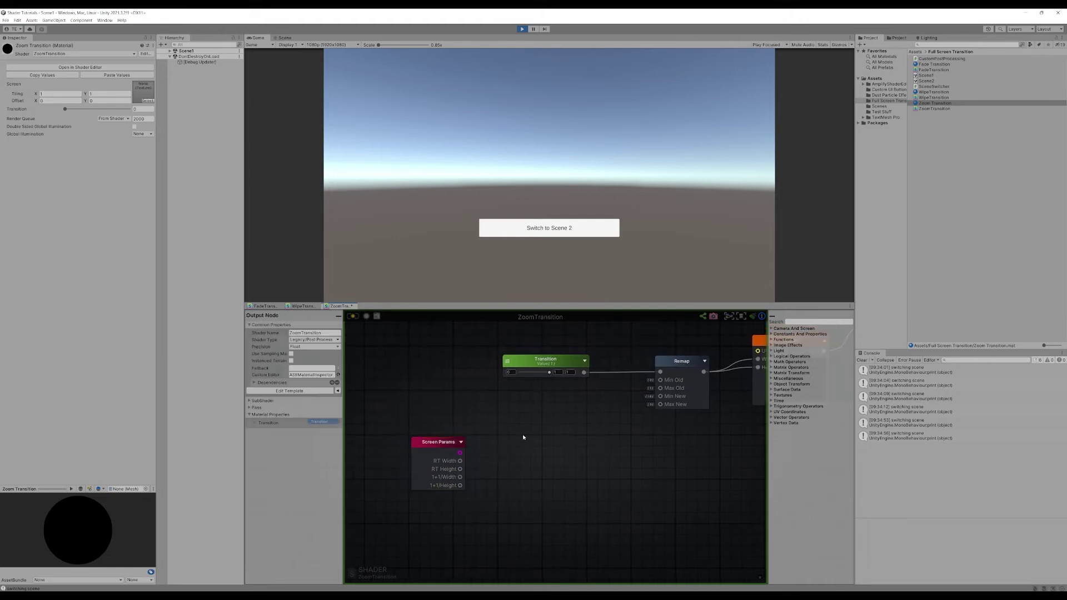
pyautogui.rightClick(523, 437)
pyautogui.write('div')
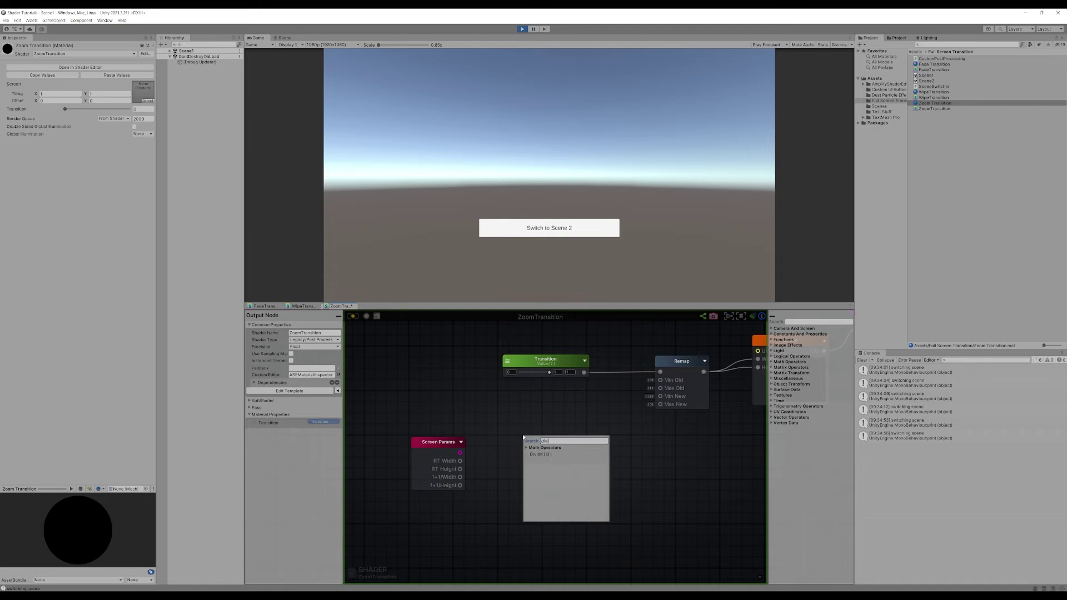
pyautogui.press('Return')
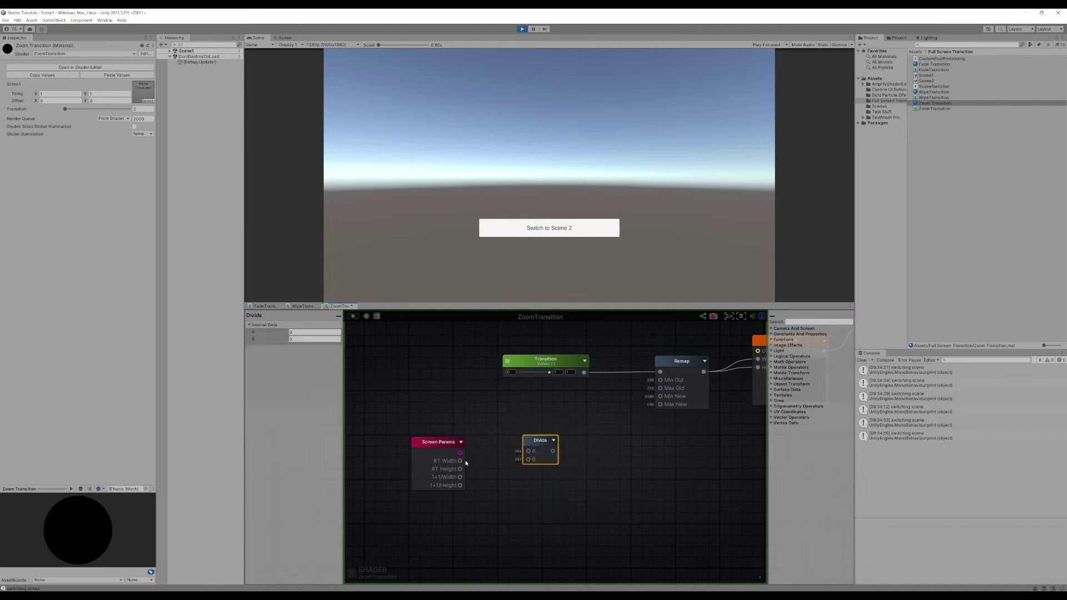
pyautogui.moveTo(460, 461); pyautogui.dragTo(528, 451)
pyautogui.moveTo(460, 469); pyautogui.dragTo(586, 473)
pyautogui.moveTo(586, 473); pyautogui.dragTo(549, 472, button='right')
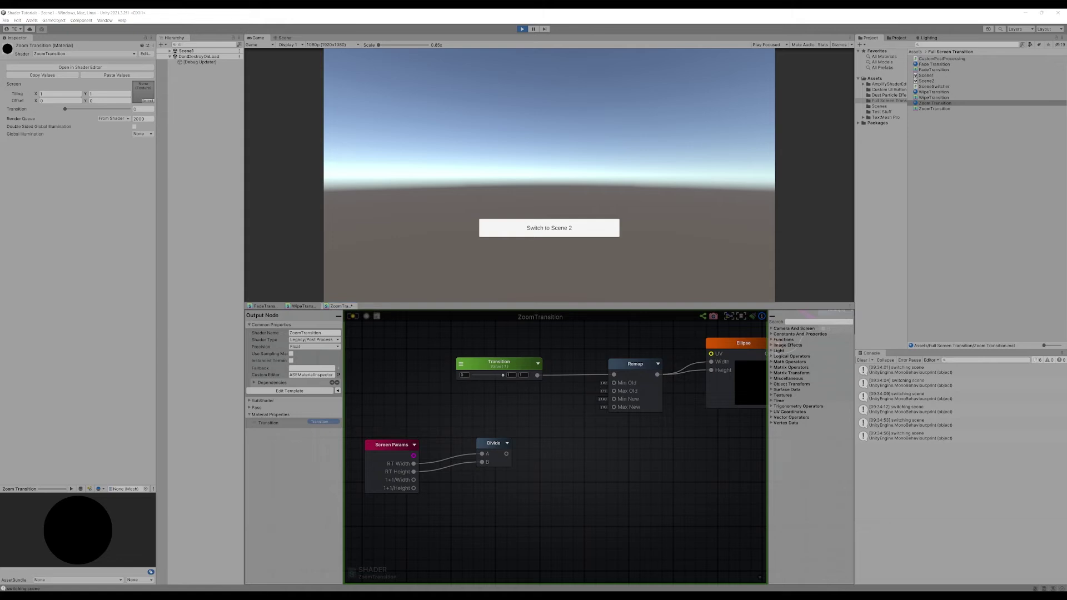
# Make room between Remap and Ellipse, add a Multiply node there, and connect the Divide output to its B input.
pyautogui.moveTo(489, 412); pyautogui.dragTo(572, 354)
pyautogui.click(639, 399)
pyautogui.rightClick(640, 400)
pyautogui.write('mul')
pyautogui.click(660, 432)
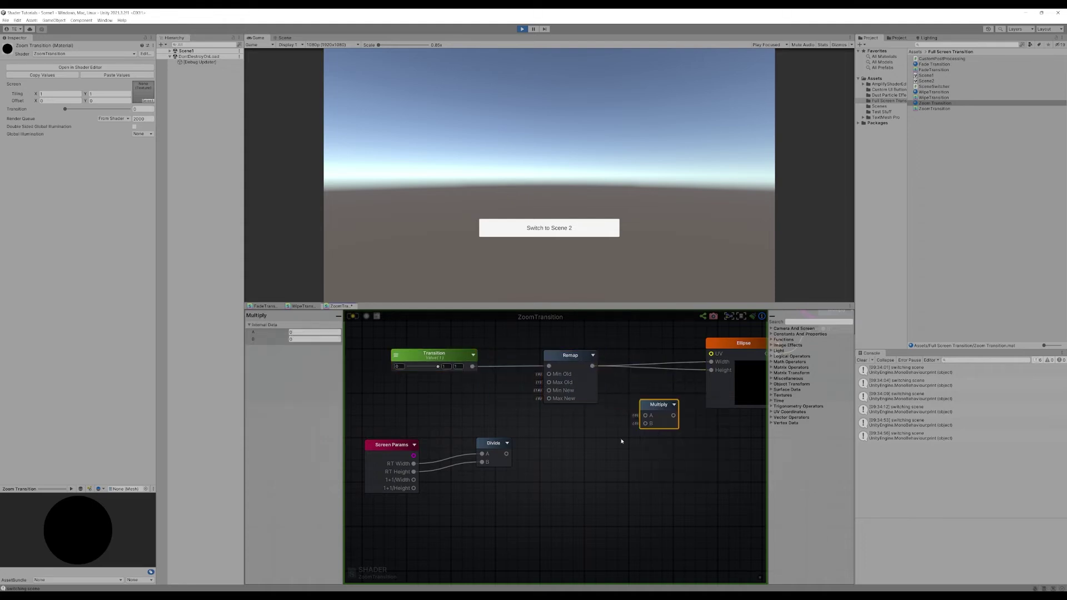
pyautogui.moveTo(507, 453); pyautogui.dragTo(645, 424)
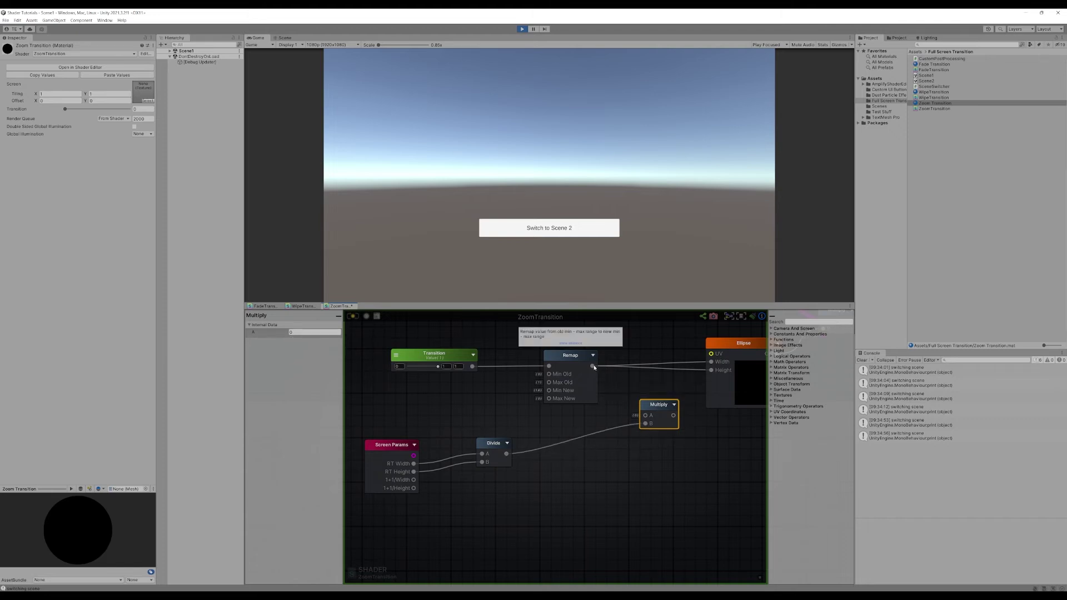
# Connect Remap to the Multiply node's A input and its output to the Ellipse's Width, save the shader, and check the Transition slider.
pyautogui.moveTo(585, 356); pyautogui.dragTo(541, 358)
pyautogui.moveTo(587, 355); pyautogui.dragTo(593, 365, button='middle')
pyautogui.moveTo(560, 379); pyautogui.dragTo(652, 424)
pyautogui.moveTo(666, 420); pyautogui.dragTo(717, 362)
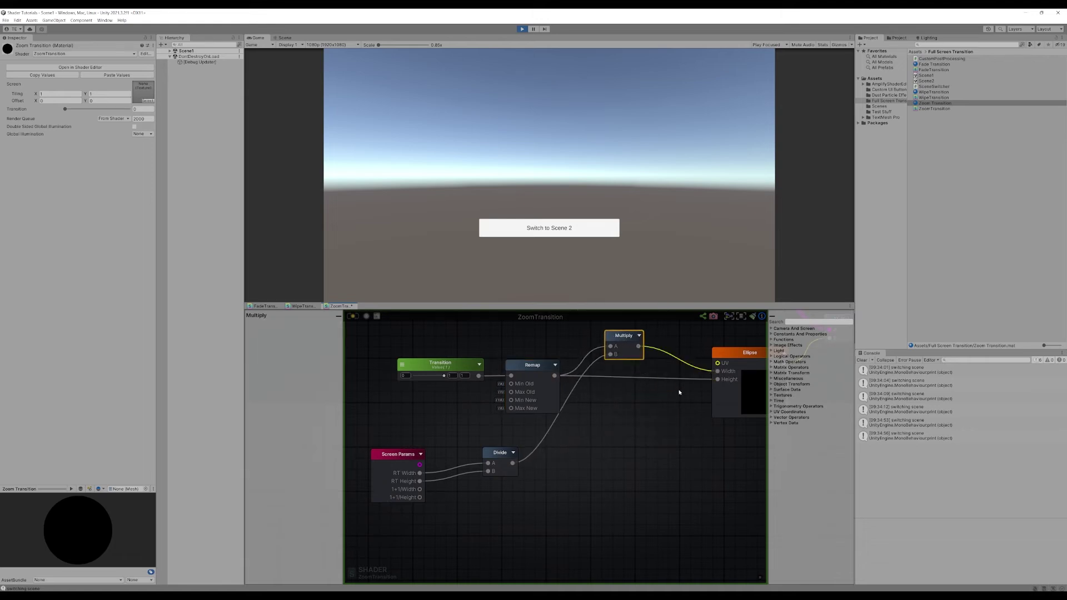
pyautogui.moveTo(658, 396); pyautogui.dragTo(601, 398, button='middle')
pyautogui.scroll(-3, 611, 439)
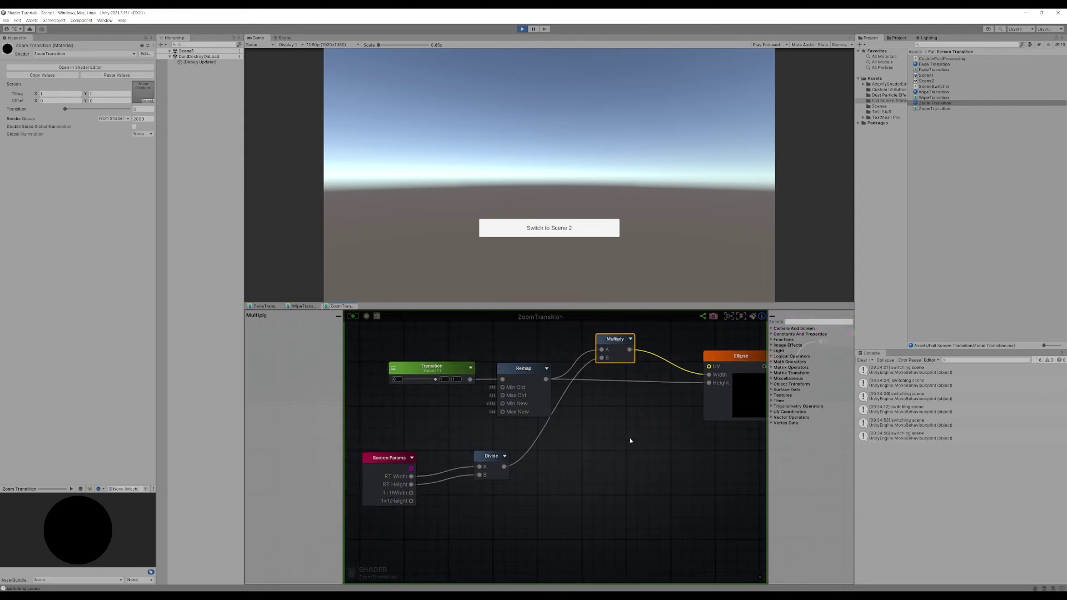
pyautogui.moveTo(65, 109)
pyautogui.mouseDown()
pyautogui.moveTo(114, 113)
pyautogui.moveTo(53, 112)
pyautogui.mouseUp()
# Swap the Divide inputs so RT Height feeds A and RT Width feeds B, save the shader, and test the material's Transition slider.
pyautogui.click(484, 480)
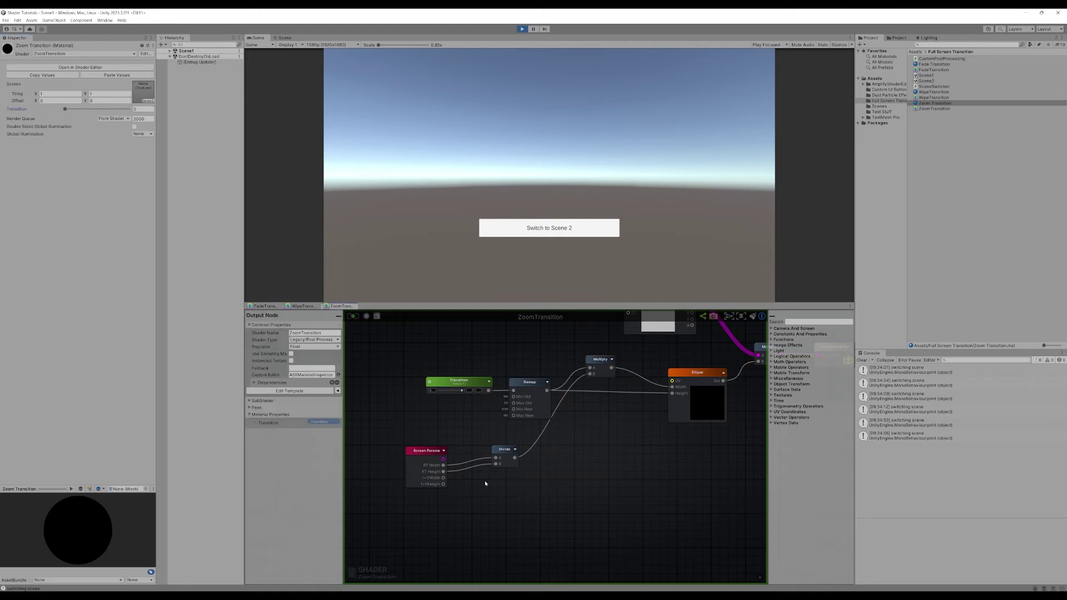
pyautogui.scroll(2, 485, 480)
pyautogui.moveTo(502, 461); pyautogui.dragTo(500, 459)
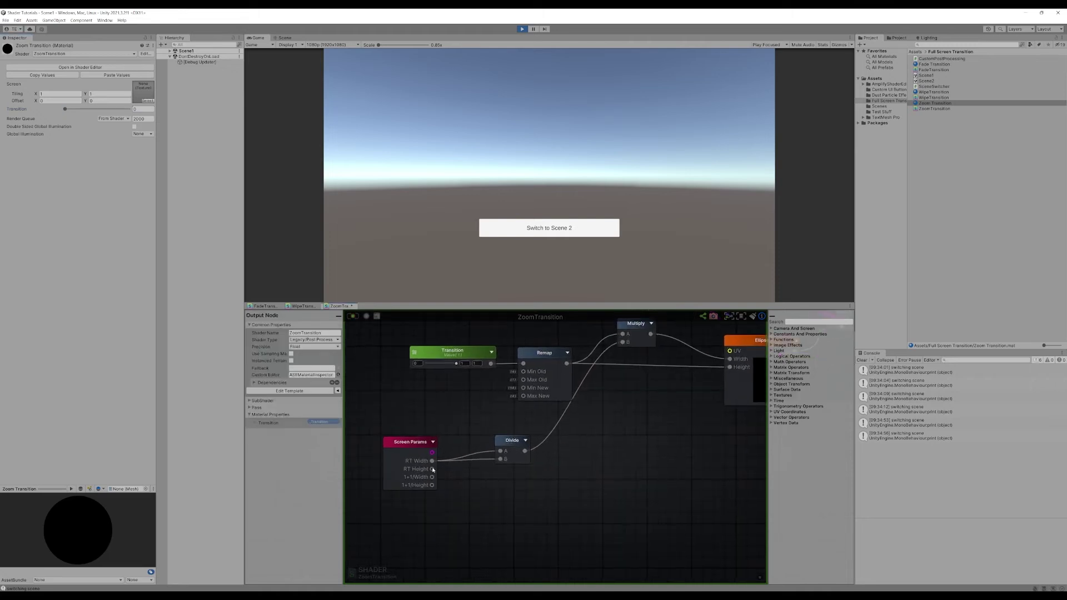
pyautogui.moveTo(432, 468); pyautogui.dragTo(498, 451)
pyautogui.moveTo(505, 470); pyautogui.dragTo(479, 477, button='middle')
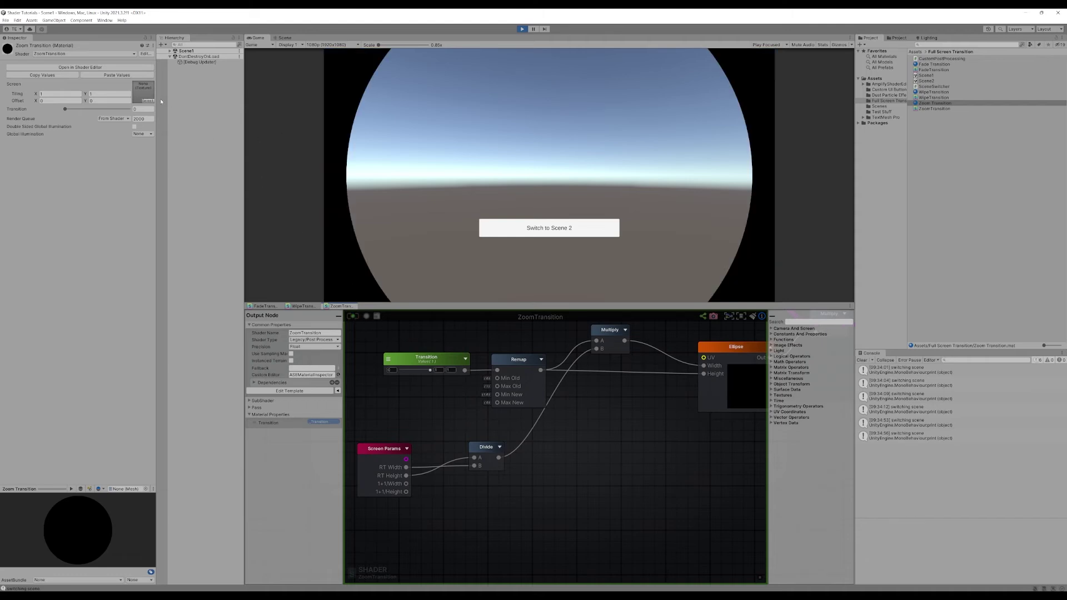
pyautogui.moveTo(75, 109); pyautogui.dragTo(41, 108)
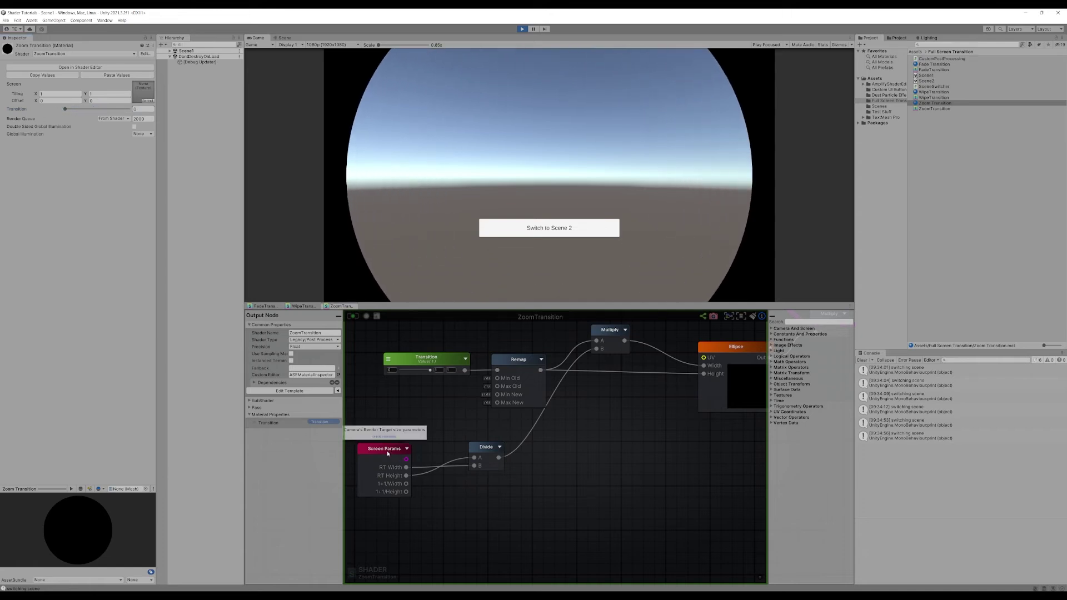
# Move the Ellipse node closer to the Multiply node, save the shader, and check the circle's shape with the material's Transition slider.
pyautogui.click(397, 489)
pyautogui.moveTo(463, 500); pyautogui.dragTo(475, 494, button='middle')
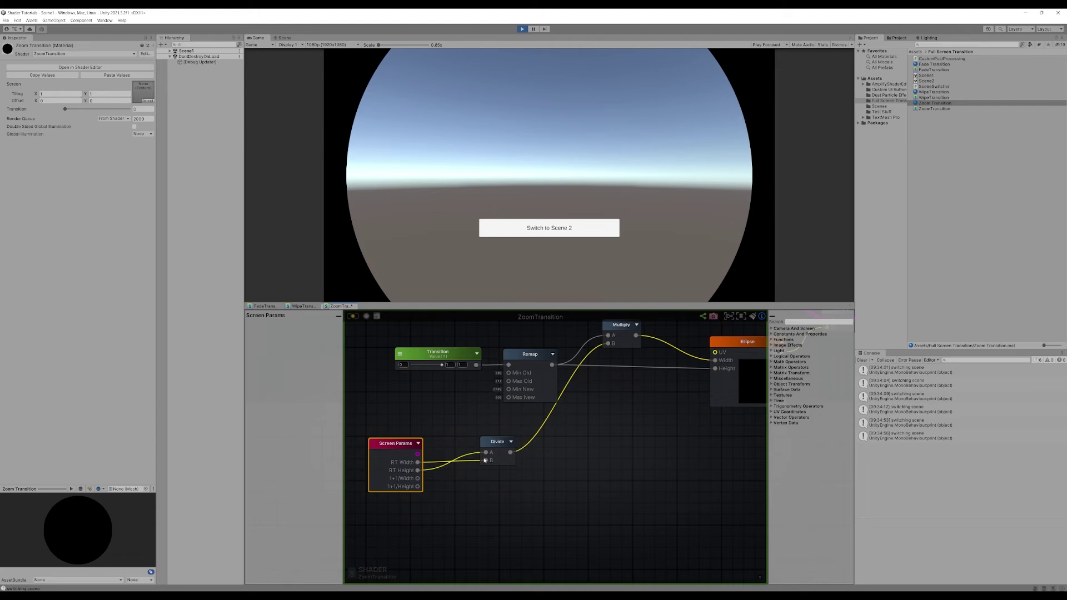
pyautogui.moveTo(583, 444); pyautogui.dragTo(570, 460, button='middle')
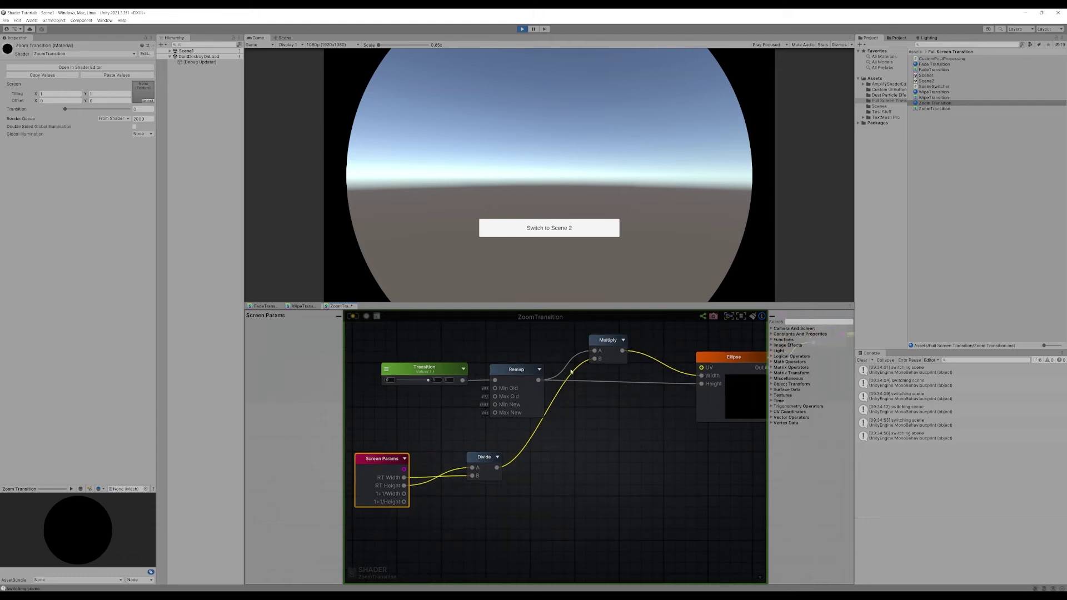
pyautogui.moveTo(708, 380); pyautogui.dragTo(678, 381)
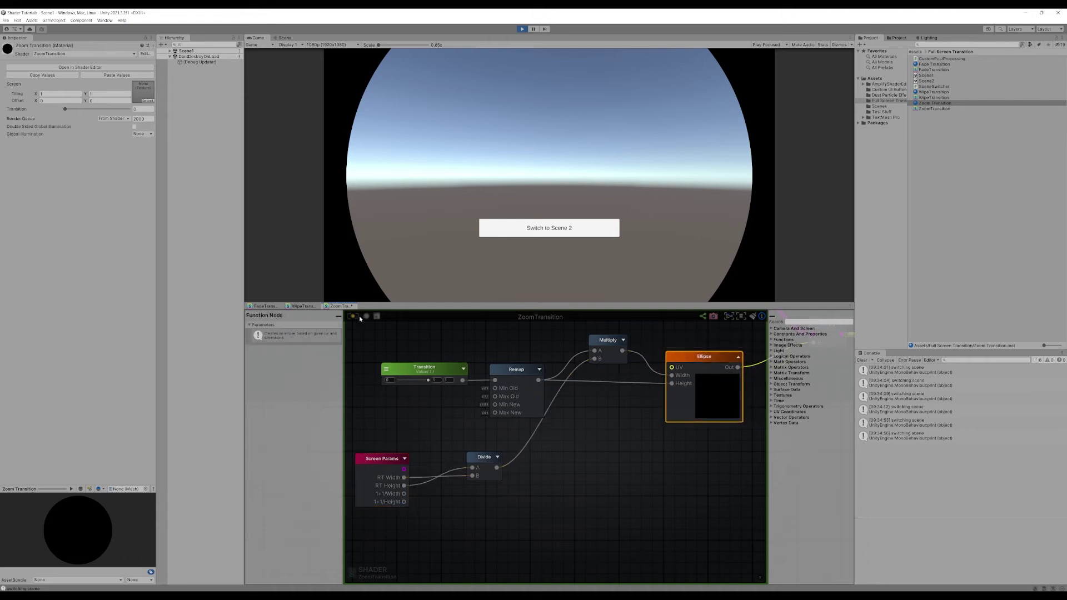
pyautogui.scroll(-3, 377, 327)
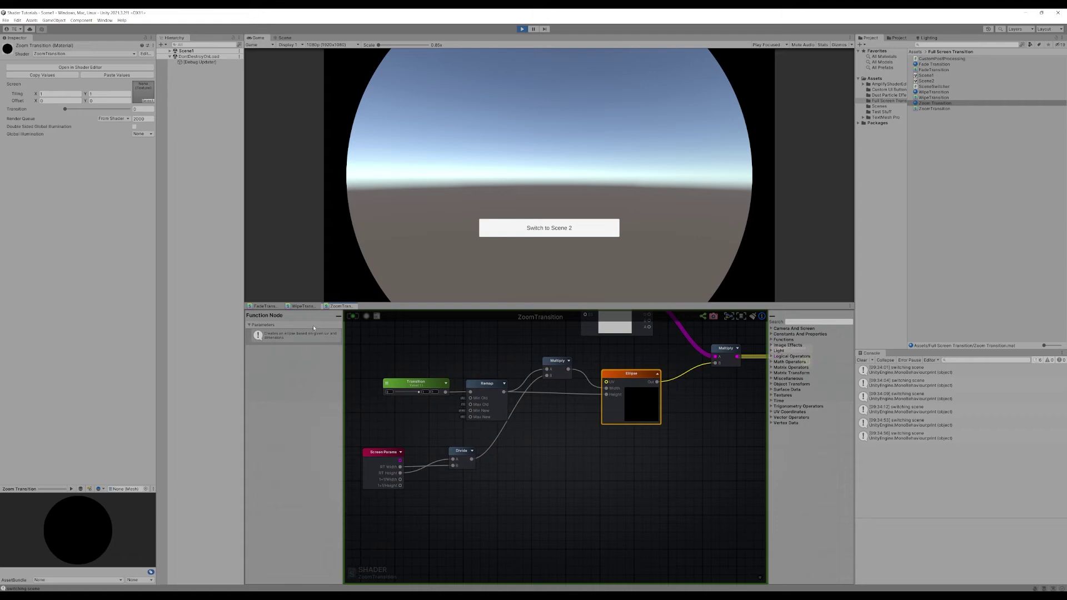
pyautogui.moveTo(72, 112)
pyautogui.mouseDown()
pyautogui.moveTo(94, 112)
pyautogui.moveTo(58, 109)
pyautogui.moveTo(125, 112)
pyautogui.moveTo(65, 113)
pyautogui.mouseUp()
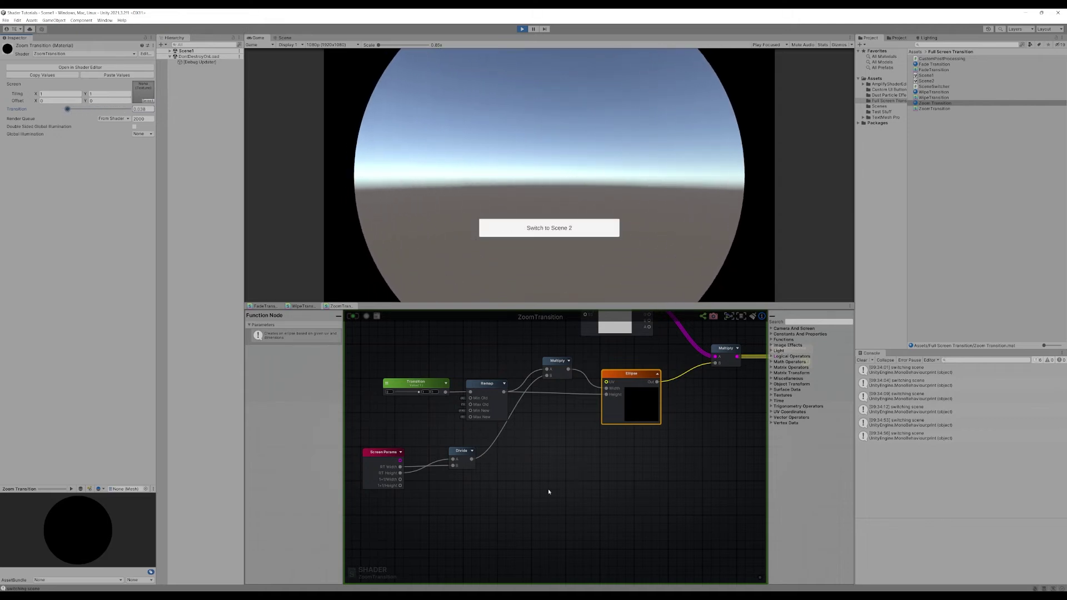
# Switch the game view to the 1080 x 1920 portrait resolution and set the material's Transition to 0.42 to inspect the circle.
pyautogui.scroll(3, 570, 485)
pyautogui.scroll(-3, 484, 415)
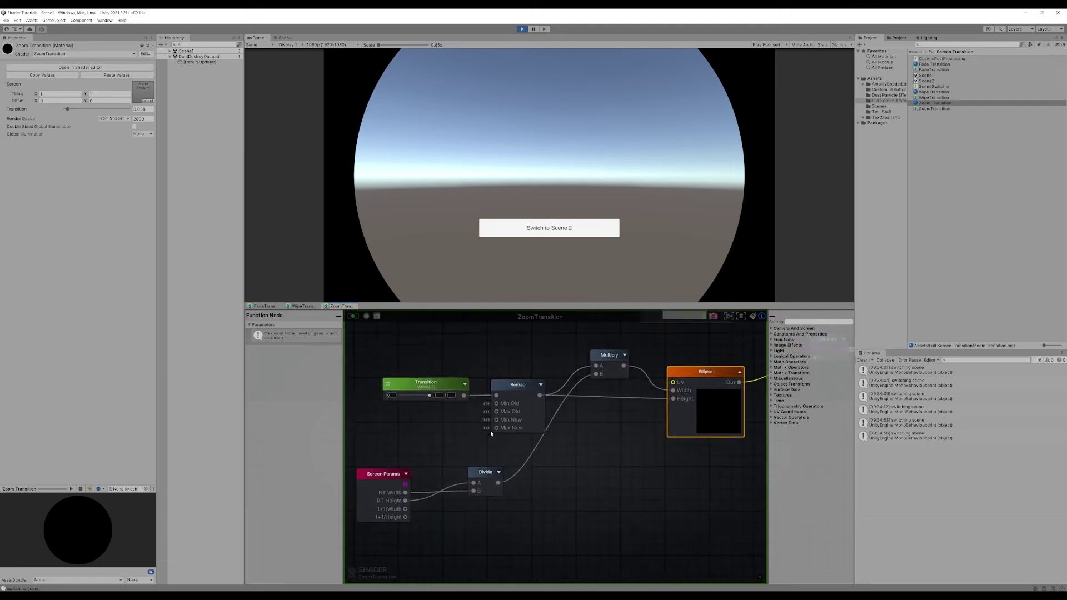
pyautogui.click(334, 45)
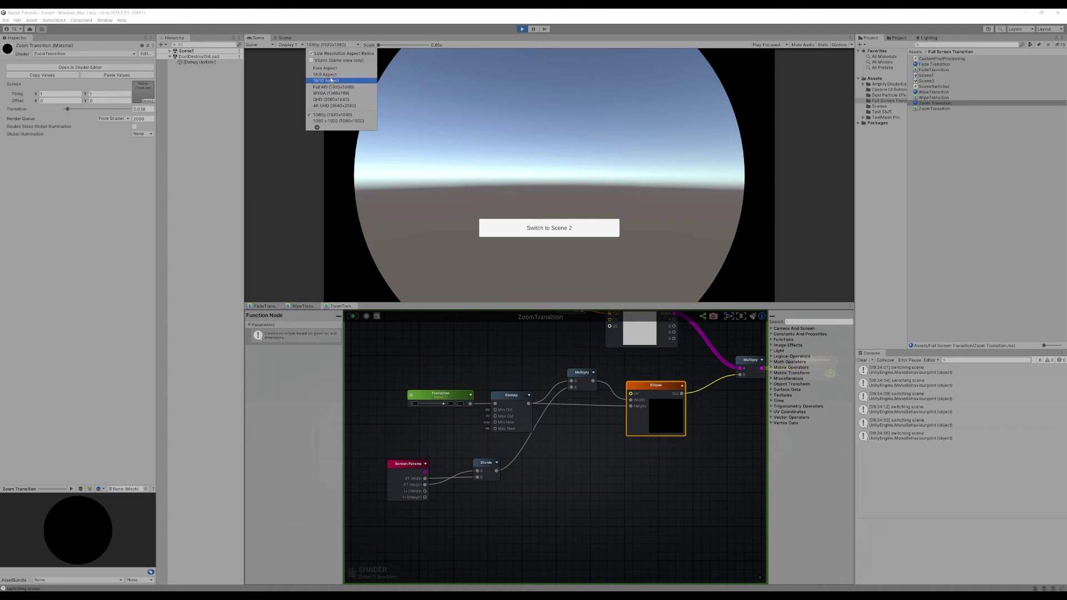
pyautogui.click(333, 121)
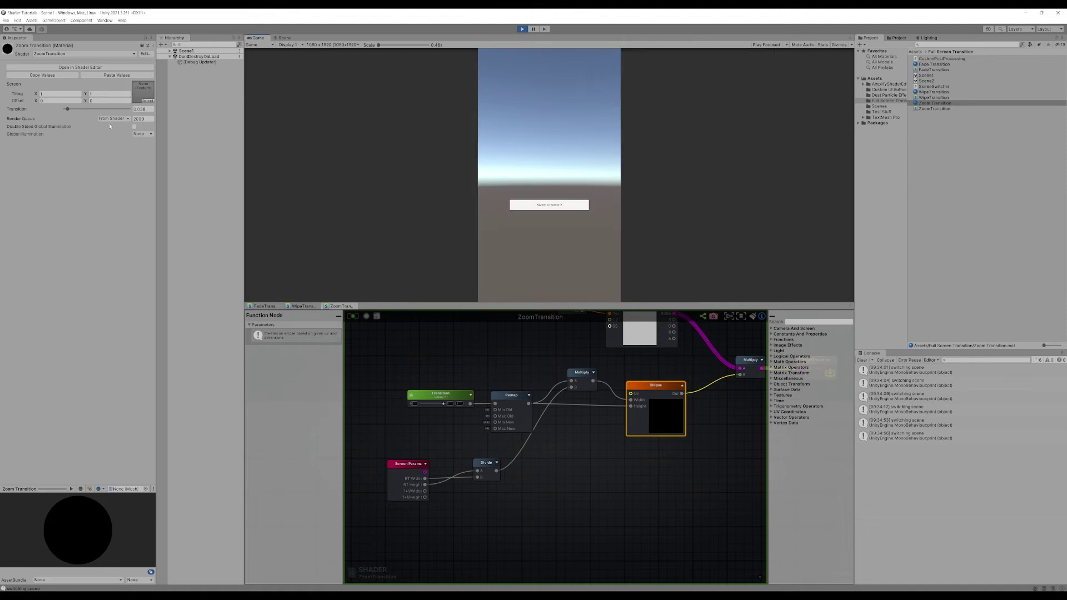
pyautogui.moveTo(67, 108); pyautogui.dragTo(92, 124)
# Return the game view to the 1080p landscape resolution and lower the material's Transition to 0 to inspect the circle's coverage.
pyautogui.click(331, 44)
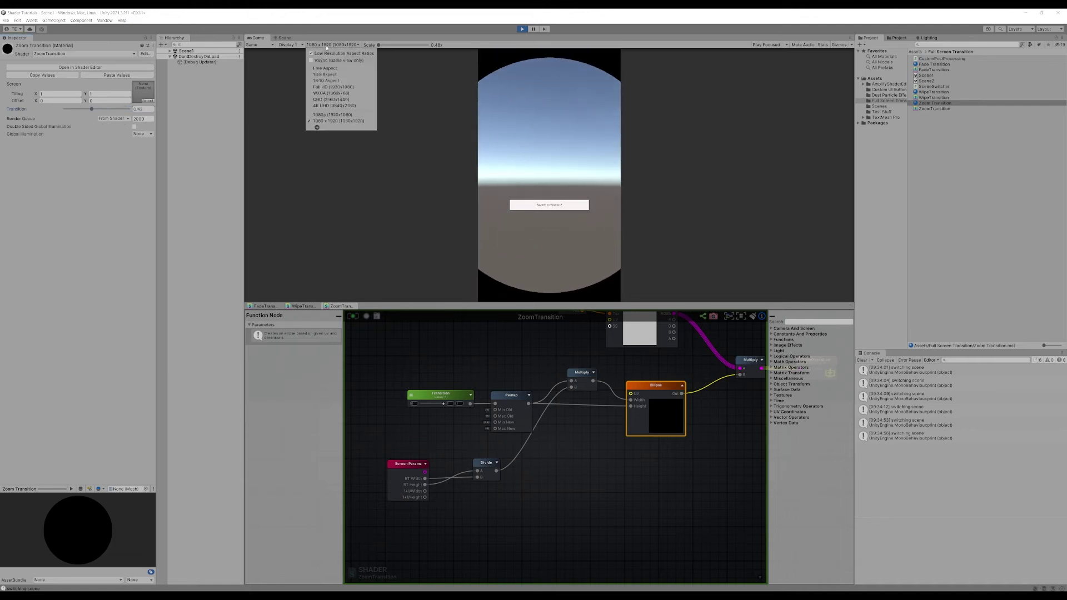
pyautogui.click(333, 114)
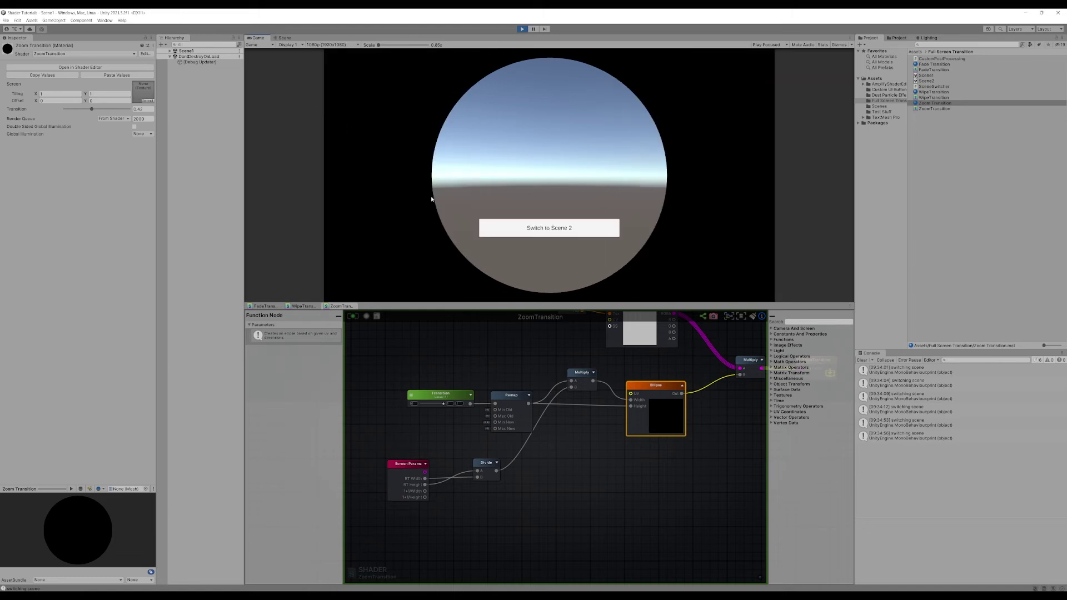
pyautogui.scroll(3, 483, 369)
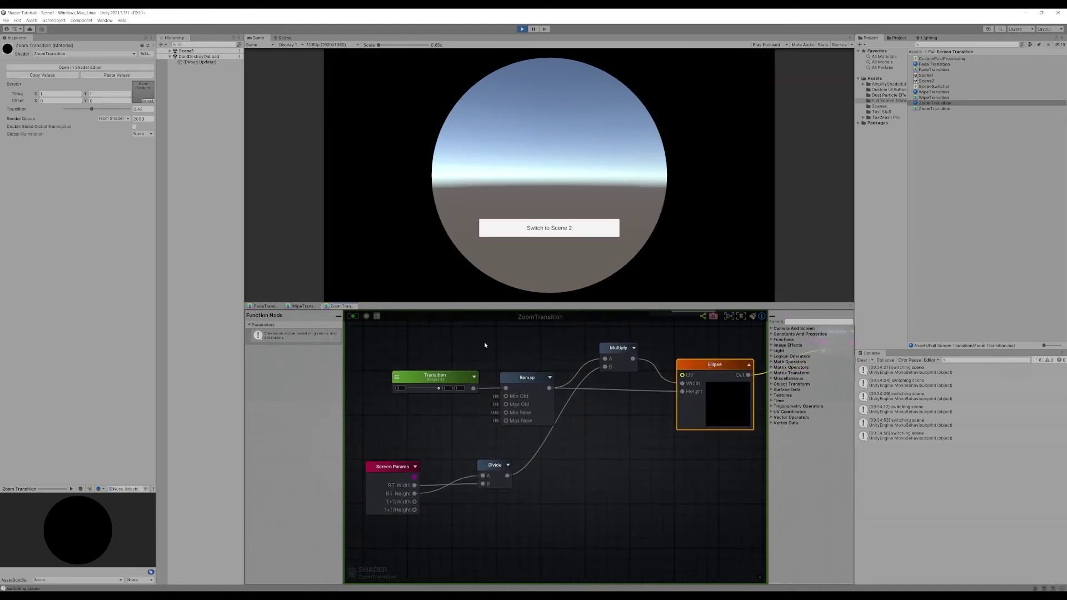
pyautogui.scroll(-3, 483, 369)
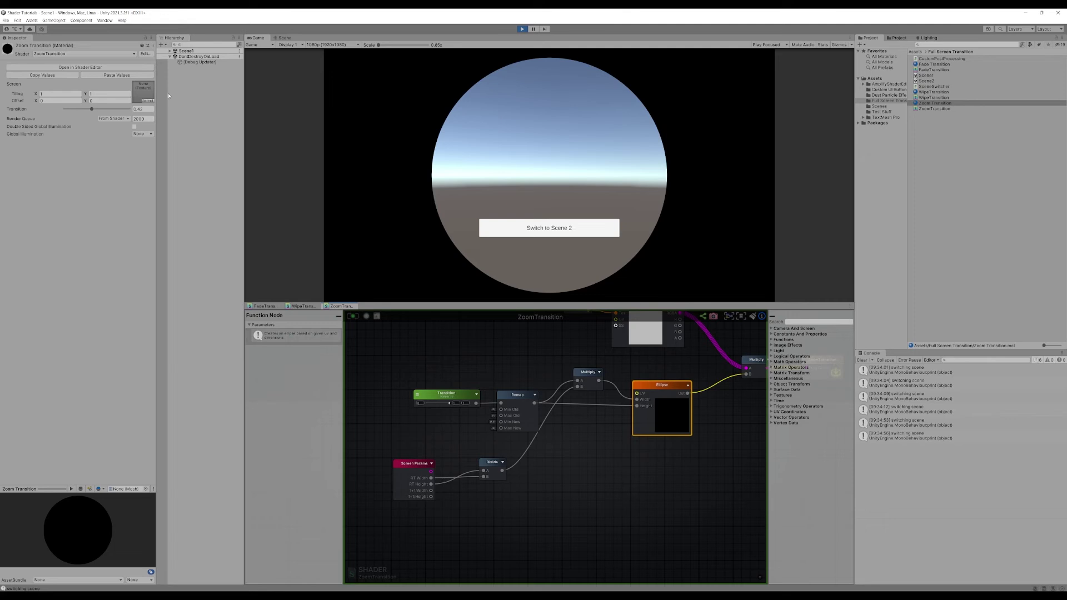
pyautogui.moveTo(91, 109); pyautogui.dragTo(44, 110)
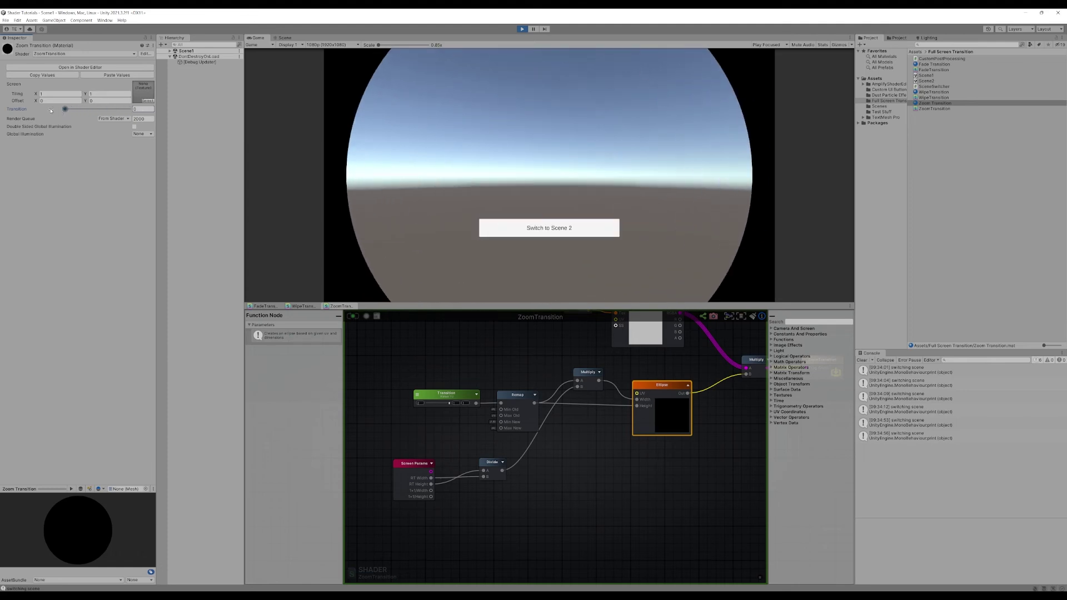
# Raise the Remap node's Min New to about 2 so the circle covers the screen corners, and save the shader.
pyautogui.scroll(3, 498, 409)
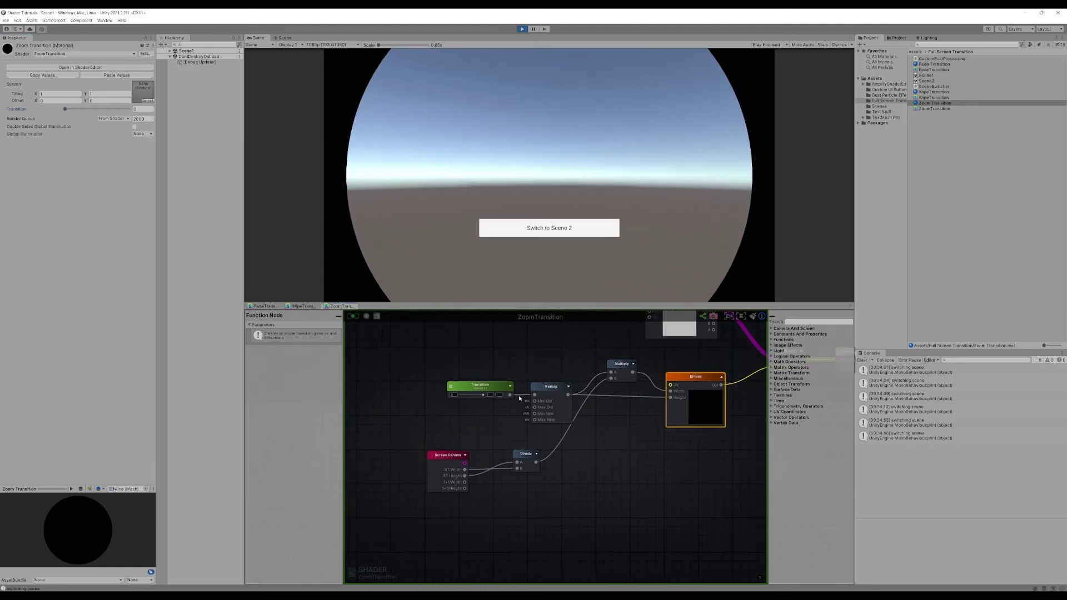
pyautogui.click(547, 387)
pyautogui.click(309, 346)
pyautogui.write('23')
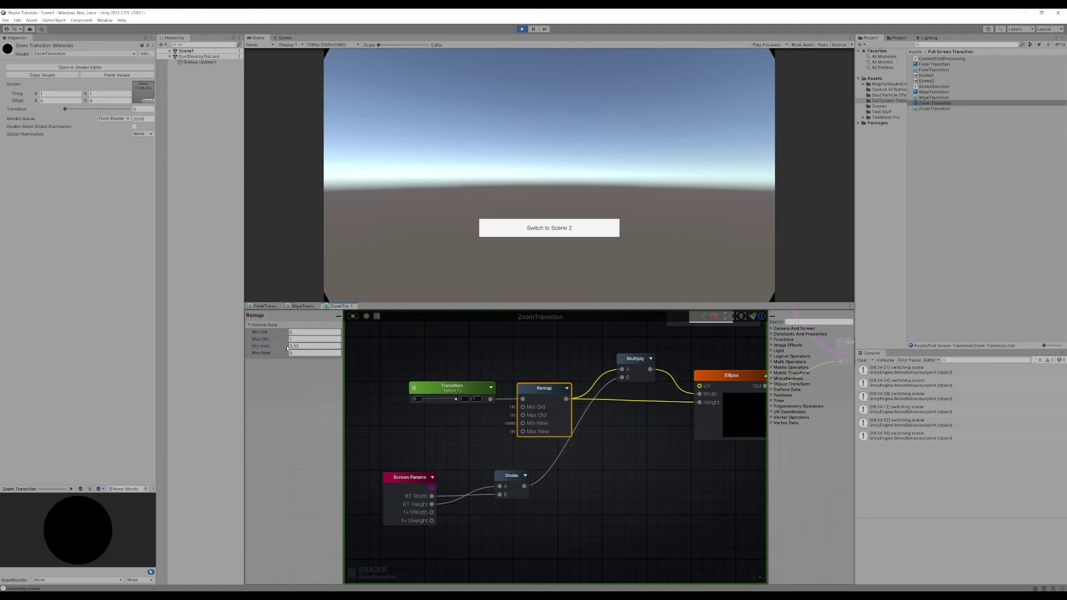
pyautogui.click(305, 346)
pyautogui.write('2.5')
# Check the start of the Transition slider, and test the circular zoom by switching to Scene 2 and back to Scene 1.
pyautogui.moveTo(68, 110)
pyautogui.mouseDown()
pyautogui.moveTo(138, 110)
pyautogui.moveTo(71, 113)
pyautogui.mouseUp()
pyautogui.click(577, 228)
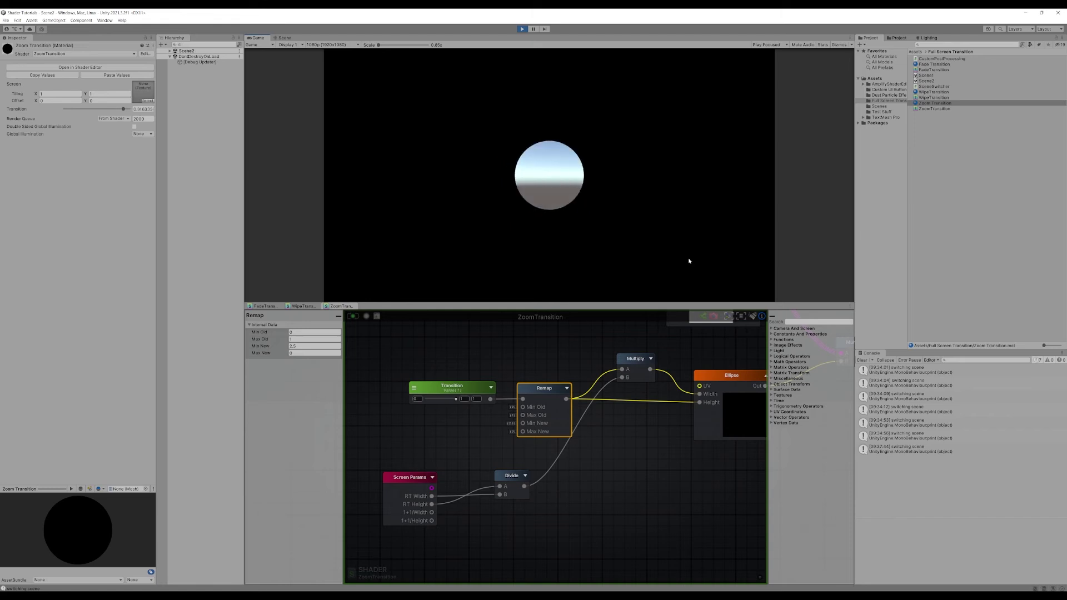
pyautogui.click(601, 108)
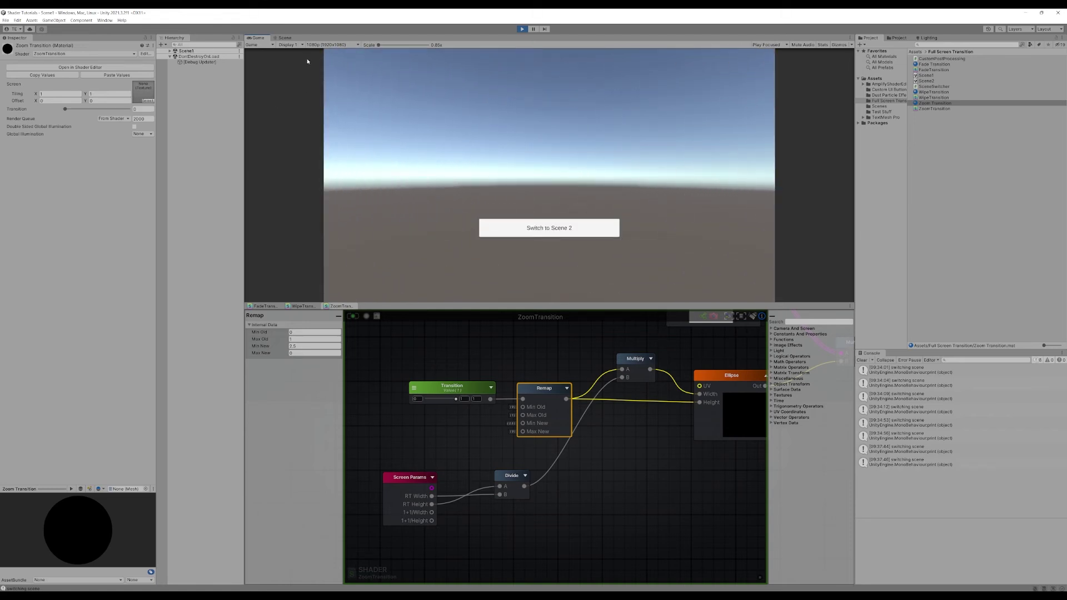
# Preview the zoom at 1080 x 1920 portrait using the Transition slider, and restore the game view to 1080p landscape.
pyautogui.click(335, 44)
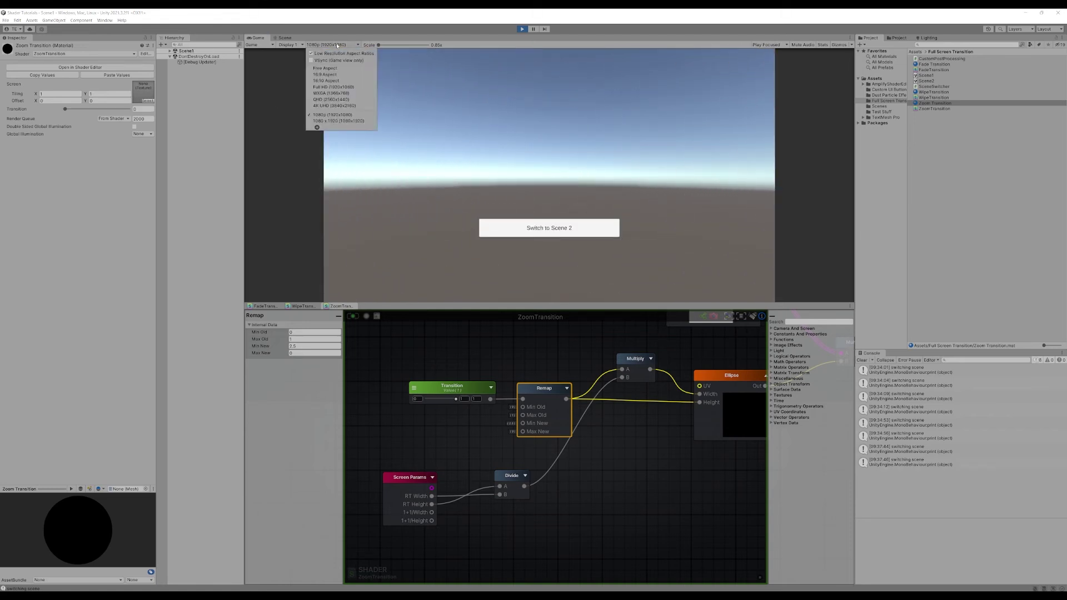
pyautogui.click(330, 118)
pyautogui.moveTo(65, 109)
pyautogui.mouseDown()
pyautogui.moveTo(136, 109)
pyautogui.moveTo(65, 109)
pyautogui.mouseUp()
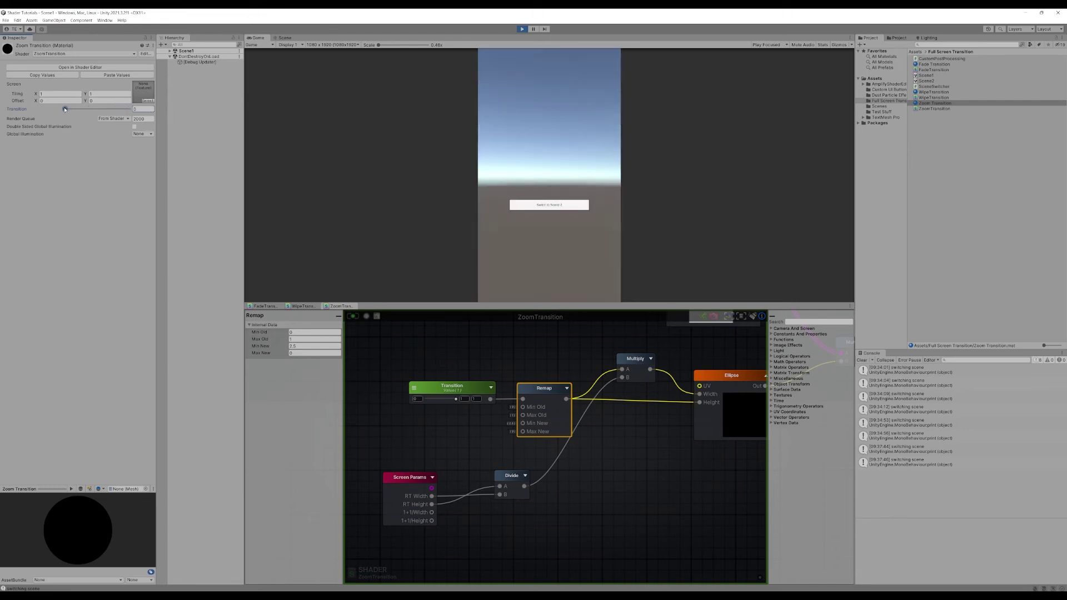
pyautogui.click(320, 44)
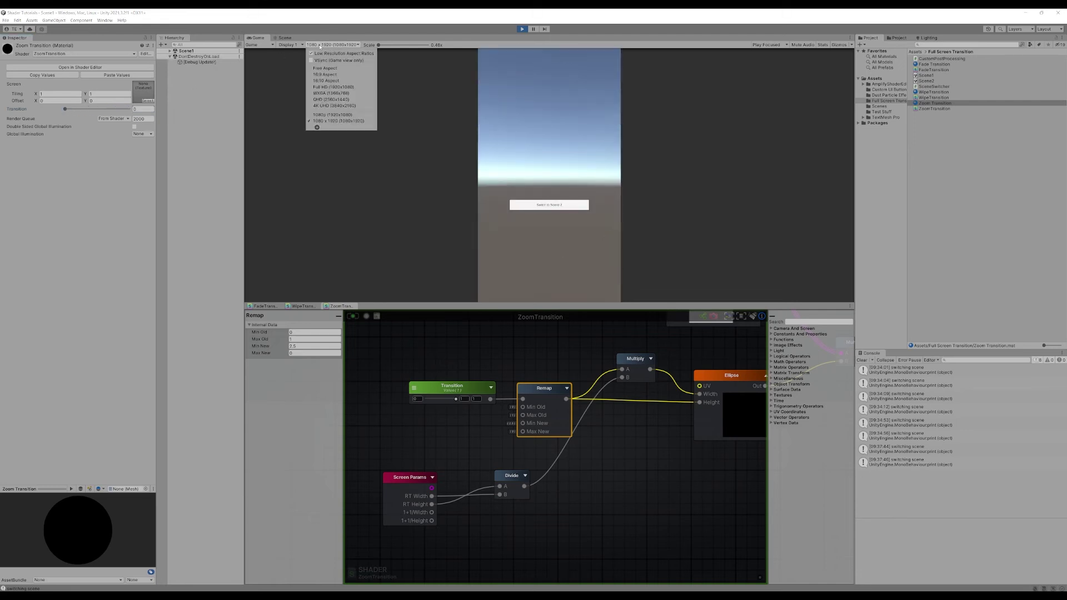
pyautogui.click(333, 115)
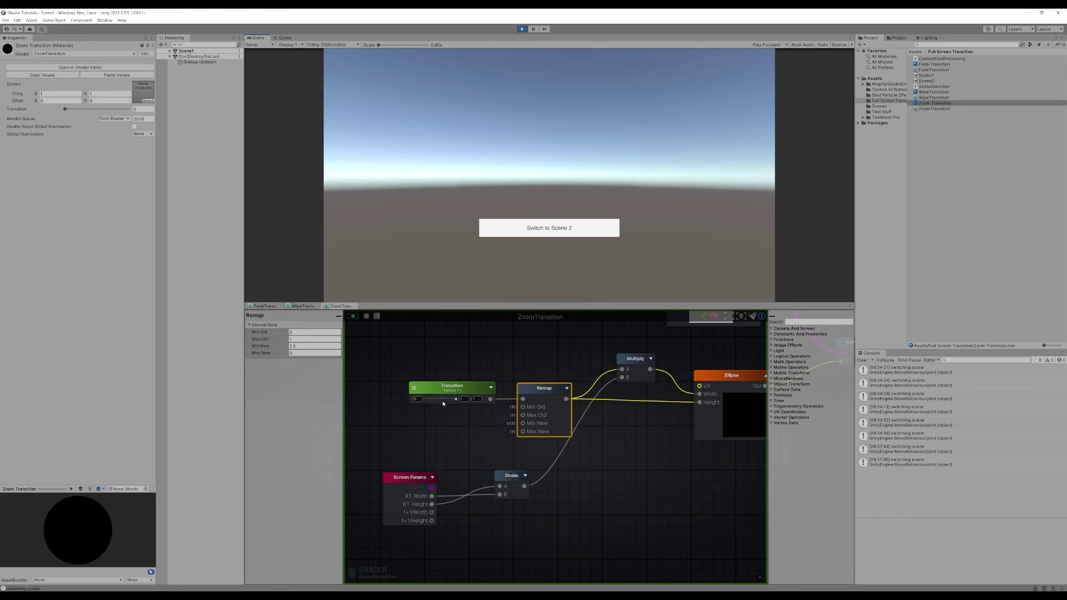
pyautogui.moveTo(455, 399)
pyautogui.mouseDown()
pyautogui.moveTo(429, 400)
pyautogui.moveTo(457, 402)
pyautogui.mouseUp()
pyautogui.scroll(-5, 634, 396)
pyautogui.scroll(3, 539, 462)
pyautogui.scroll(-1, 547, 463)
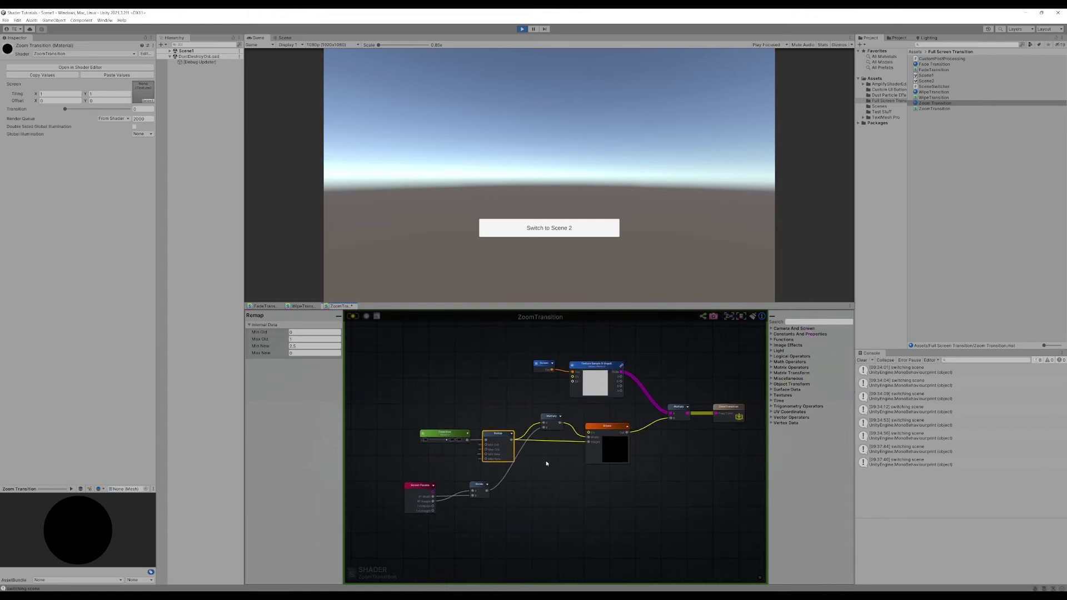
# Stop play mode to return to editing the project.
pyautogui.scroll(1, 547, 463)
pyautogui.moveTo(547, 465); pyautogui.dragTo(528, 480, button='middle')
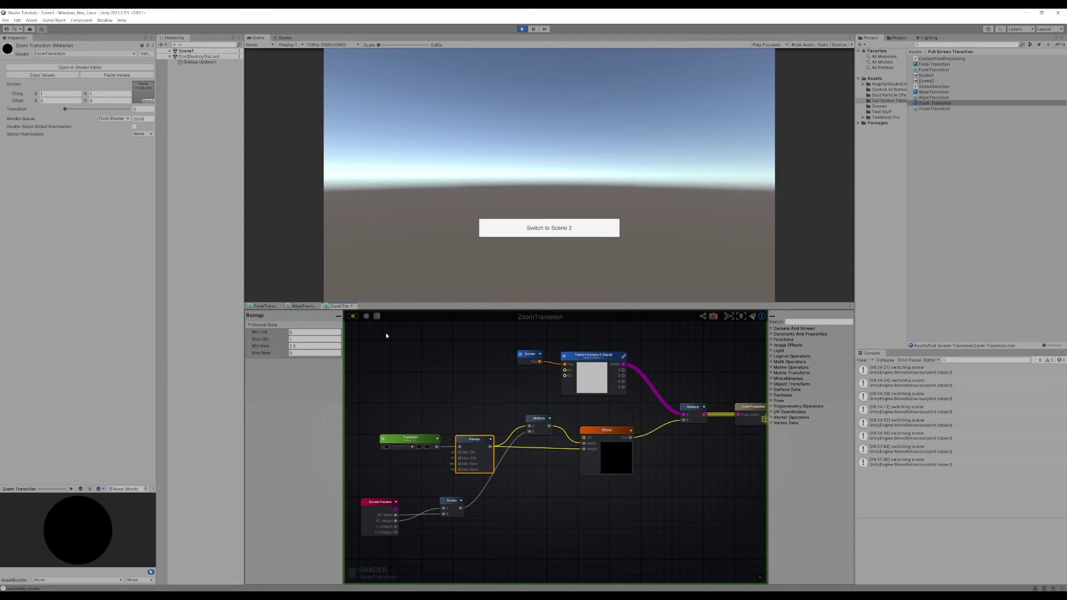
pyautogui.click(522, 29)
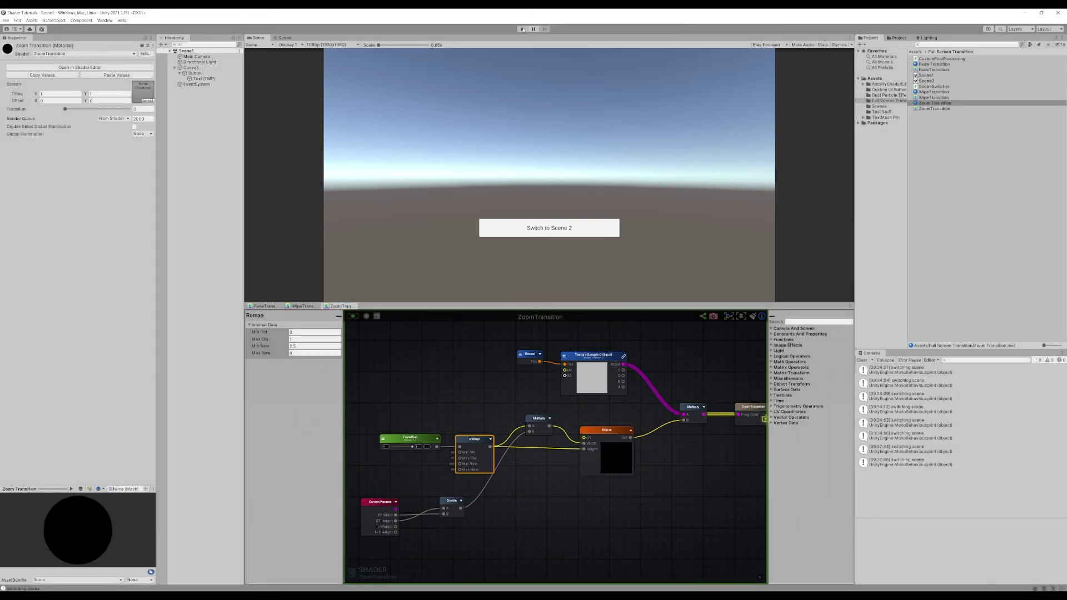
pyautogui.rightClick(931, 171)
pyautogui.moveTo(943, 174)
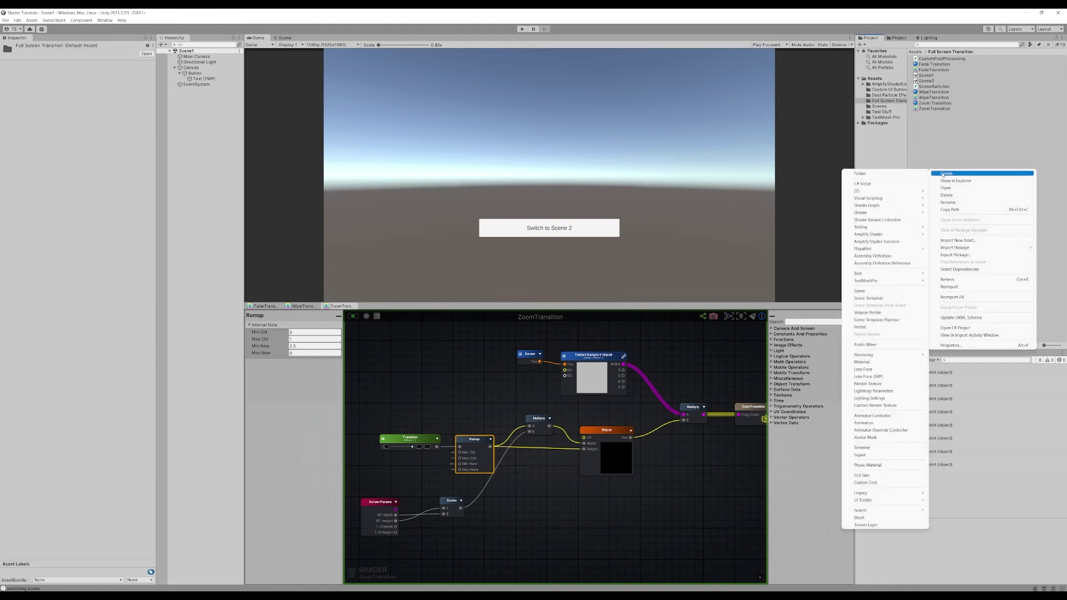
pyautogui.click(644, 102)
# Open an empty Amplify Shader Editor canvas and set its shader type to Legacy/Post Process.
pyautogui.click(105, 20)
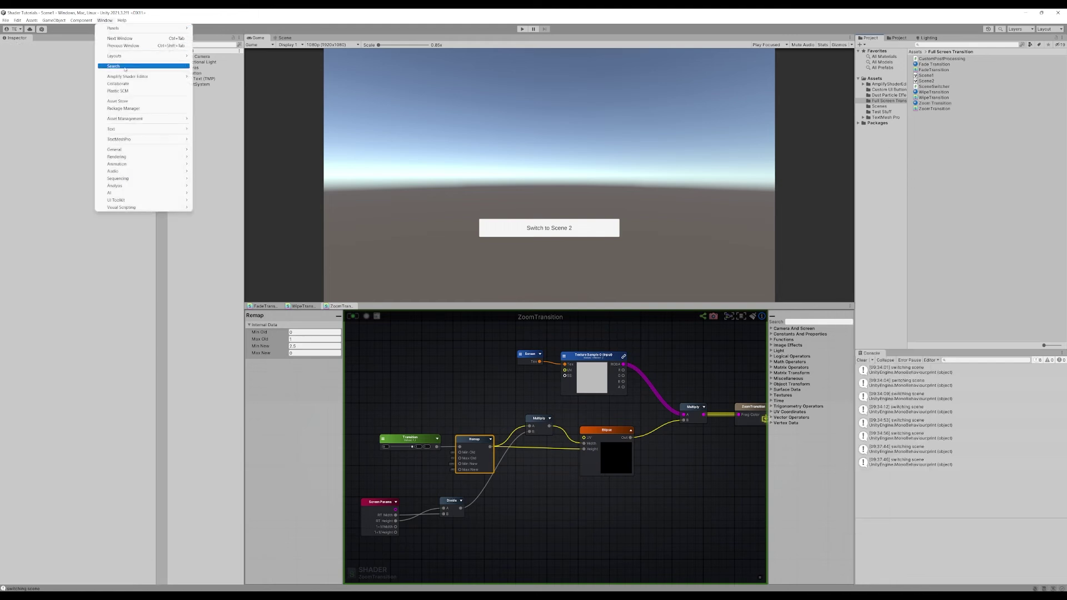
pyautogui.moveTo(144, 76)
pyautogui.click(222, 76)
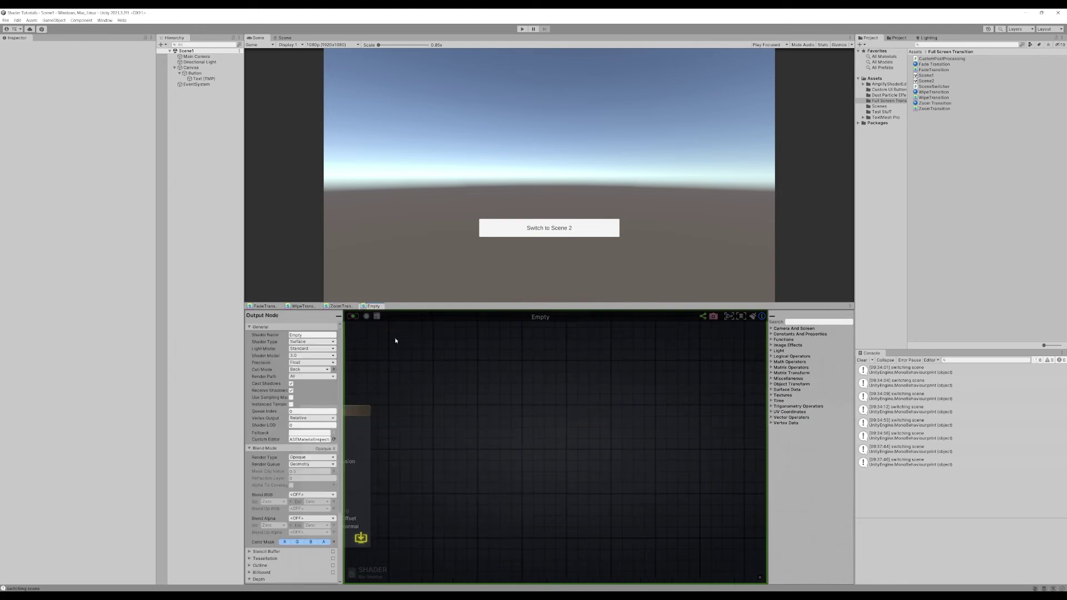
pyautogui.click(311, 341)
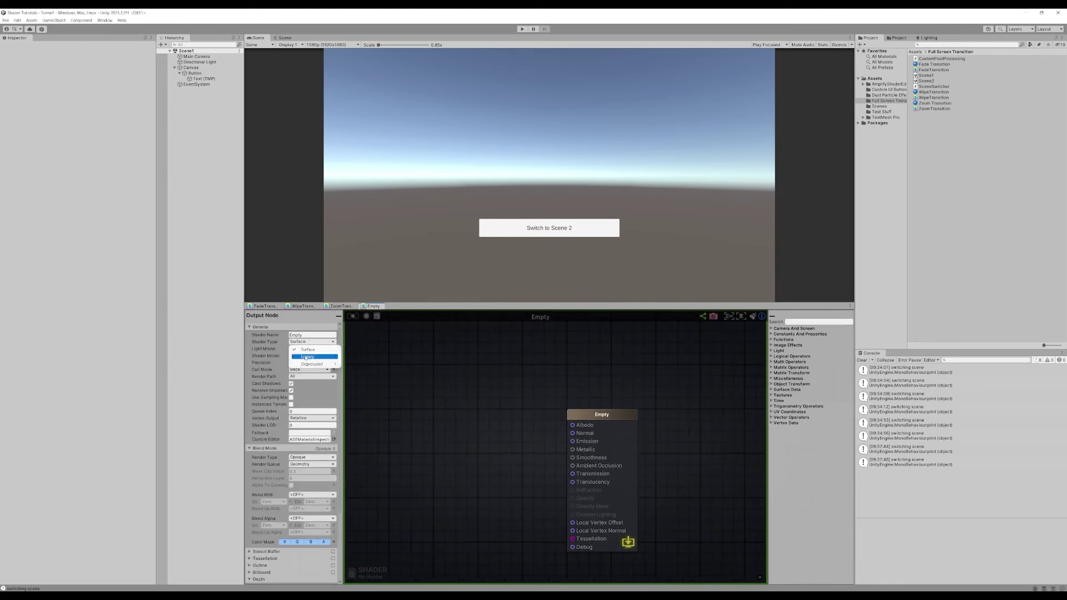
pyautogui.moveTo(314, 356)
pyautogui.click(367, 364)
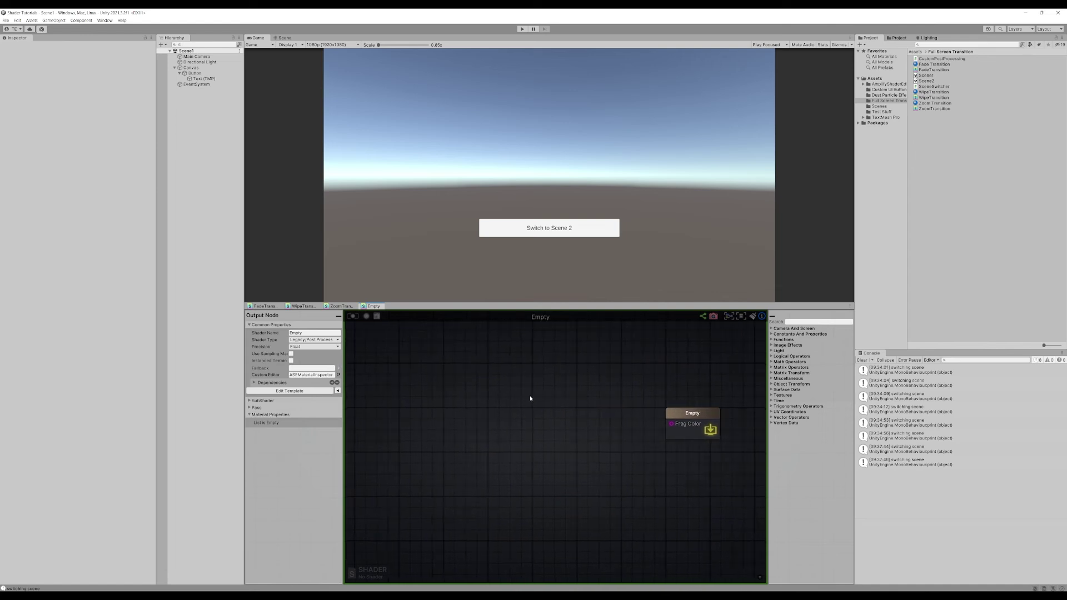
# Save the new shader as DissolveTransition in the Full Screen Transition folder.
pyautogui.click(352, 316)
pyautogui.doubleClick(86, 113)
pyautogui.click(30, 286)
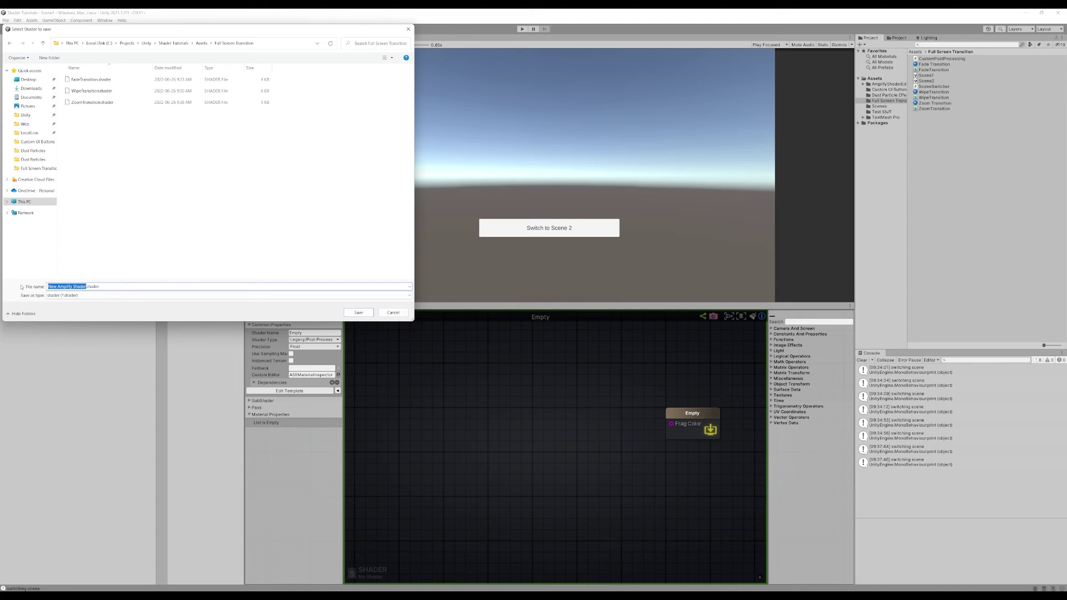
pyautogui.write('Dissolve')
pyautogui.write('Transition')
pyautogui.press('Return')
# Add a Template Parameter node for the Screen texture to the DissolveTransition graph.
pyautogui.moveTo(495, 398); pyautogui.dragTo(525, 398, button='middle')
pyautogui.rightClick(441, 369)
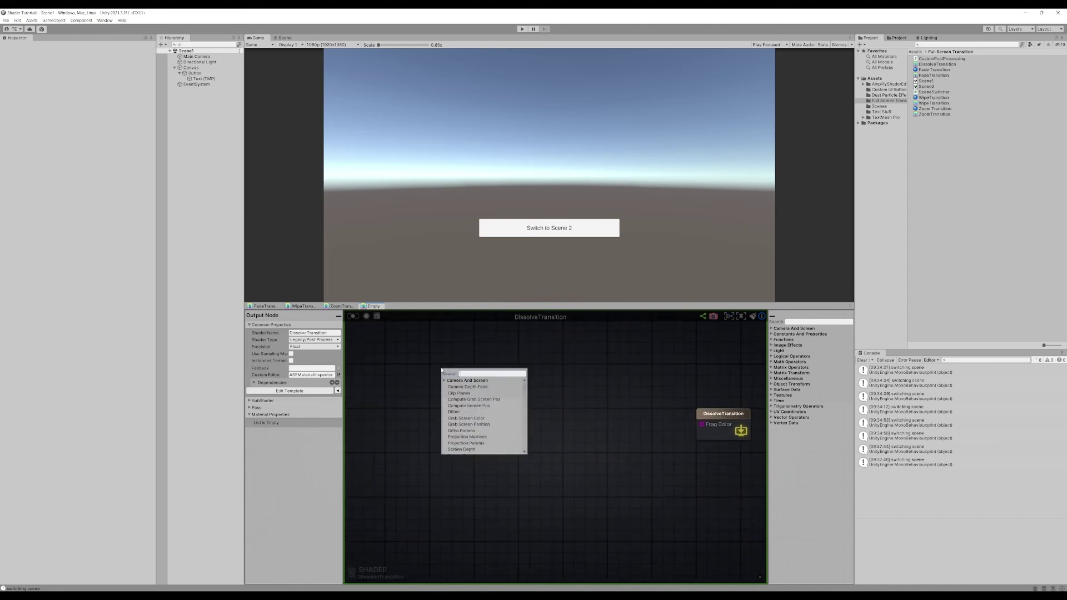
pyautogui.rightClick(433, 358)
pyautogui.write('templ')
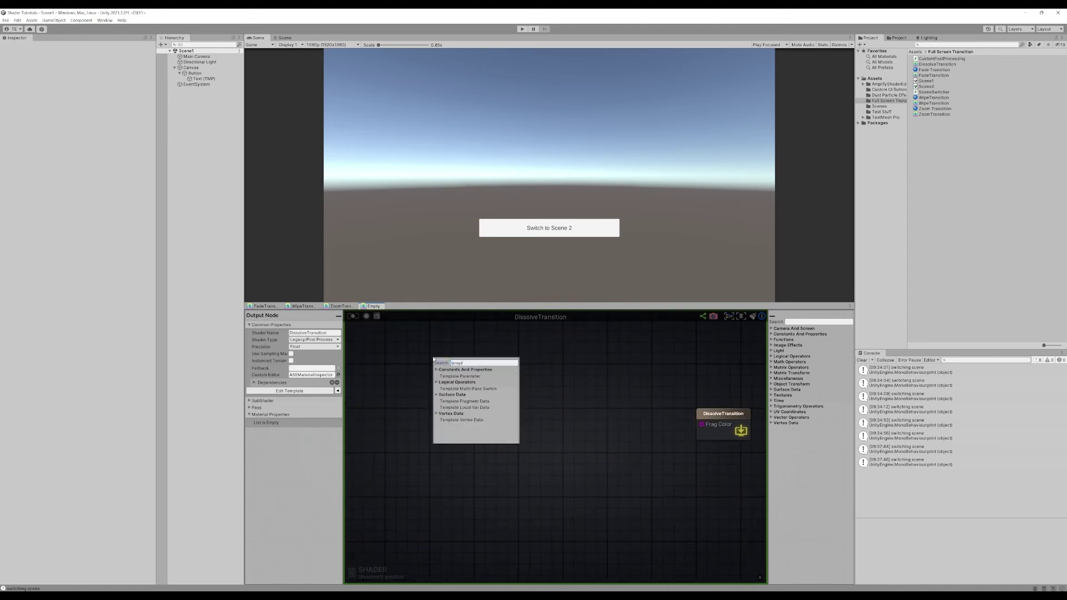
pyautogui.press('Return')
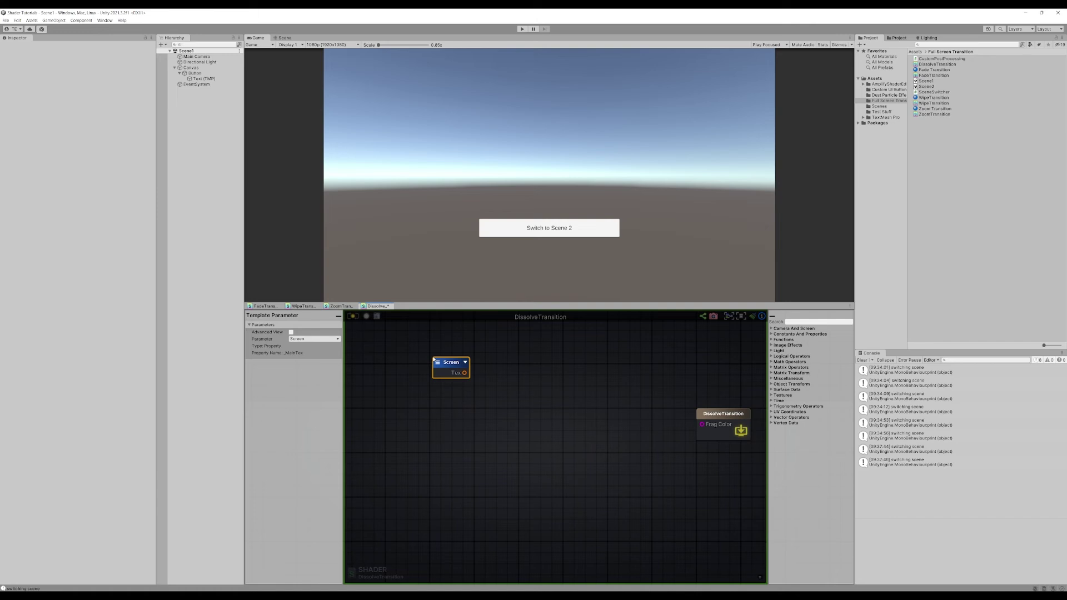
# Add a Texture Sample node fed by the Screen texture and connect its RGBA output to Frag Color.
pyautogui.rightClick(481, 365)
pyautogui.write('texture')
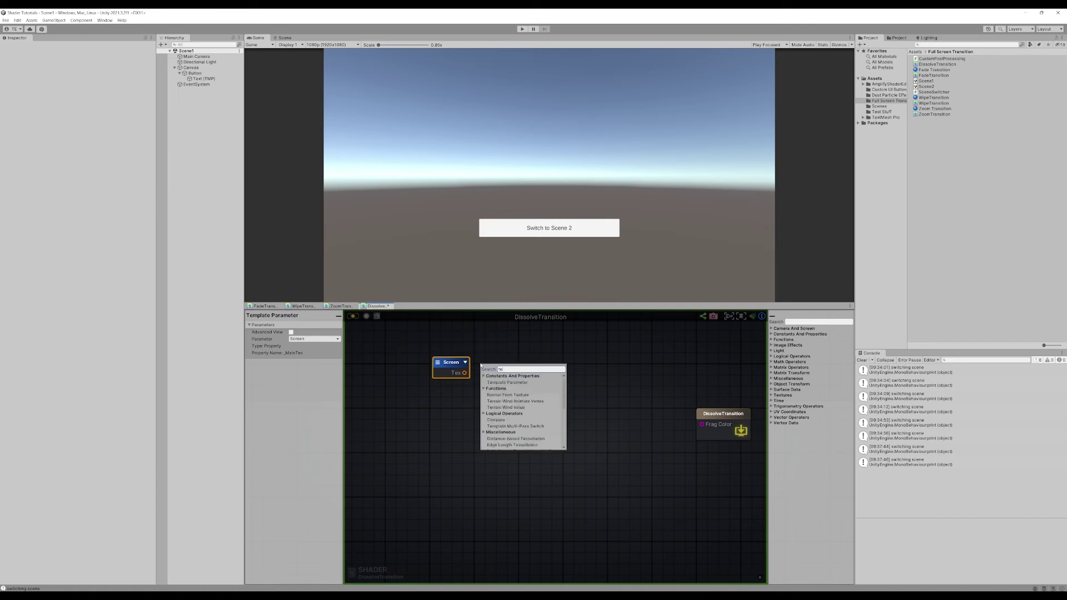
pyautogui.click(503, 408)
pyautogui.moveTo(464, 373); pyautogui.dragTo(485, 379)
pyautogui.moveTo(525, 368); pyautogui.dragTo(702, 424)
# Add a Texture Object node below the screen sample and assign the bubbly noise texture to it.
pyautogui.moveTo(550, 471)
pyautogui.mouseDown(button='middle')
pyautogui.moveTo(511, 438)
pyautogui.moveTo(557, 457)
pyautogui.mouseUp(button='middle')
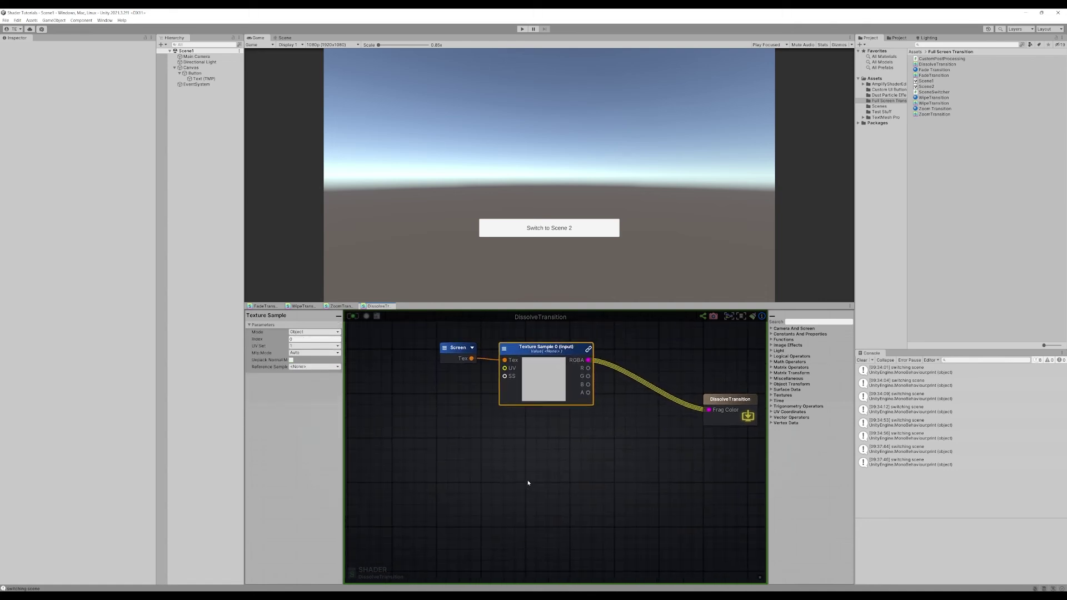
pyautogui.click(528, 482)
pyautogui.rightClick(497, 475)
pyautogui.write('t')
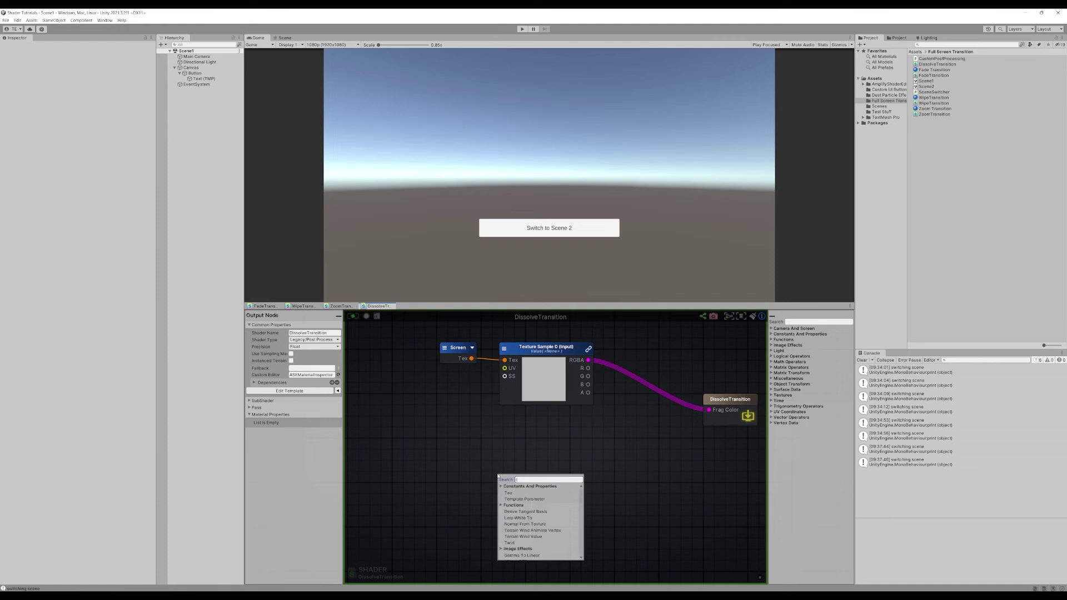
pyautogui.write('exture')
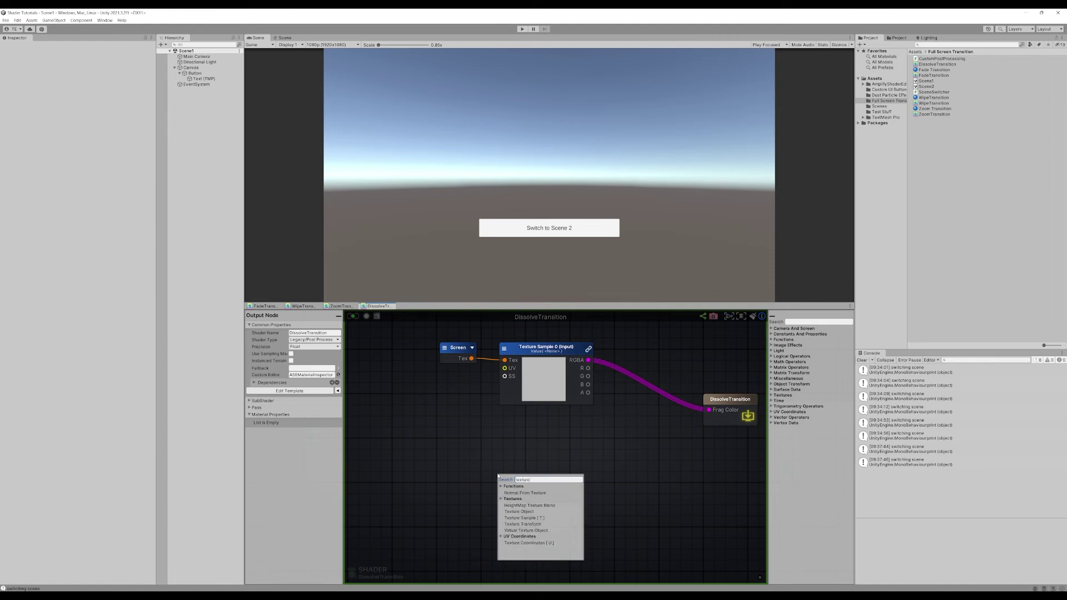
pyautogui.click(516, 511)
pyautogui.moveTo(614, 521); pyautogui.dragTo(666, 469, button='middle')
pyautogui.moveTo(582, 426); pyautogui.dragTo(469, 419)
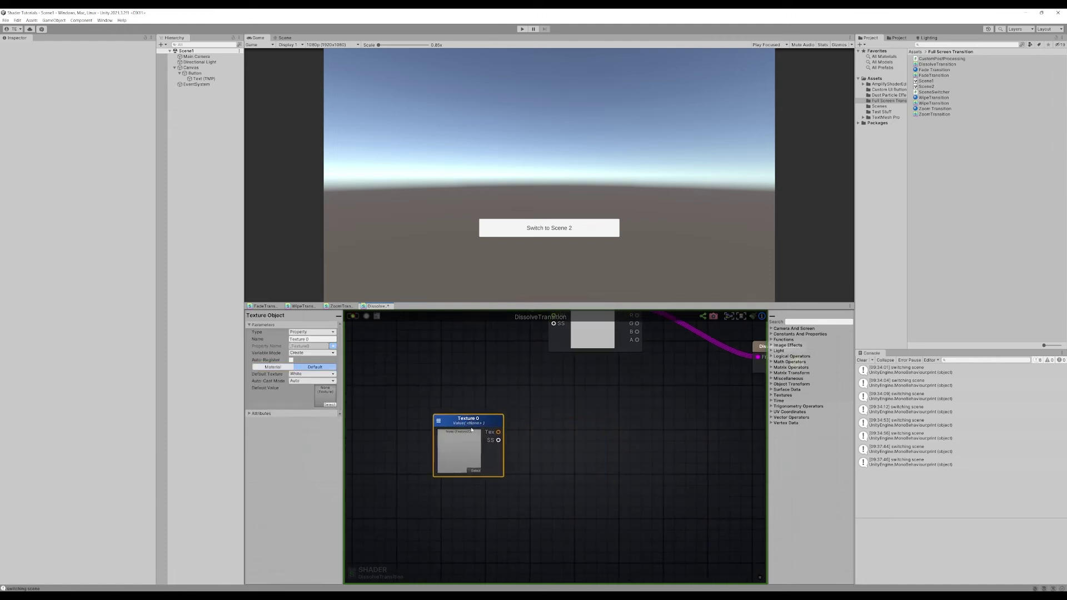
pyautogui.click(473, 471)
pyautogui.doubleClick(763, 282)
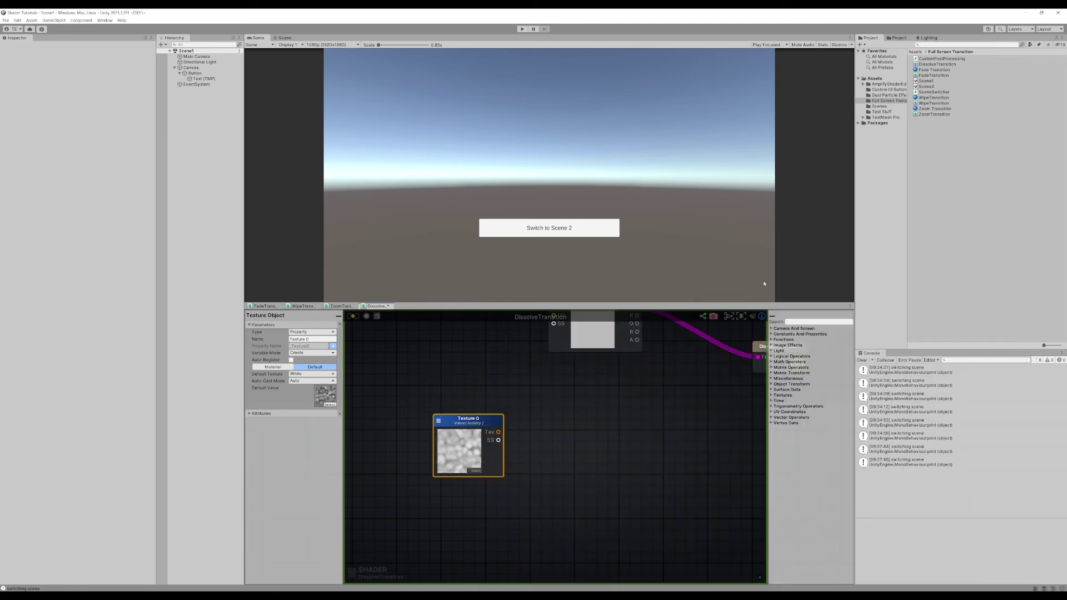
# Add a second Texture Sample node fed by the bubbly Texture Object and position it beside that node.
pyautogui.moveTo(548, 447); pyautogui.dragTo(520, 465, button='middle')
pyautogui.moveTo(457, 468); pyautogui.dragTo(454, 481)
pyautogui.click(518, 481)
pyautogui.rightClick(550, 470)
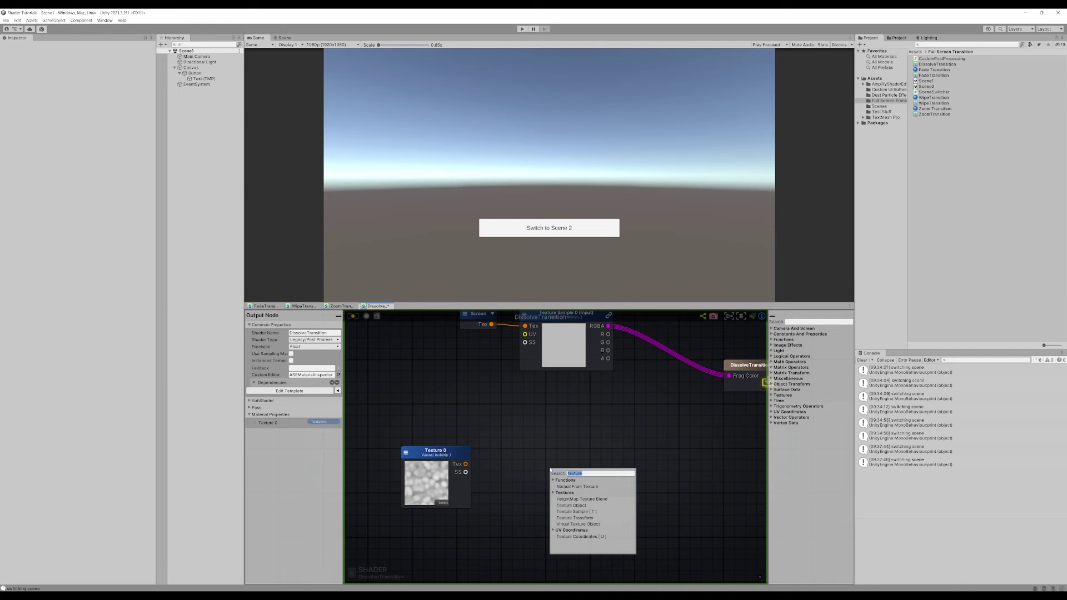
pyautogui.write('tex')
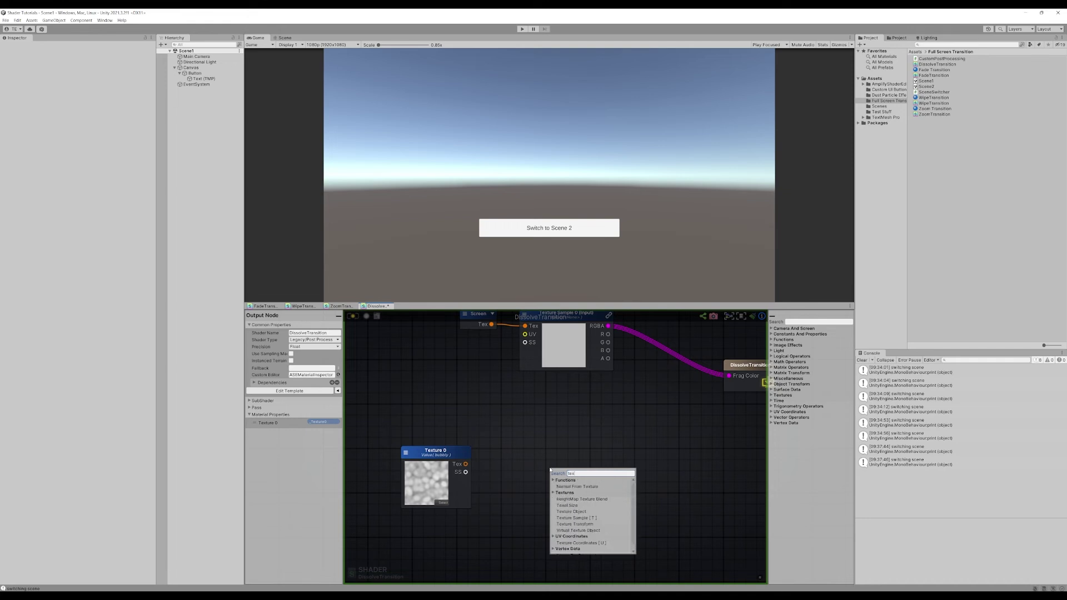
pyautogui.click(575, 518)
pyautogui.moveTo(466, 464); pyautogui.dragTo(554, 483)
pyautogui.moveTo(572, 452); pyautogui.dragTo(548, 423, button='middle')
pyautogui.moveTo(547, 444); pyautogui.dragTo(507, 432)
pyautogui.moveTo(637, 400); pyautogui.dragTo(622, 418, button='middle')
# Multiply the screen sample's RGBA by the bubbly sample's R channel, feed the result into Frag Color, and save the shader.
pyautogui.click(621, 416)
pyautogui.rightClick(611, 396)
pyautogui.write('mult')
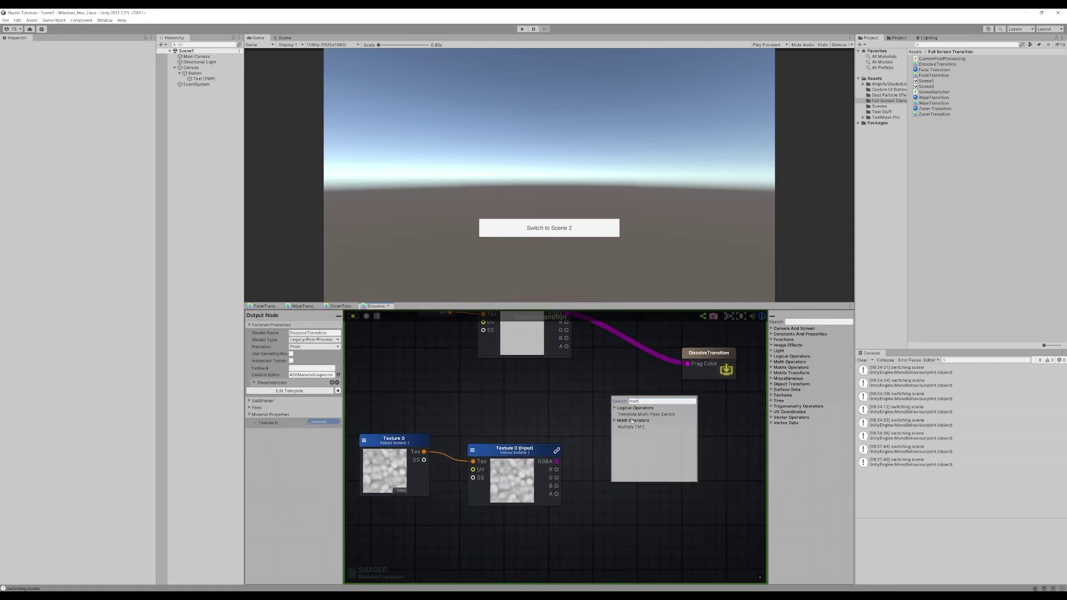
pyautogui.click(631, 426)
pyautogui.moveTo(553, 463); pyautogui.dragTo(561, 421)
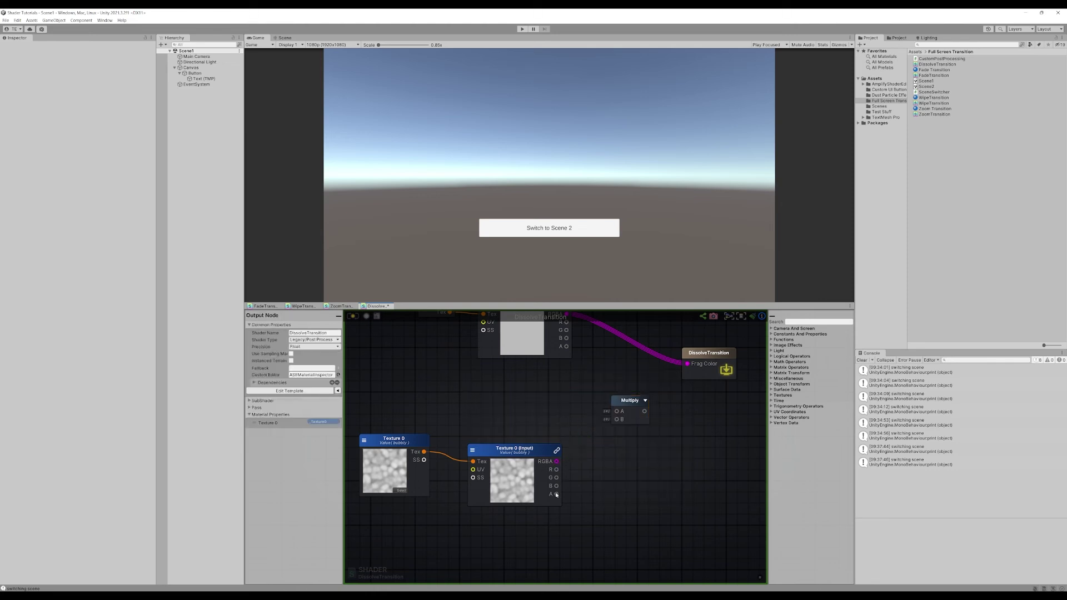
pyautogui.moveTo(556, 469); pyautogui.dragTo(617, 419)
pyautogui.moveTo(550, 335); pyautogui.dragTo(669, 384)
pyautogui.click(354, 315)
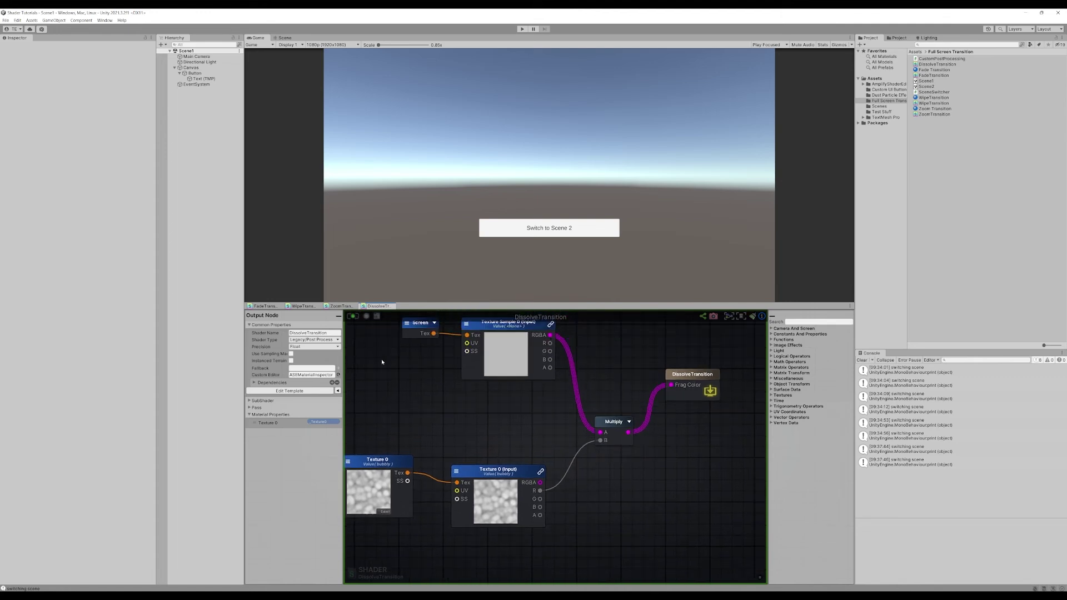
pyautogui.moveTo(384, 368); pyautogui.dragTo(453, 376, button='middle')
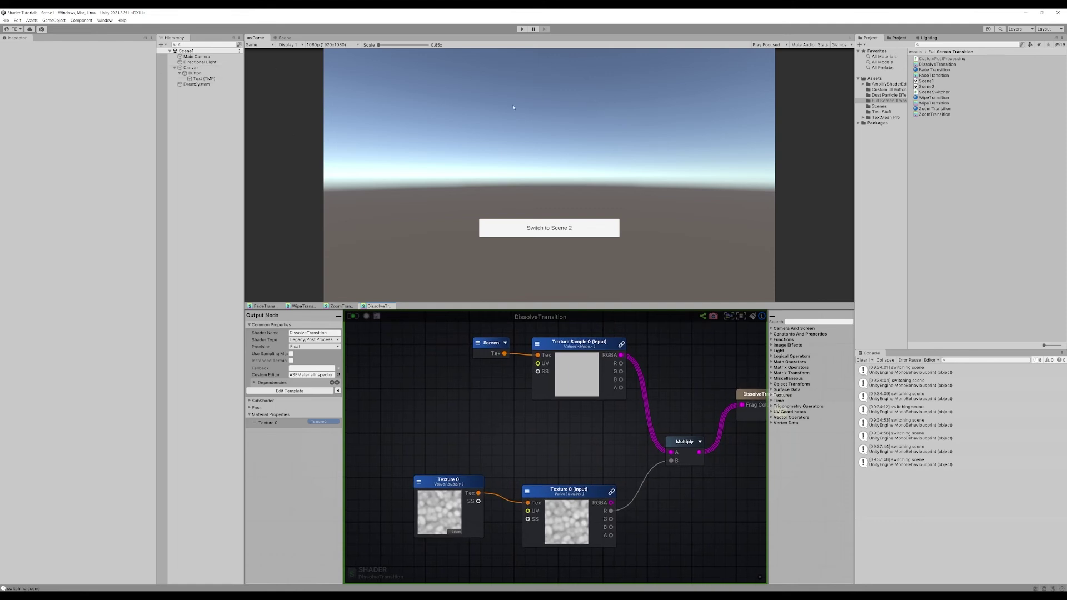
pyautogui.click(522, 28)
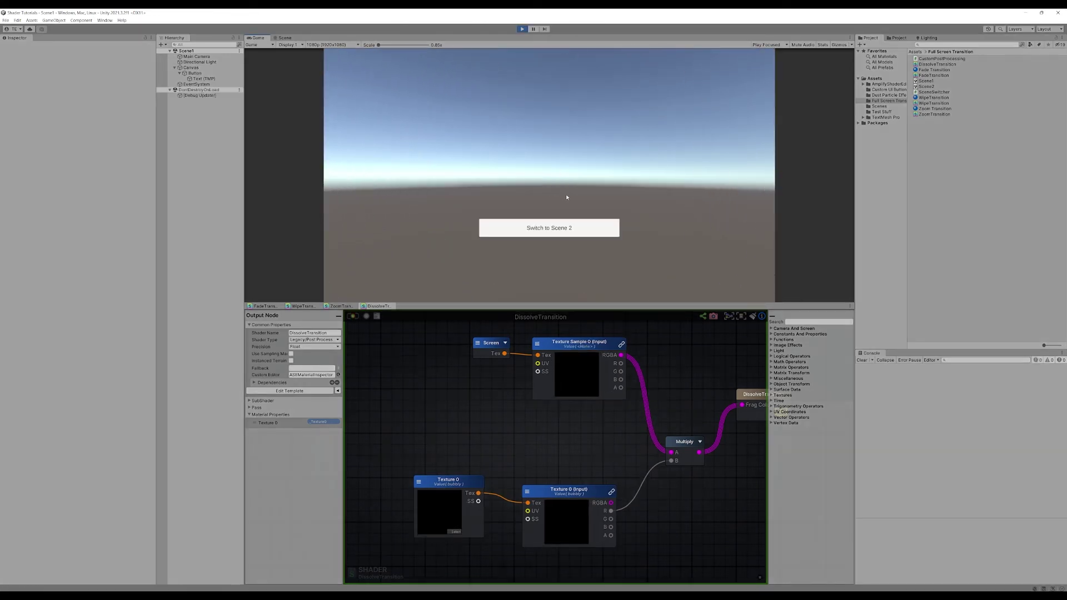
pyautogui.click(192, 63)
pyautogui.click(192, 57)
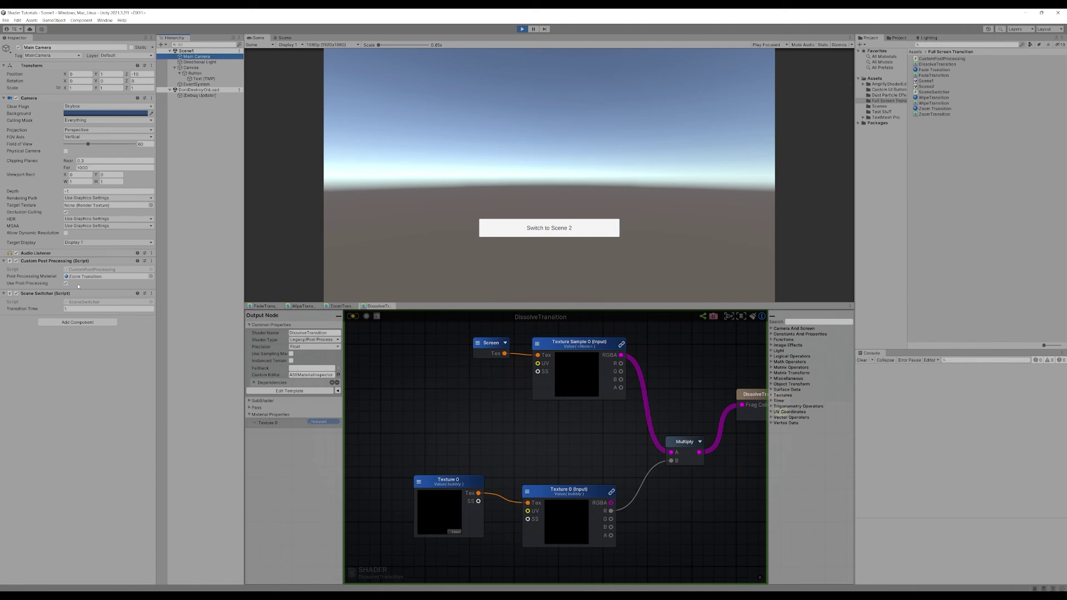
pyautogui.rightClick(947, 147)
pyautogui.click(937, 146)
pyautogui.click(521, 29)
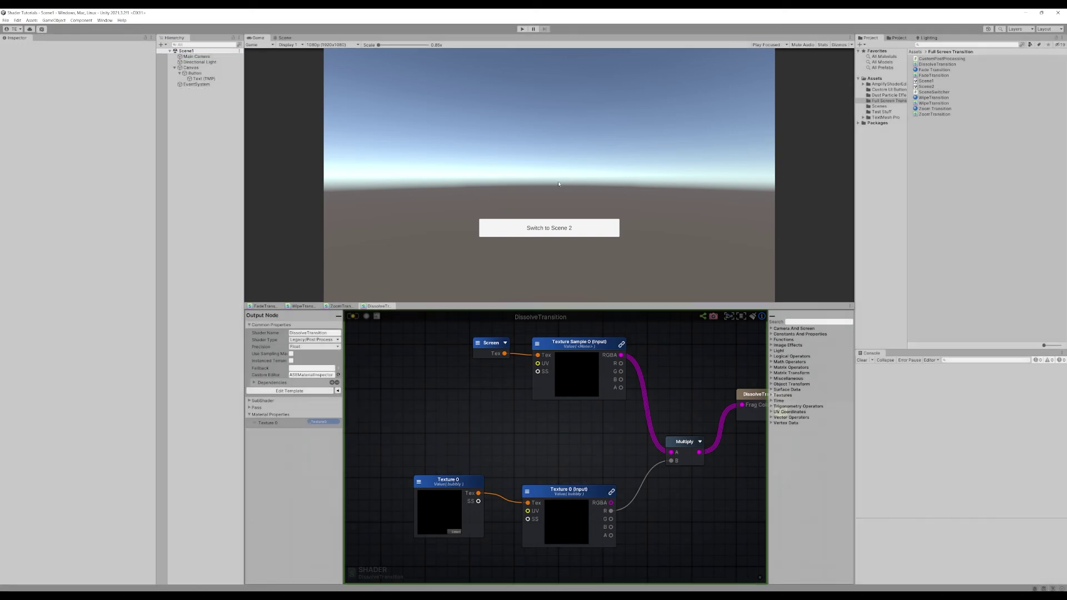
# Create a material named Dissolve Transition in the Full Screen Transition folder.
pyautogui.rightClick(936, 148)
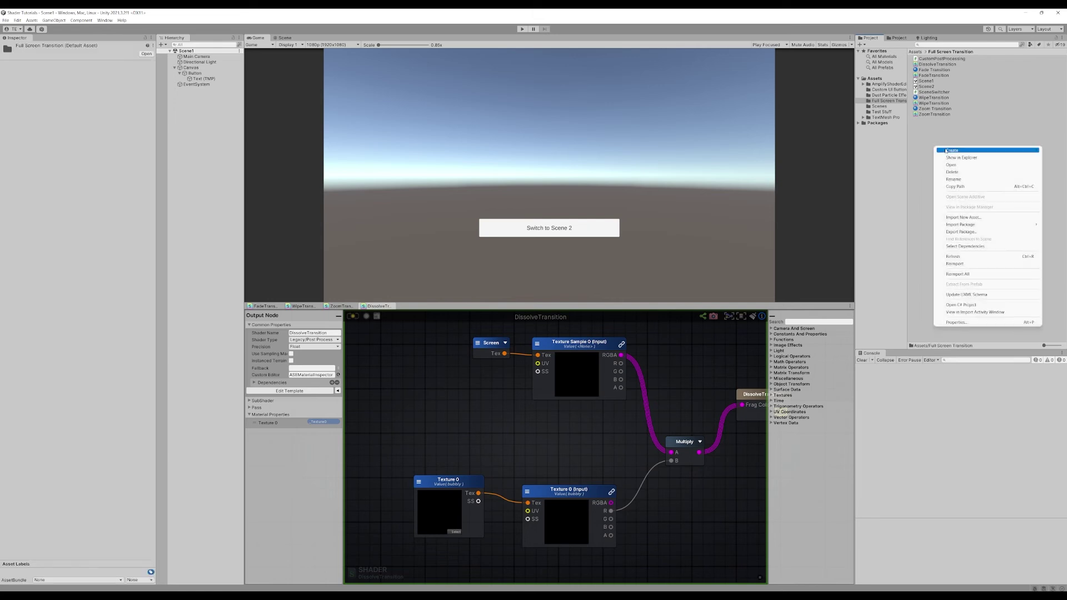
pyautogui.moveTo(958, 155)
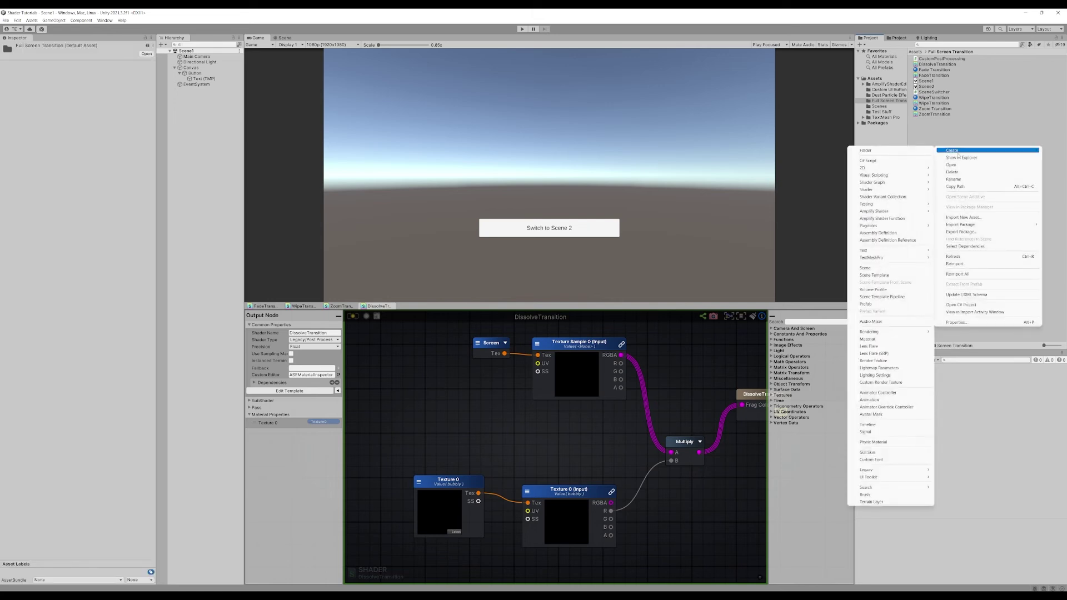
pyautogui.click(868, 339)
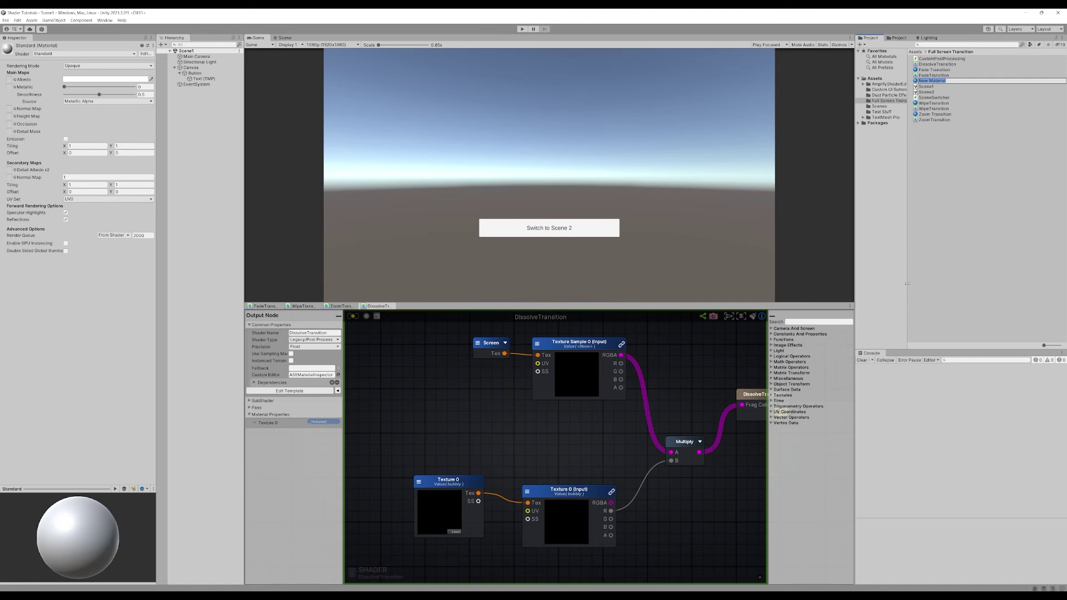
pyautogui.write('Disso')
pyautogui.write('lve')
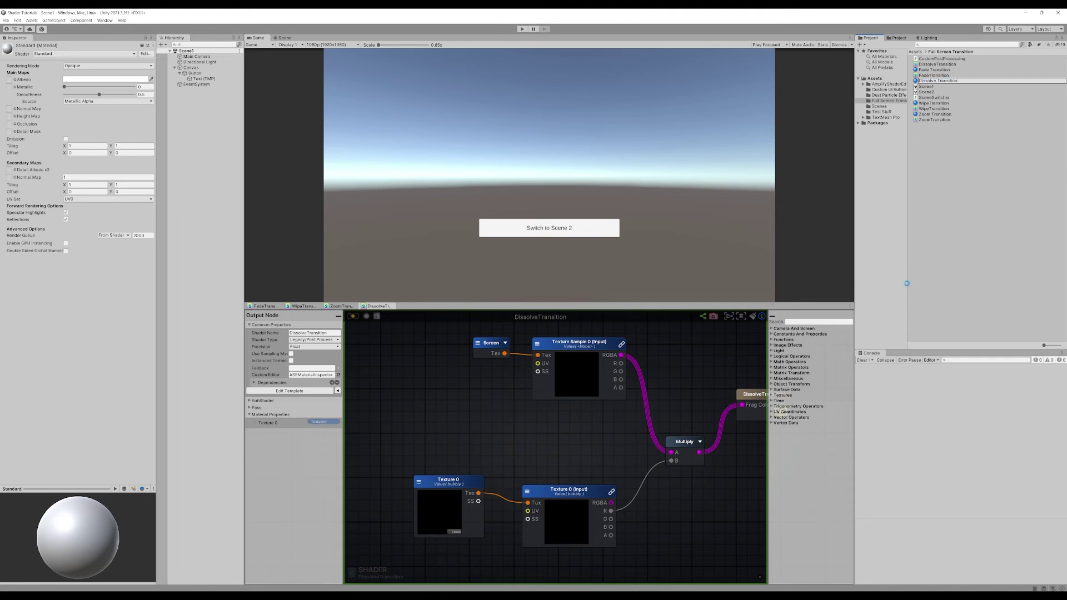
pyautogui.write(' Transition')
pyautogui.press('Return')
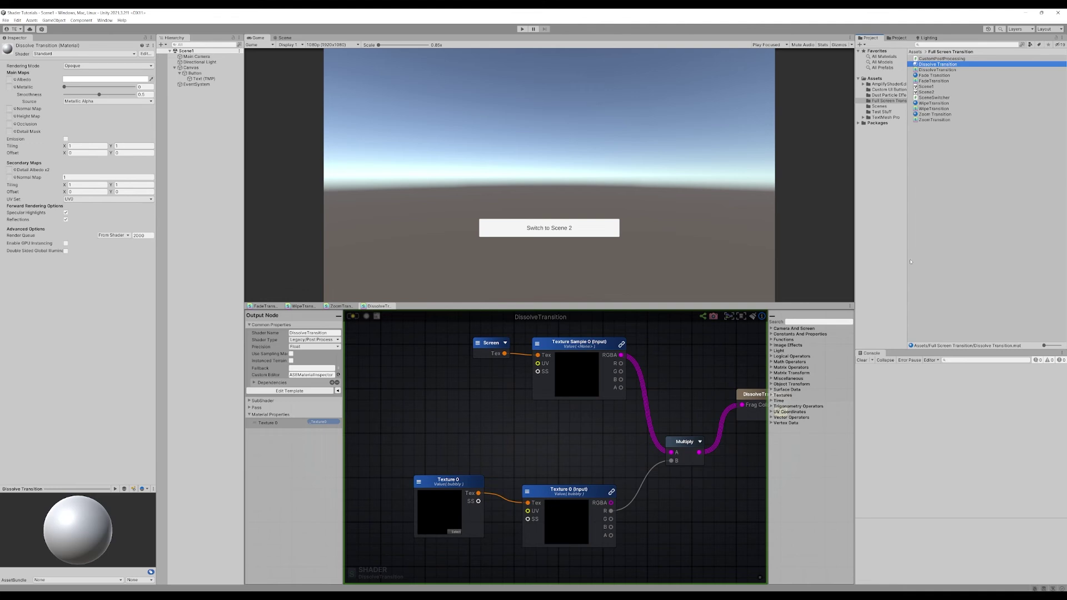
# Assign Dissolve Transition as the Post Processing Material on Scene1's Main Camera and save the scene.
pyautogui.click(196, 57)
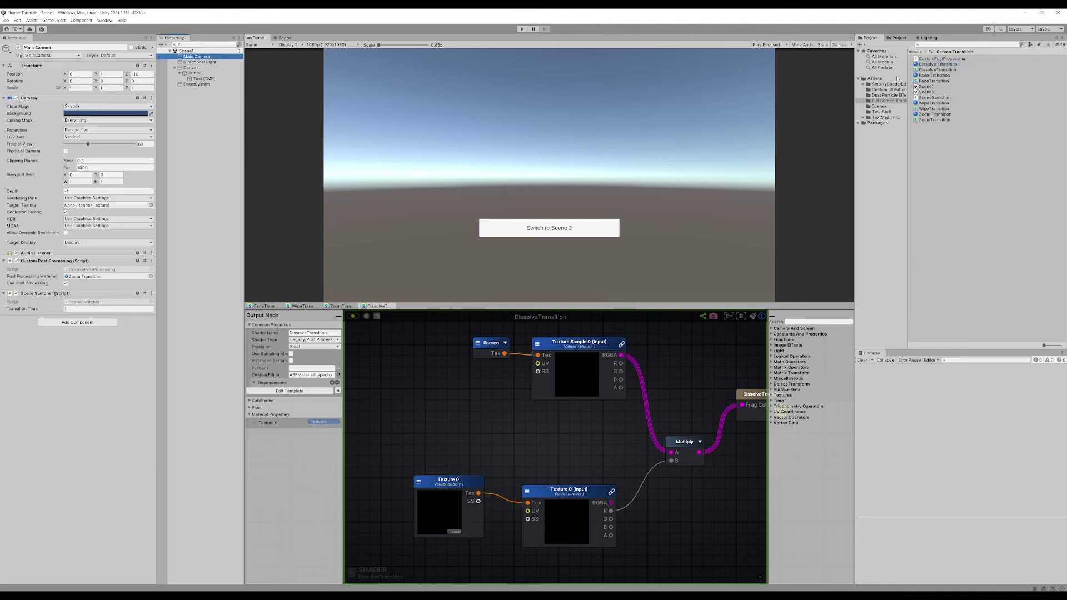
pyautogui.moveTo(922, 65); pyautogui.dragTo(106, 276)
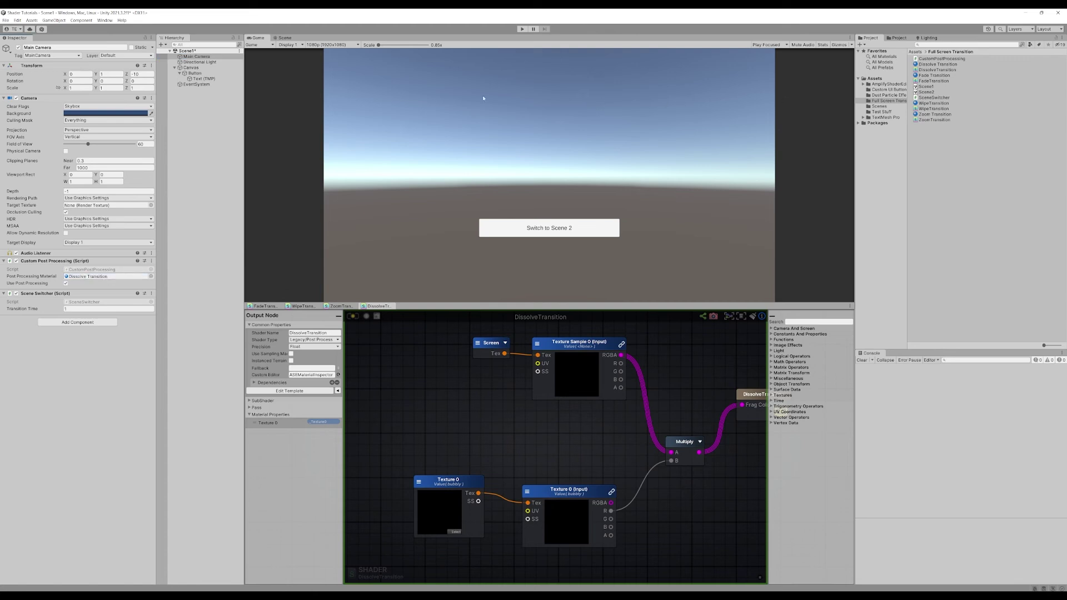
pyautogui.hotkey('ctrl', 's')
# Open Scene2 and assign Dissolve Transition as the Post Processing Material on its Main Camera.
pyautogui.doubleClick(922, 92)
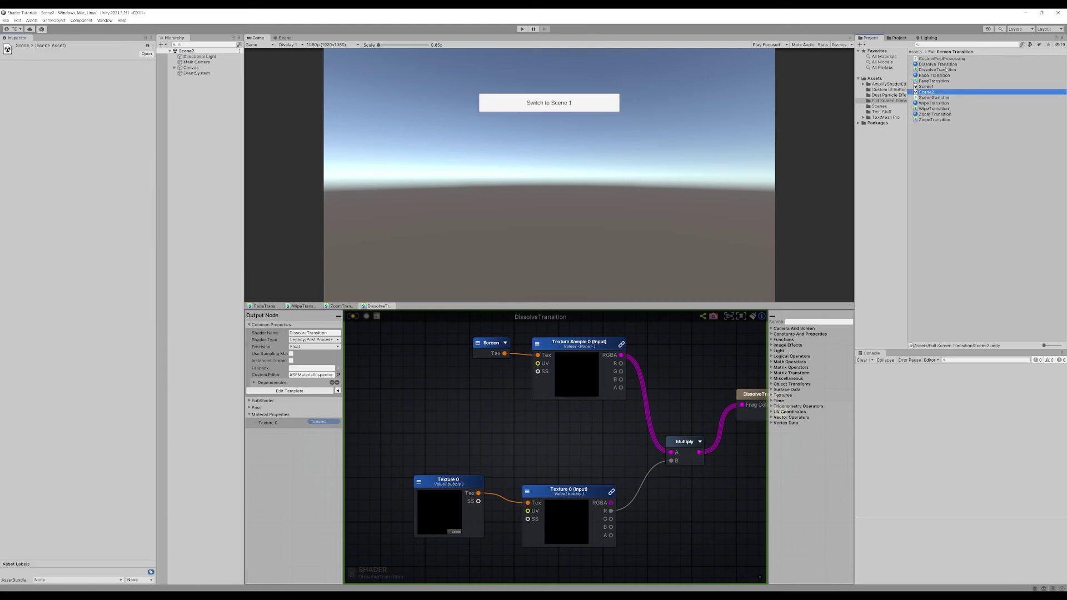
pyautogui.click(197, 61)
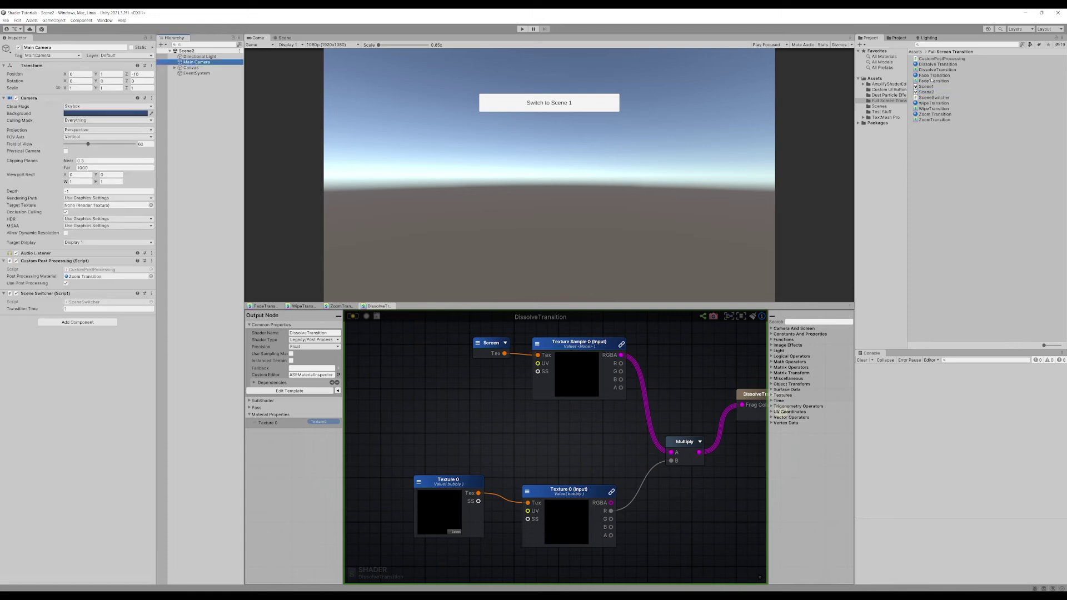
pyautogui.moveTo(931, 66); pyautogui.dragTo(106, 277)
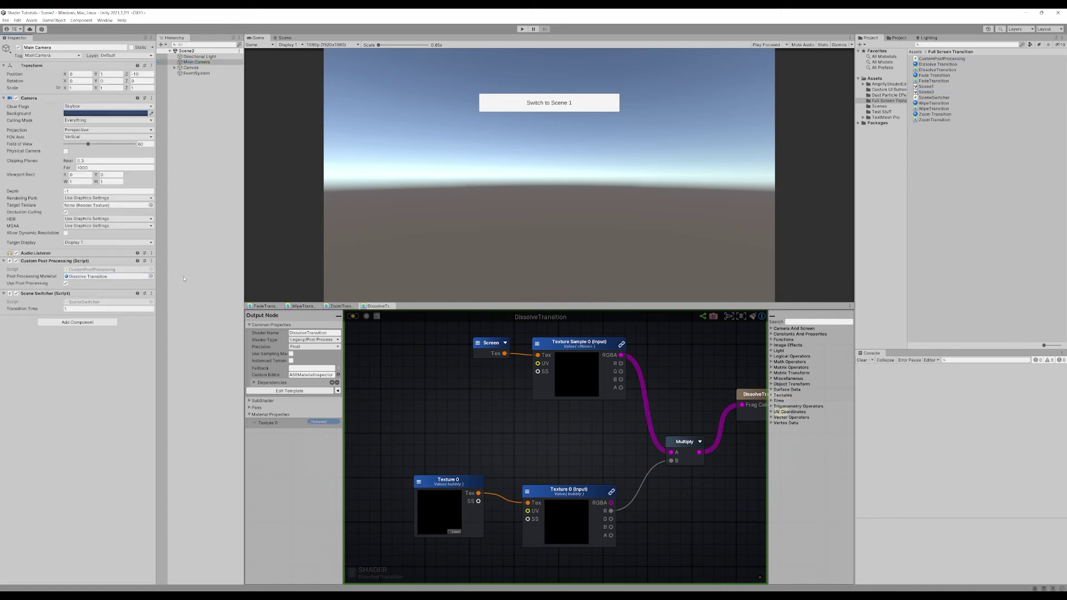
# Set the Dissolve Transition material's shader to DissolveTransition and enter Play mode.
pyautogui.click(205, 244)
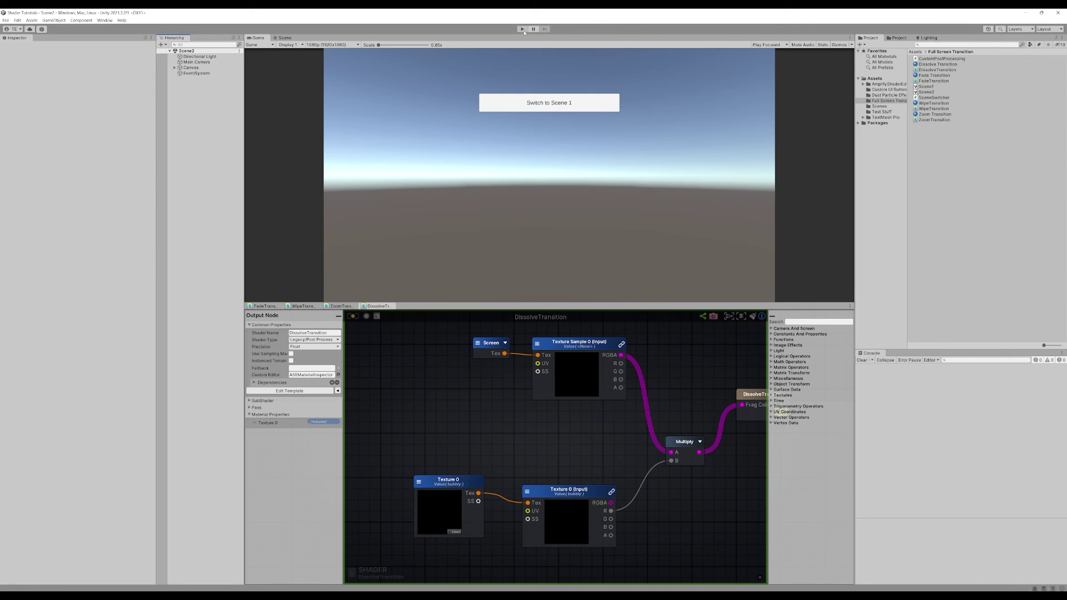
pyautogui.click(937, 64)
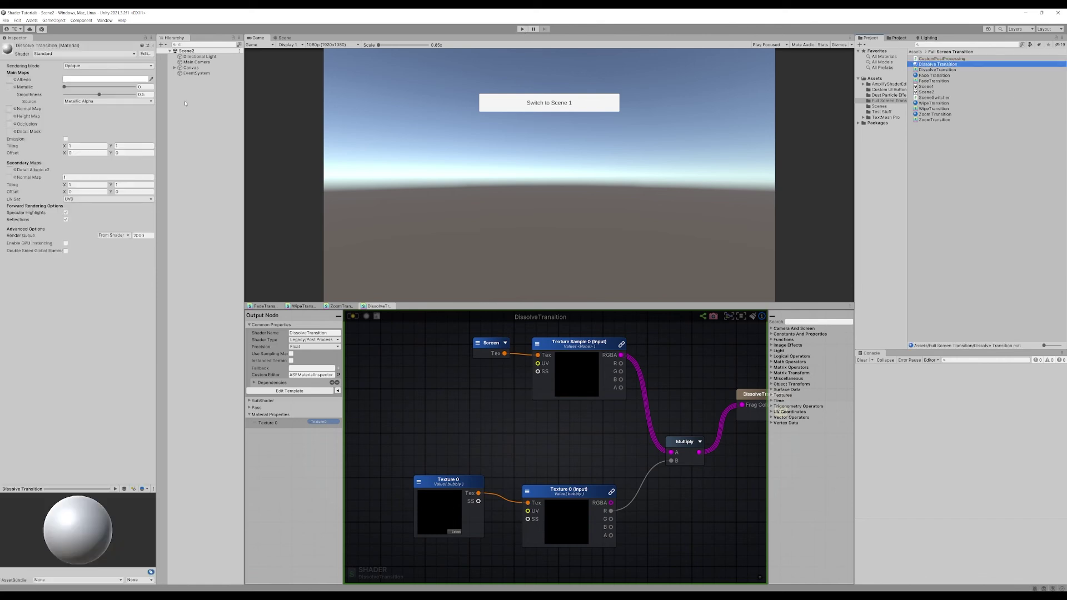
pyautogui.click(84, 54)
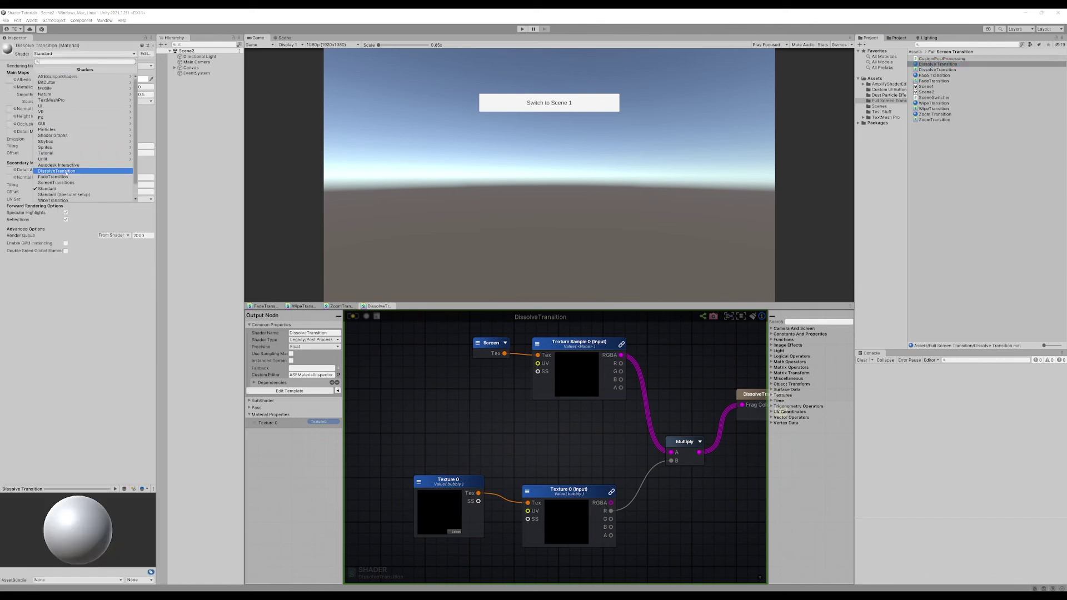
pyautogui.click(66, 171)
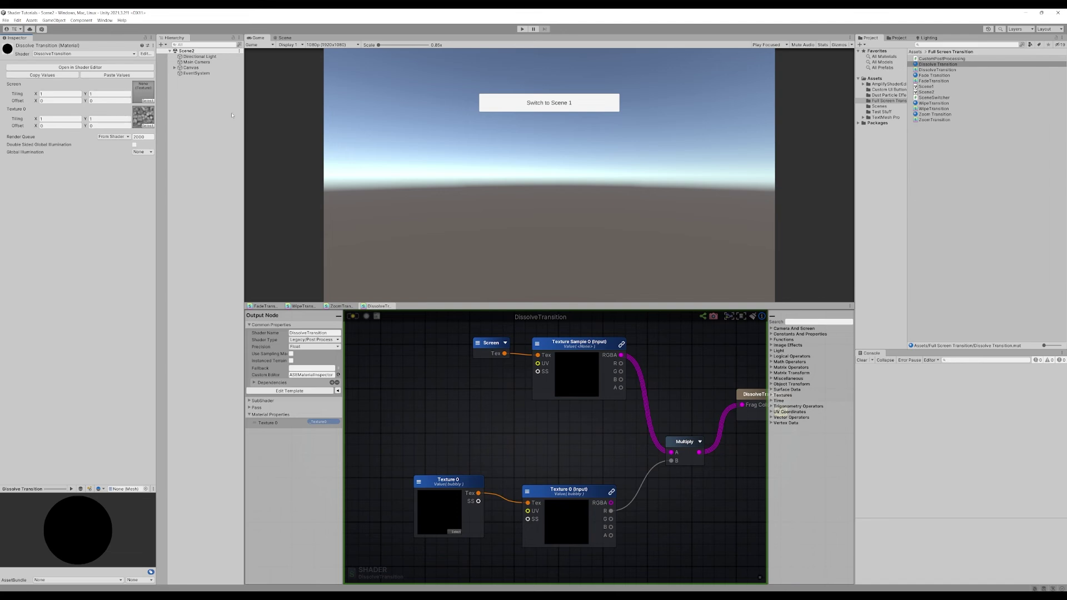
pyautogui.click(522, 30)
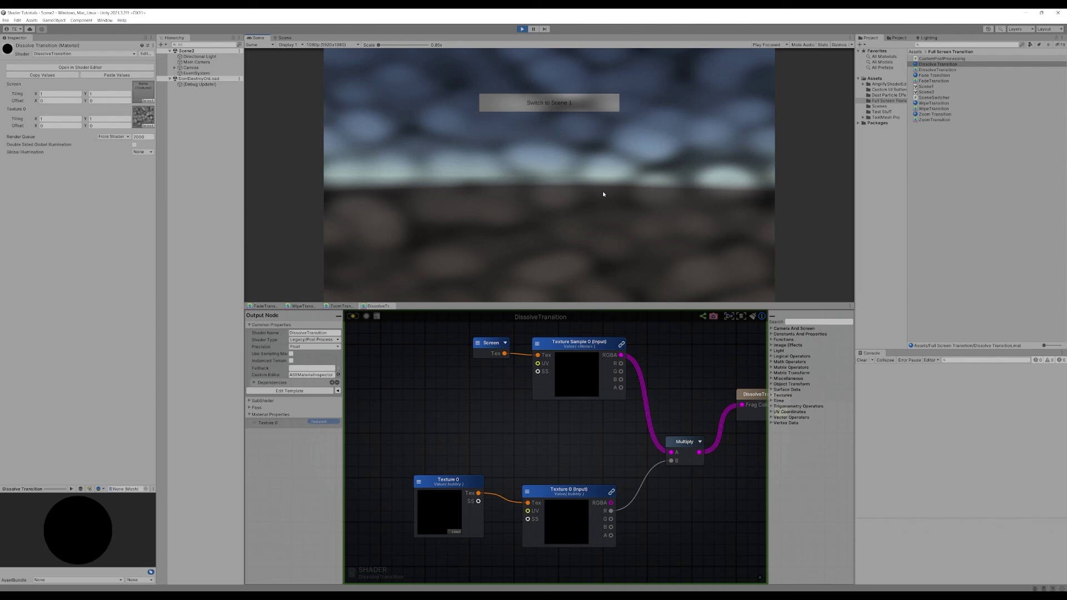
# Move the Texture 0 node and its sampler close together, farther away from the Multiply node, to free space in the graph.
pyautogui.scroll(-4, 561, 456)
pyautogui.moveTo(561, 447); pyautogui.dragTo(564, 400, button='middle')
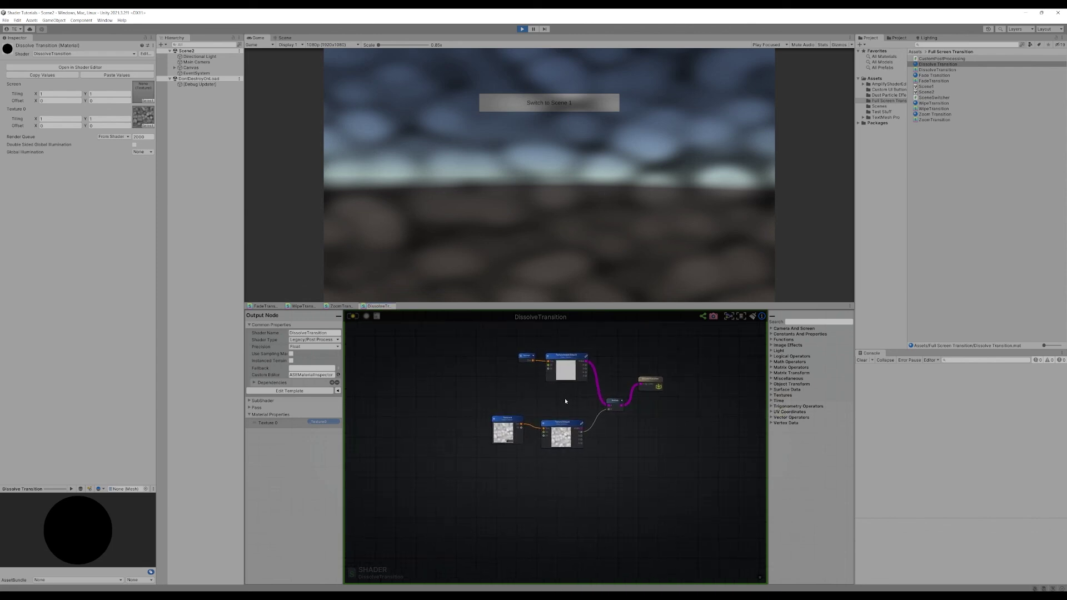
pyautogui.scroll(4, 543, 425)
pyautogui.moveTo(503, 388); pyautogui.dragTo(590, 412, button='middle')
pyautogui.moveTo(545, 437)
pyautogui.mouseDown()
pyautogui.moveTo(579, 464)
pyautogui.moveTo(561, 446)
pyautogui.mouseUp()
pyautogui.moveTo(586, 438); pyautogui.dragTo(436, 452, button='middle')
pyautogui.moveTo(518, 395); pyautogui.dragTo(577, 401, button='middle')
pyautogui.scroll(-3, 554, 449)
pyautogui.moveTo(498, 474); pyautogui.dragTo(518, 424)
pyautogui.click(593, 465)
pyautogui.moveTo(583, 466); pyautogui.dragTo(596, 447, button='middle')
pyautogui.scroll(2, 595, 448)
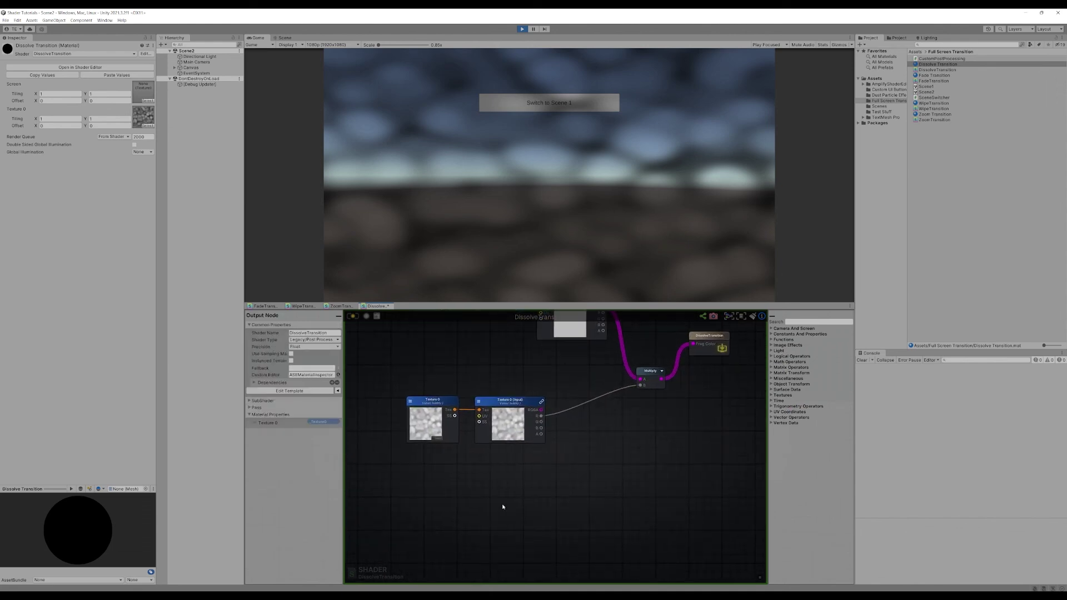
pyautogui.scroll(3, 452, 486)
pyautogui.moveTo(478, 503); pyautogui.dragTo(495, 475, button='middle')
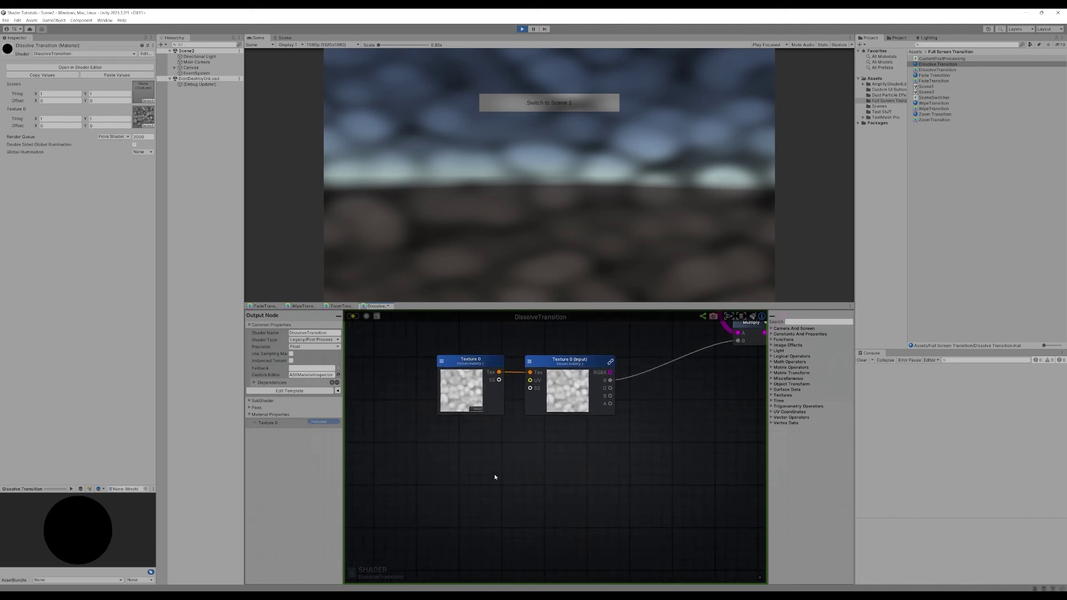
# Add a Float node below the texture nodes, make it a Property, and name it Transition.
pyautogui.rightClick(494, 476)
pyautogui.write('float')
pyautogui.click(510, 493)
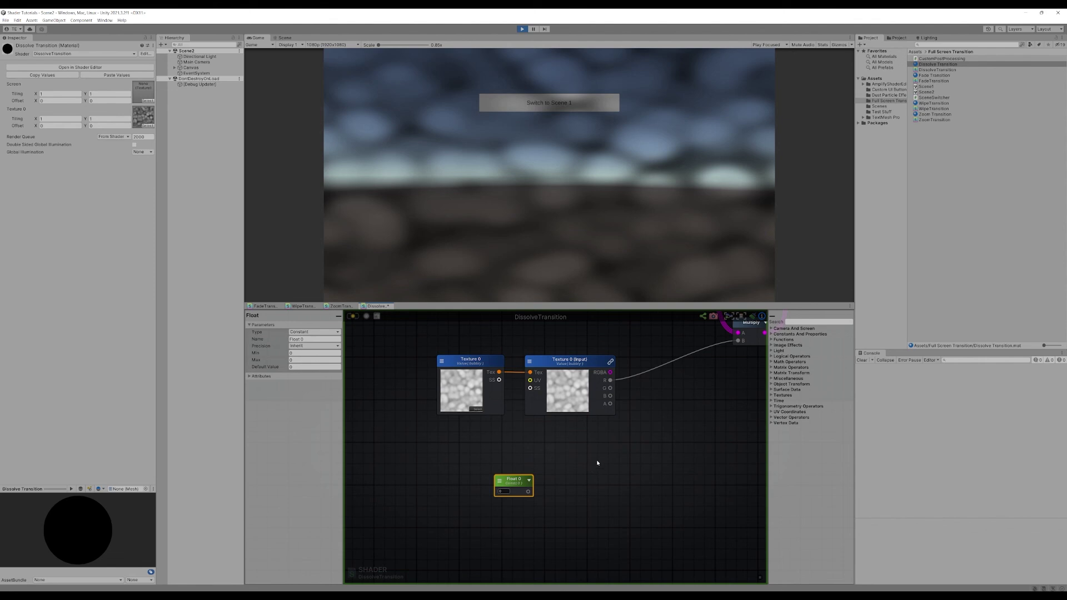
pyautogui.moveTo(596, 459); pyautogui.dragTo(606, 453, button='middle')
pyautogui.click(539, 475)
pyautogui.click(527, 490)
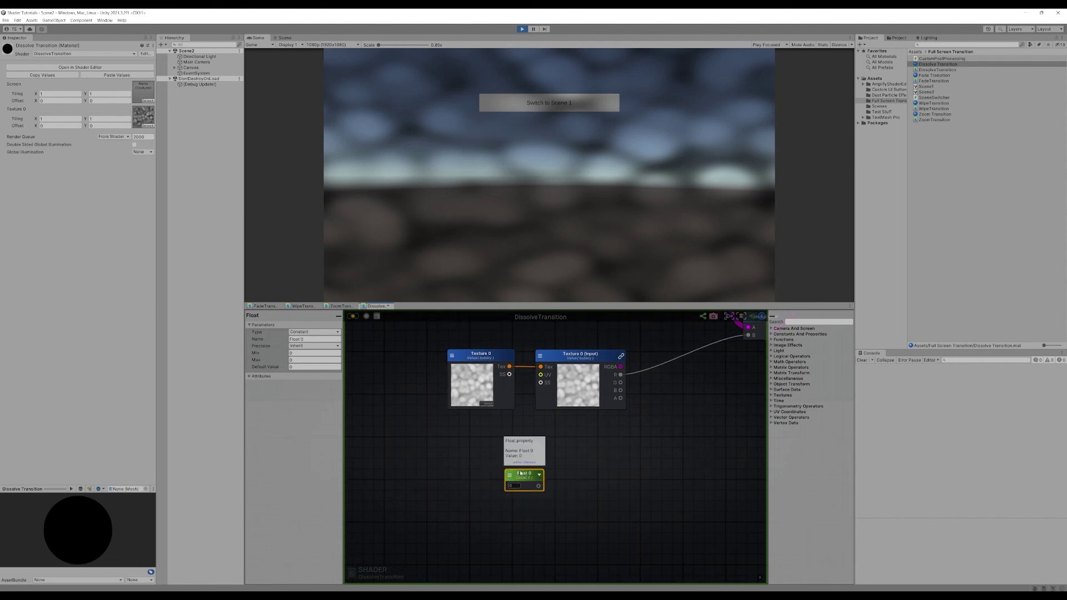
pyautogui.click(312, 339)
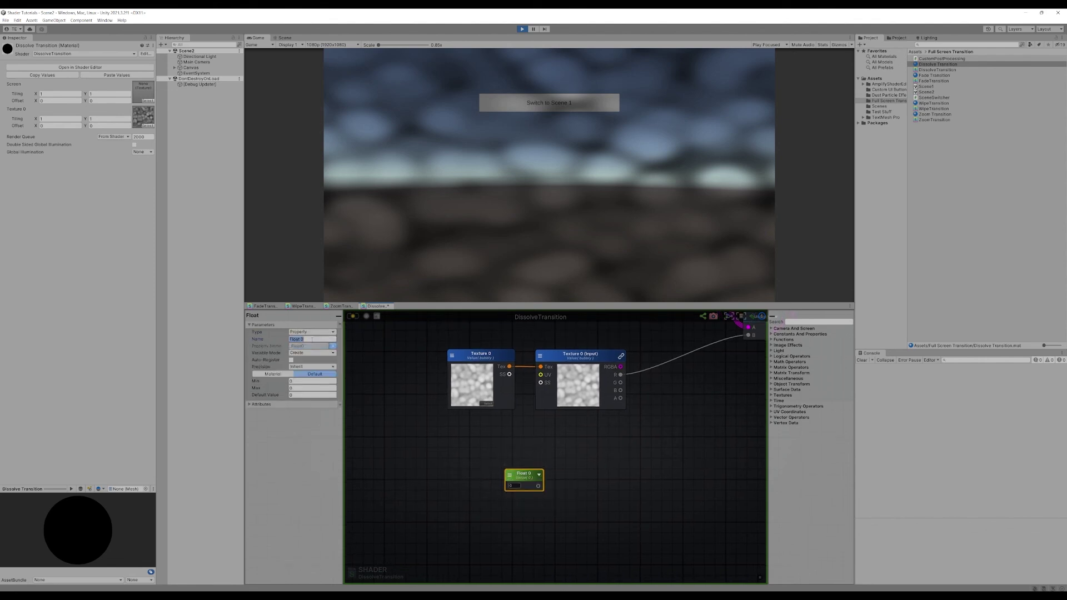
pyautogui.write('Tran')
pyautogui.moveTo(517, 452); pyautogui.dragTo(476, 468, button='middle')
pyautogui.moveTo(483, 490); pyautogui.dragTo(507, 489)
pyautogui.moveTo(550, 464); pyautogui.dragTo(533, 464, button='middle')
pyautogui.moveTo(517, 451); pyautogui.dragTo(426, 387)
pyautogui.moveTo(526, 372); pyautogui.dragTo(574, 439, button='middle')
pyautogui.moveTo(573, 439); pyautogui.dragTo(521, 414)
pyautogui.click(638, 510)
pyautogui.moveTo(638, 510); pyautogui.dragTo(607, 481, button='middle')
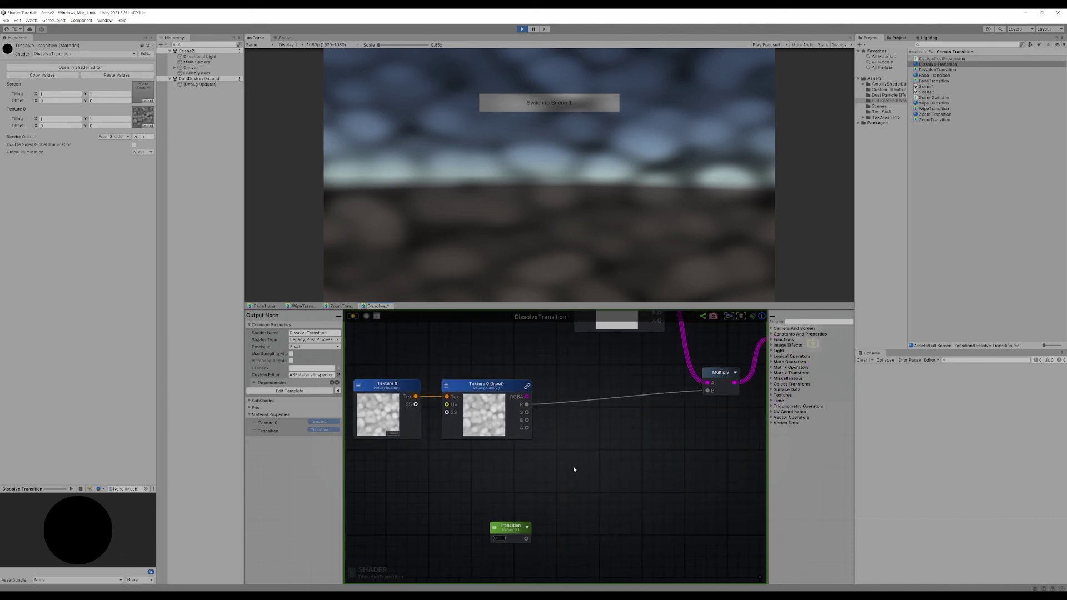
pyautogui.rightClick(573, 468)
pyautogui.write('mult')
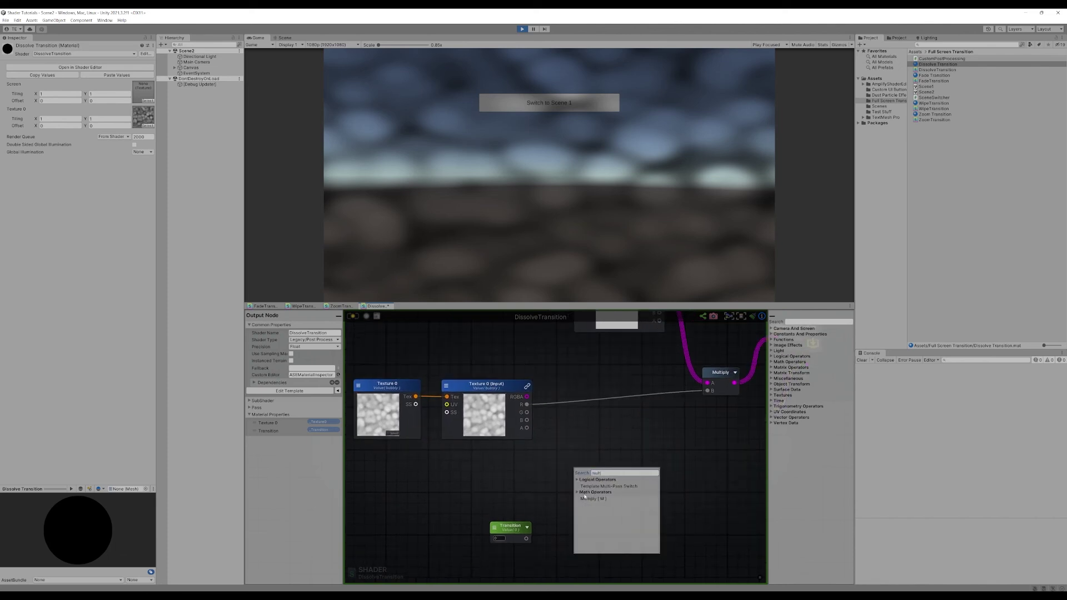
pyautogui.click(541, 505)
# Create an Add node that sums the Texture 0 sample's R channel (A) and the Transition float (B).
pyautogui.moveTo(542, 504); pyautogui.dragTo(584, 490, button='middle')
pyautogui.moveTo(555, 511); pyautogui.dragTo(501, 492)
pyautogui.click(549, 494)
pyautogui.moveTo(586, 477); pyautogui.dragTo(580, 488, button='middle')
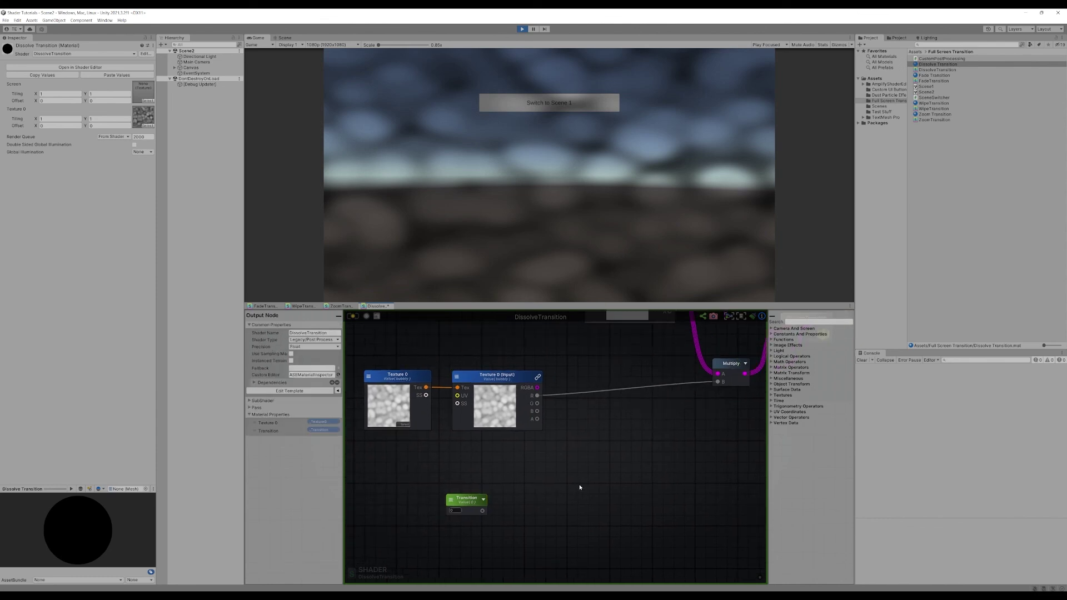
pyautogui.rightClick(579, 487)
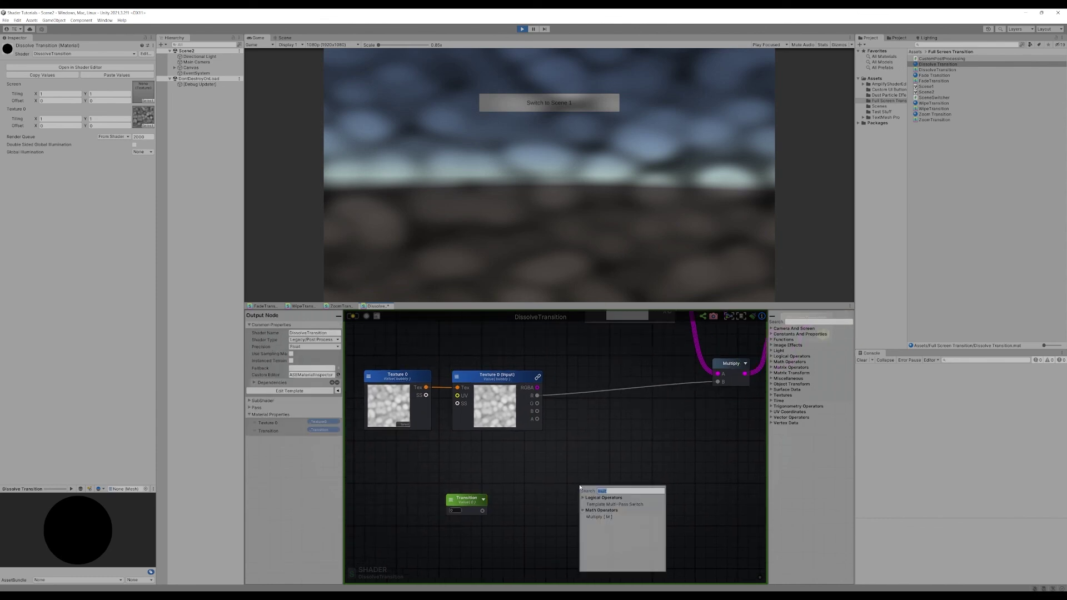
pyautogui.write('add')
pyautogui.click(593, 516)
pyautogui.moveTo(529, 485); pyautogui.dragTo(550, 469, button='middle')
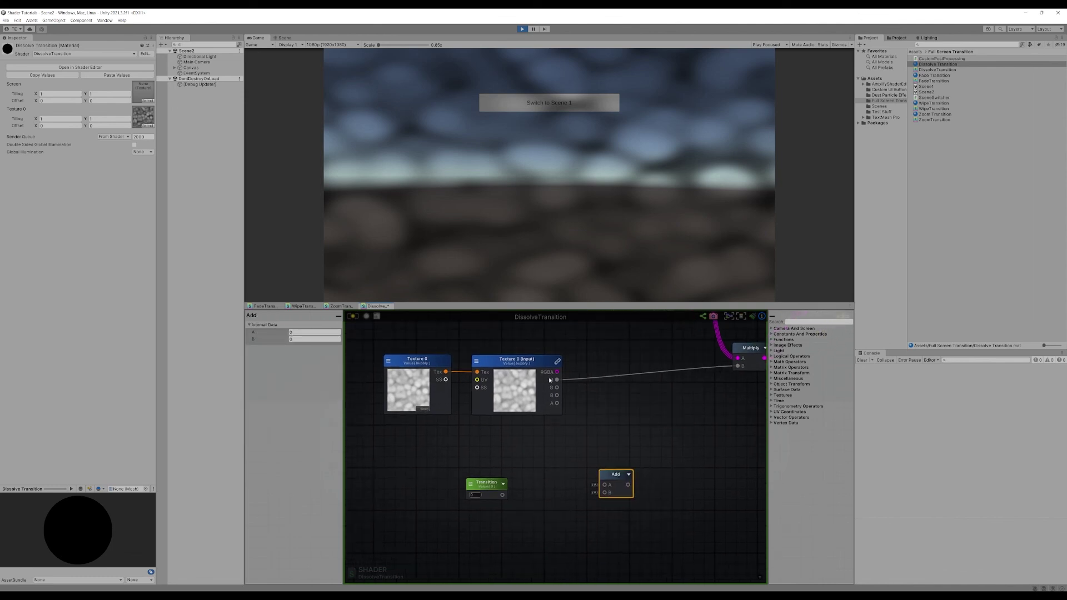
pyautogui.moveTo(556, 379); pyautogui.dragTo(604, 484)
pyautogui.moveTo(501, 495); pyautogui.dragTo(599, 441)
# Set the Transition property's Max to 1 and move its node to make room in front of the Add node.
pyautogui.click(485, 487)
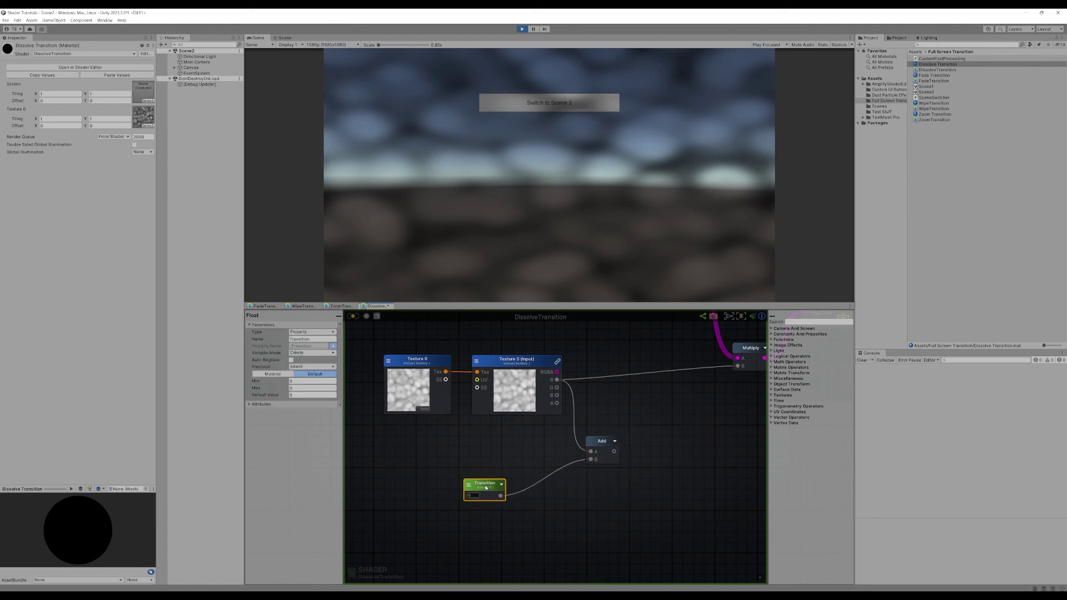
pyautogui.click(297, 381)
pyautogui.press('Tab')
pyautogui.write('1')
pyautogui.moveTo(505, 485); pyautogui.dragTo(470, 486)
pyautogui.click(515, 457)
pyautogui.moveTo(611, 436); pyautogui.dragTo(575, 447, button='middle')
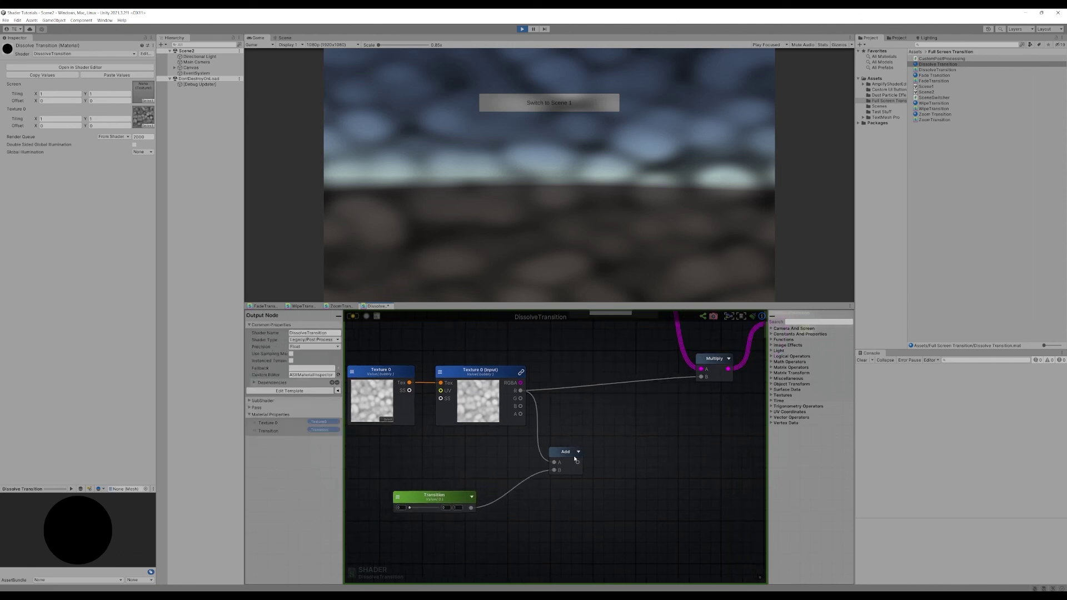
# Route the Add result through a new Floor node into the Multiply's B input, then save the shader and test the material's Transition.
pyautogui.rightClick(631, 437)
pyautogui.write('floor')
pyautogui.click(643, 454)
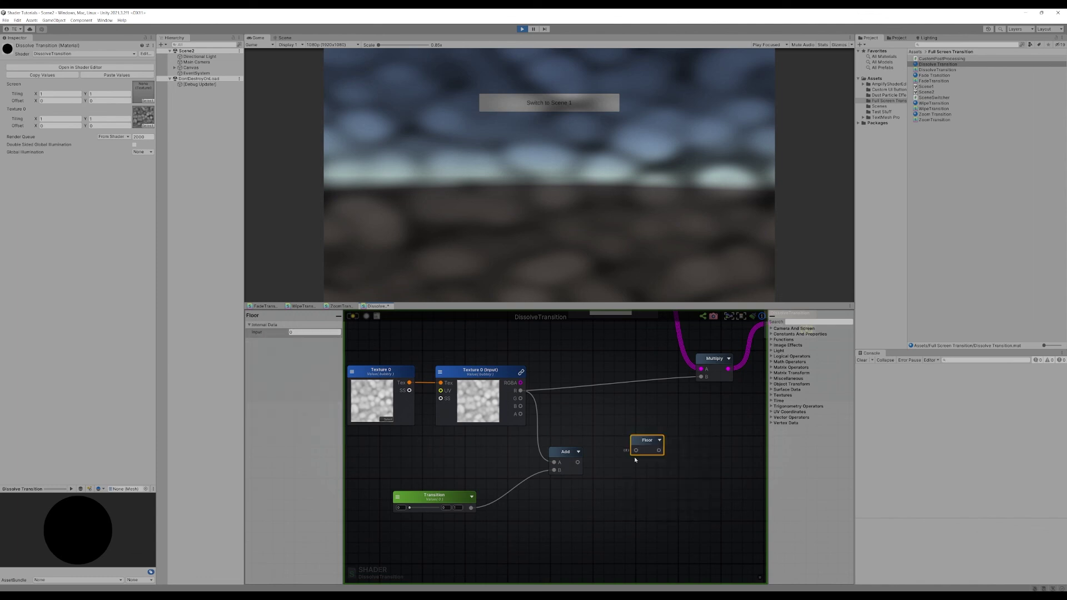
pyautogui.moveTo(577, 461); pyautogui.dragTo(636, 450)
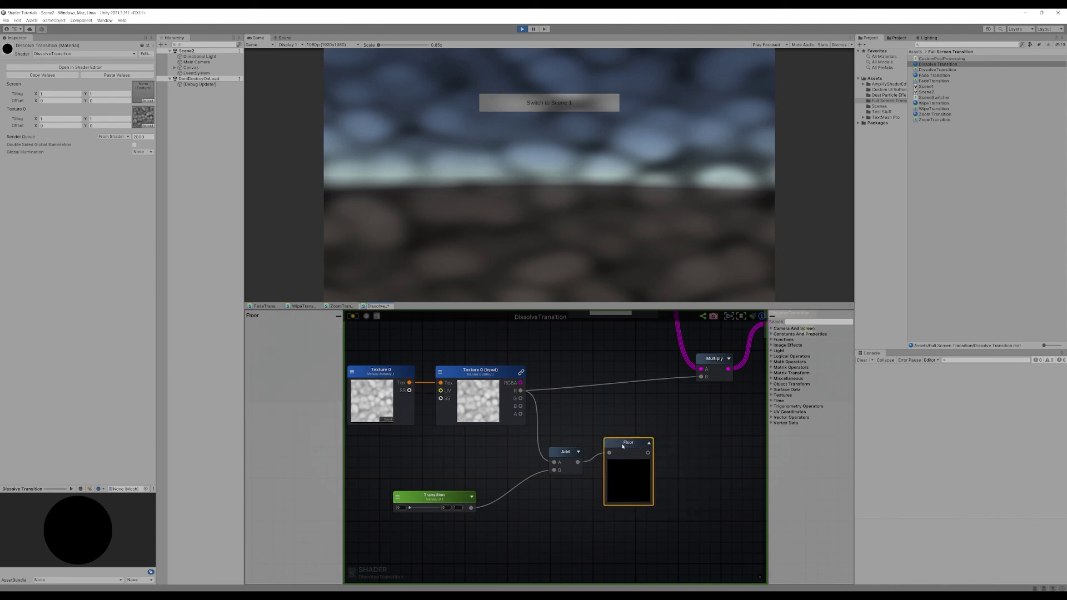
pyautogui.moveTo(409, 508)
pyautogui.mouseDown()
pyautogui.moveTo(443, 507)
pyautogui.moveTo(409, 508)
pyautogui.mouseUp()
pyautogui.moveTo(643, 455); pyautogui.dragTo(701, 376)
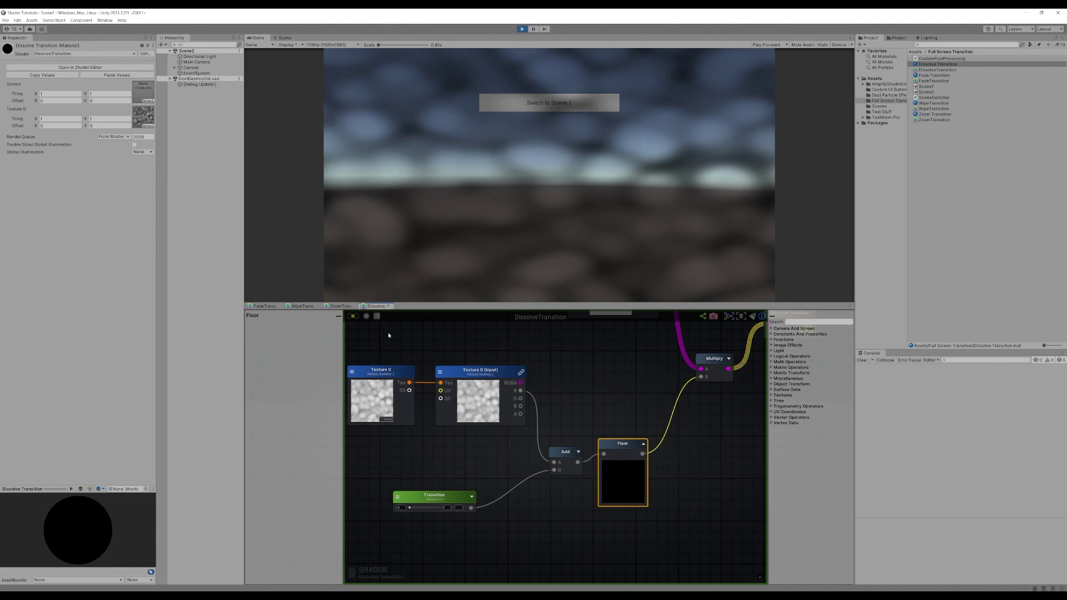
pyautogui.moveTo(410, 507)
pyautogui.mouseDown()
pyautogui.moveTo(442, 510)
pyautogui.moveTo(410, 507)
pyautogui.mouseUp()
pyautogui.click(350, 317)
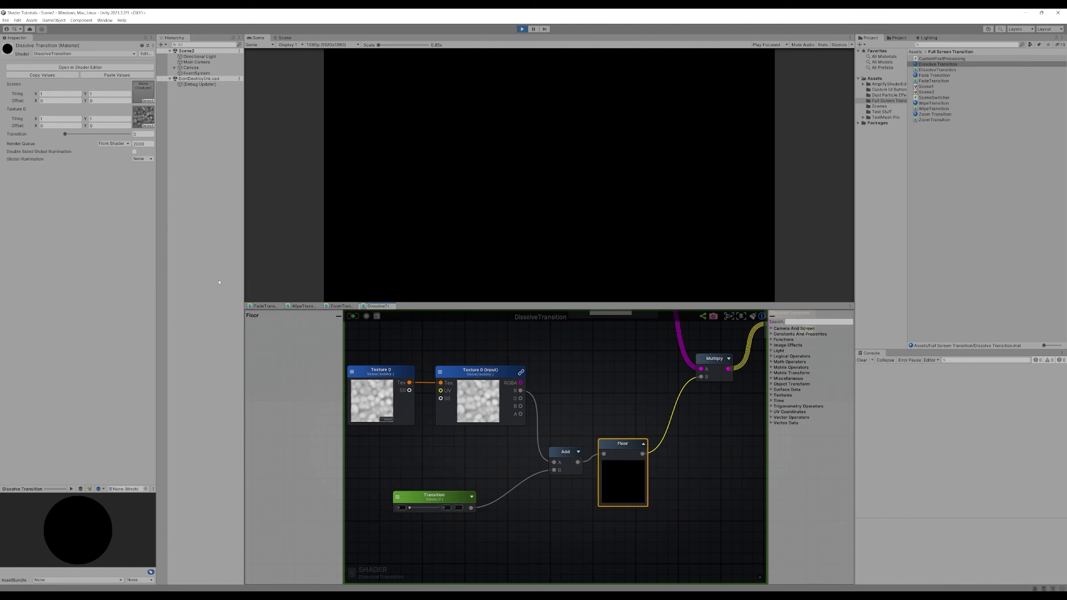
pyautogui.moveTo(71, 135)
pyautogui.mouseDown()
pyautogui.moveTo(129, 134)
pyautogui.moveTo(63, 134)
pyautogui.mouseUp()
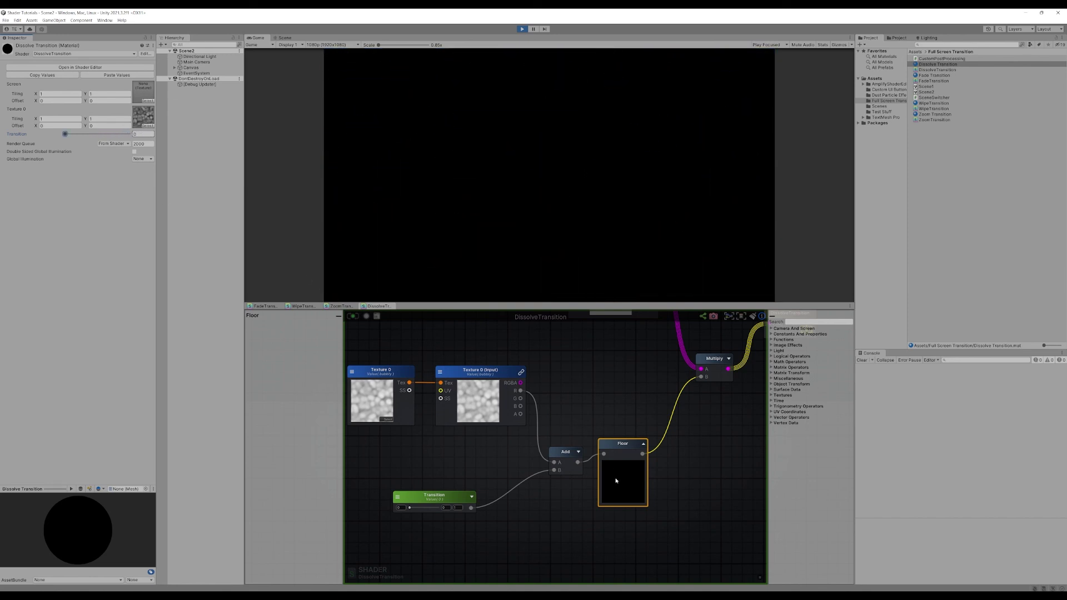
# Insert a Remap node between the Transition float and the Add node's B input.
pyautogui.click(494, 511)
pyautogui.moveTo(443, 499); pyautogui.dragTo(391, 494)
pyautogui.click(451, 529)
pyautogui.rightClick(451, 529)
pyautogui.write('remap')
pyautogui.press('Return')
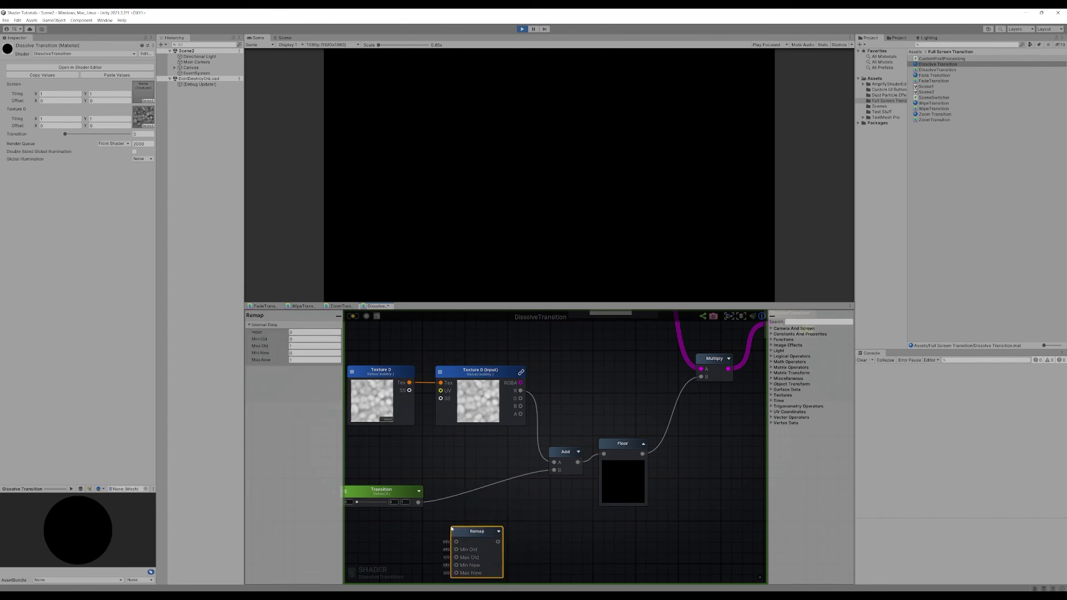
pyautogui.moveTo(418, 502); pyautogui.dragTo(553, 470)
pyautogui.moveTo(487, 531); pyautogui.dragTo(485, 489)
pyautogui.click(353, 316)
pyautogui.moveTo(410, 445); pyautogui.dragTo(489, 456, button='middle')
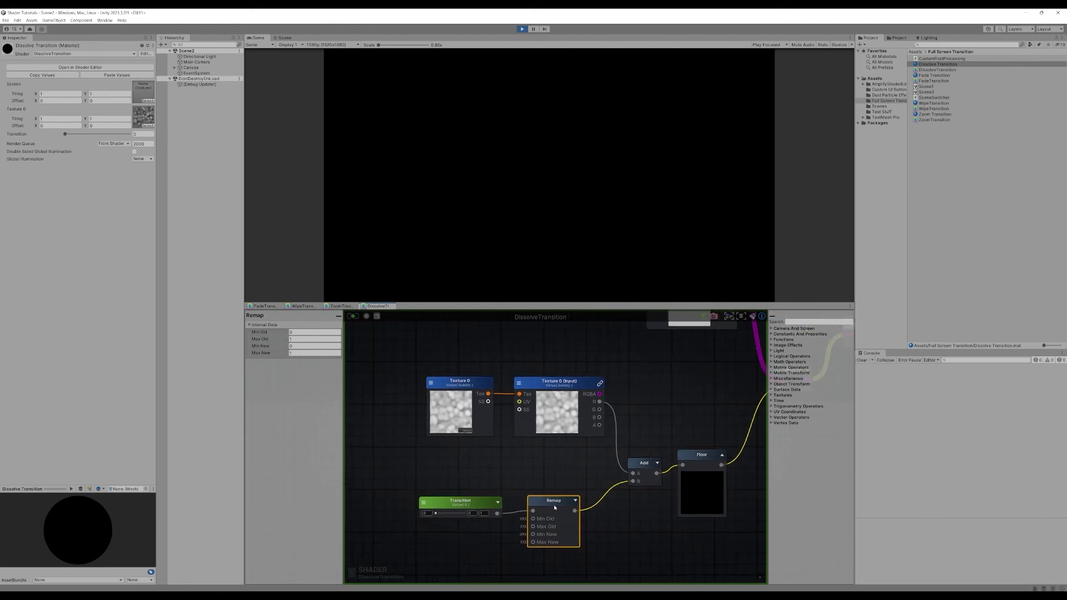
# Set the Remap's Min New to 1 and Max New to 0, and test the saved shader by raising the material's Transition to 1.
pyautogui.click(300, 346)
pyautogui.write('1')
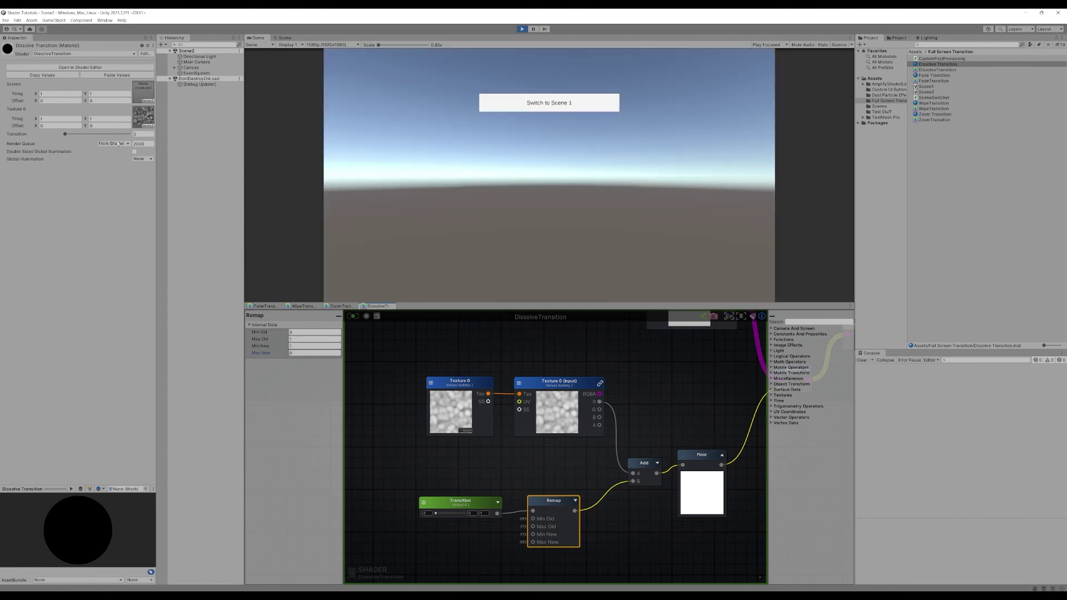
pyautogui.moveTo(71, 135); pyautogui.dragTo(129, 134)
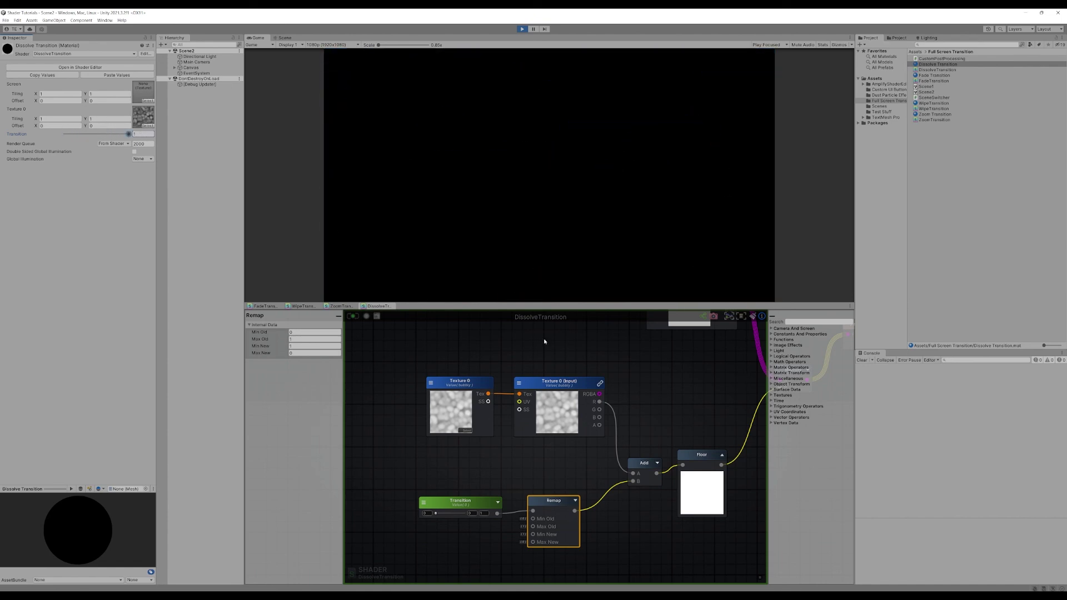
pyautogui.moveTo(639, 396); pyautogui.dragTo(561, 432, button='middle')
pyautogui.scroll(-3, 608, 370)
pyautogui.scroll(1, 550, 433)
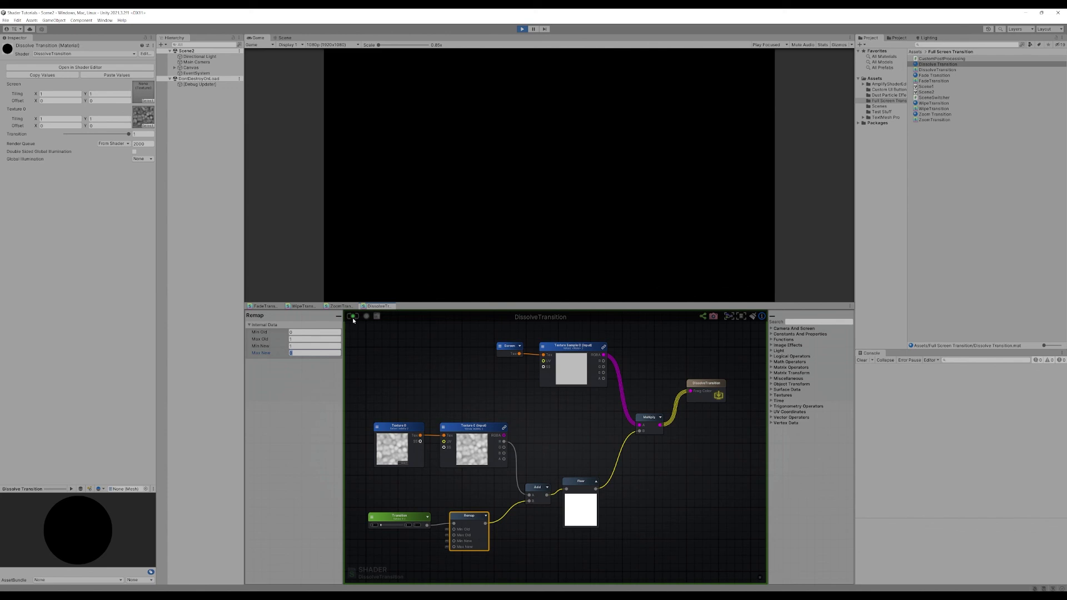
pyautogui.moveTo(481, 365)
pyautogui.mouseDown(button='middle')
pyautogui.moveTo(511, 366)
pyautogui.moveTo(479, 360)
pyautogui.mouseUp(button='middle')
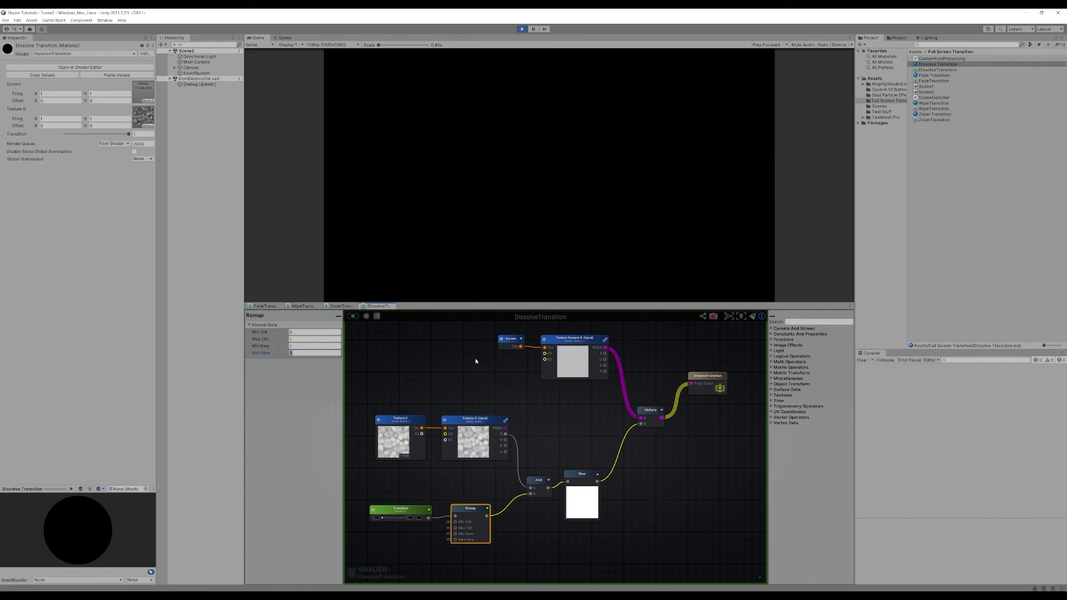